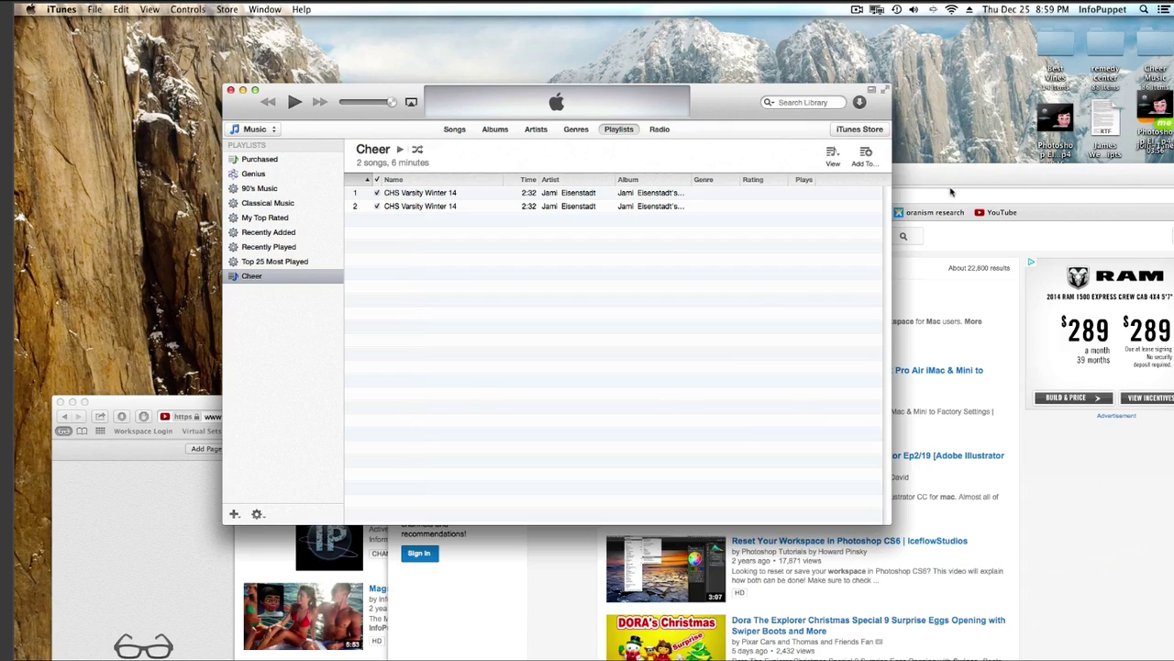
- Bring the Chrome window and the Safari YouTube window in front of the iTunes window
key("super+Tab")
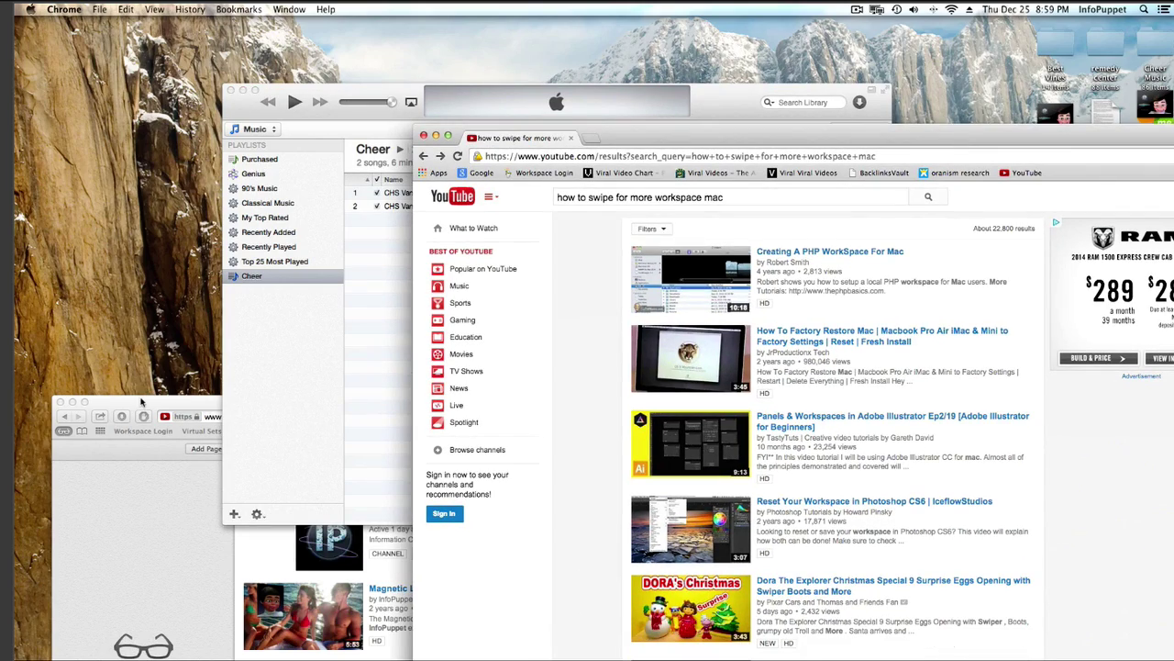
left_click(142, 401)
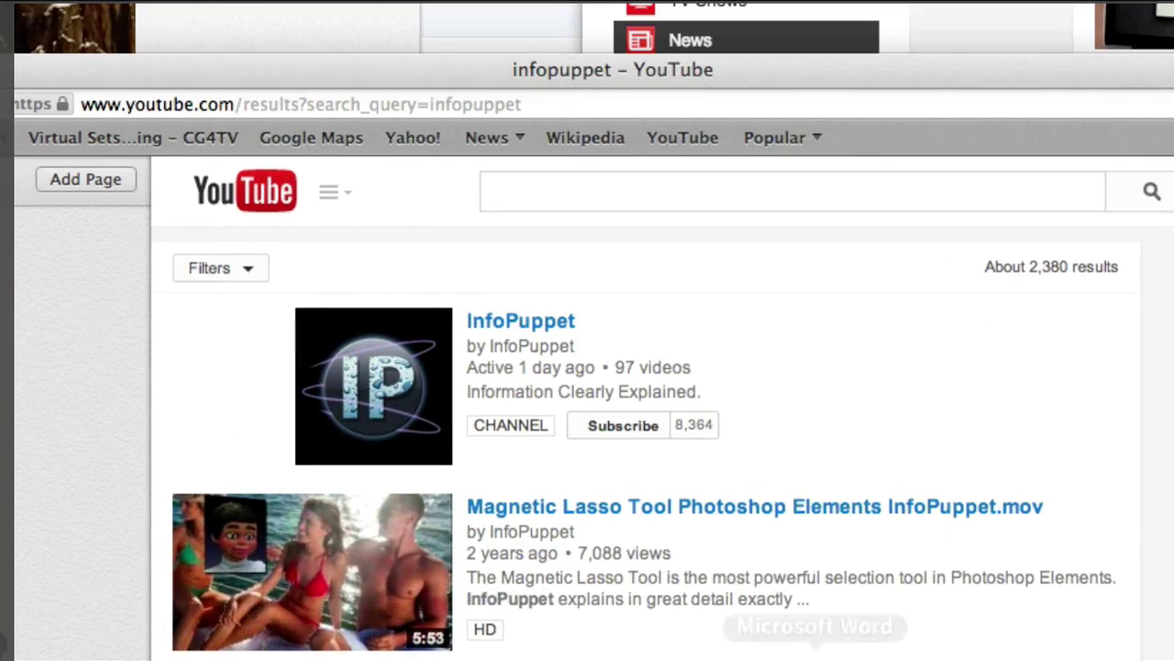
mouse_move(503, 645)
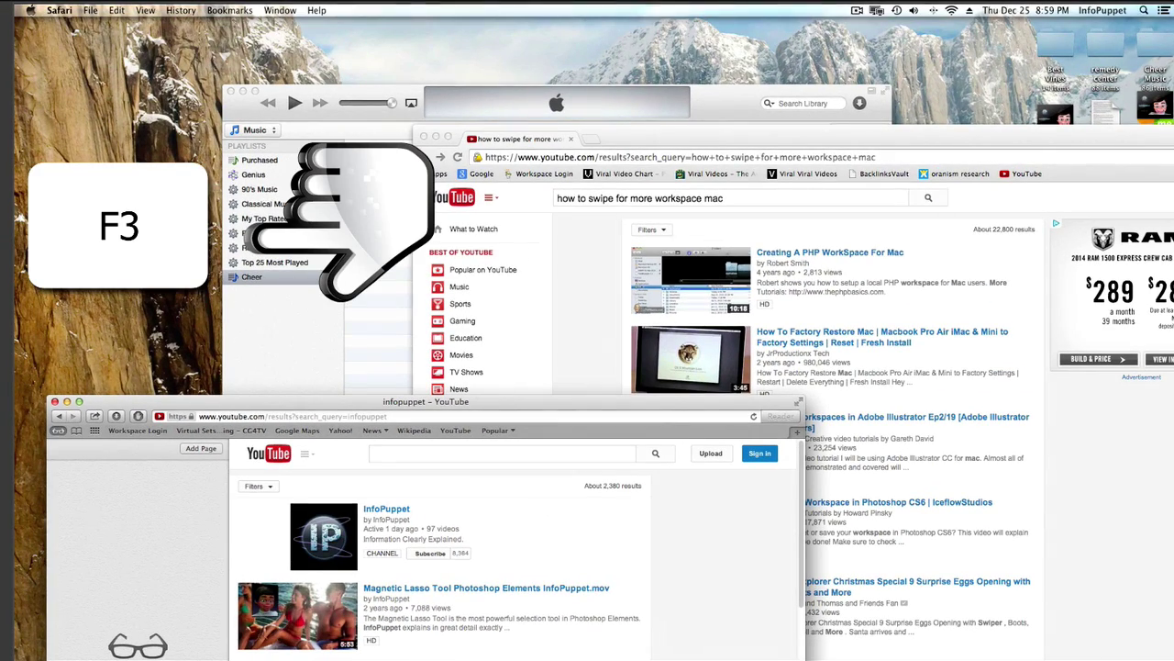
- Open Mission Control and add a second desktop
key("F3")
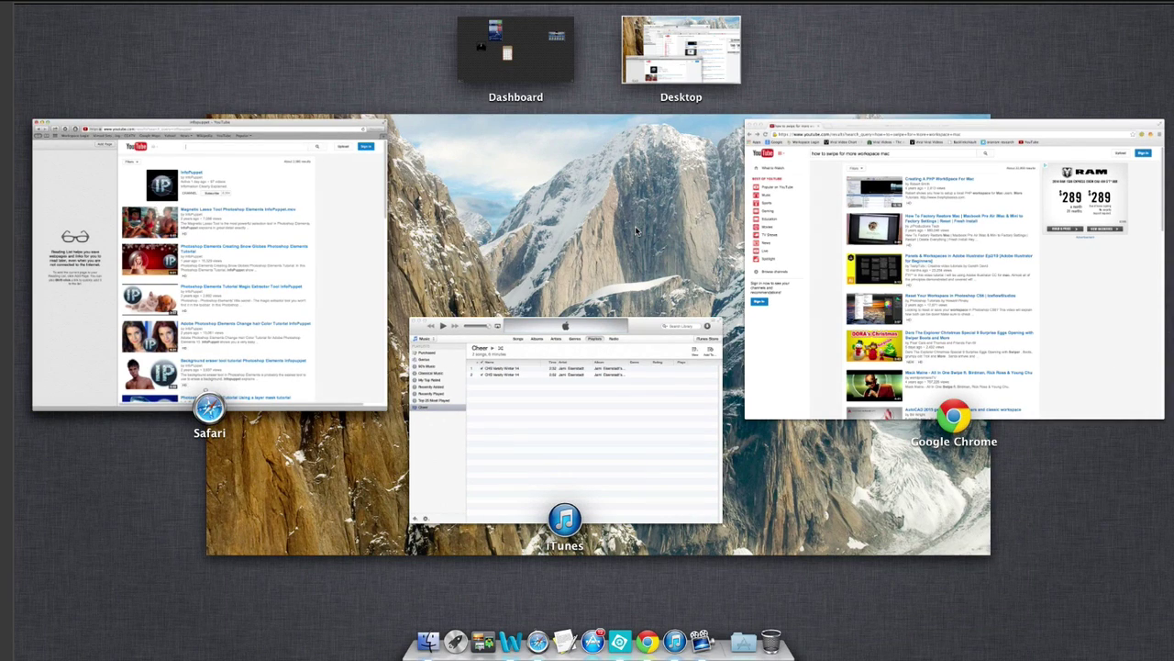
key("F3")
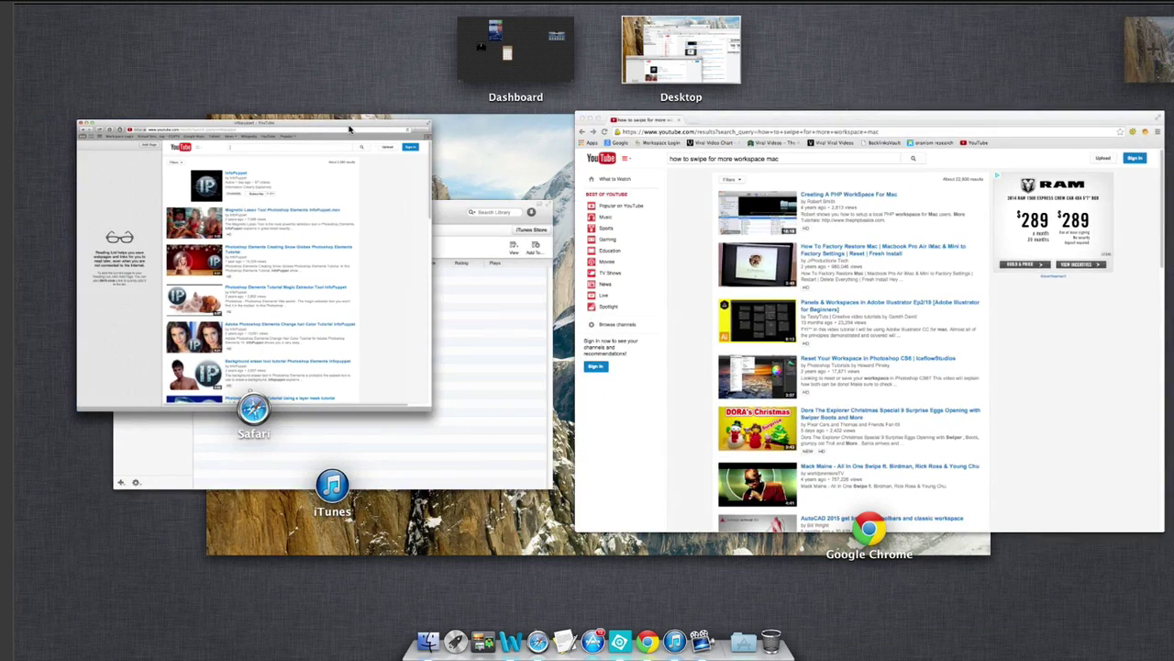
key("F3")
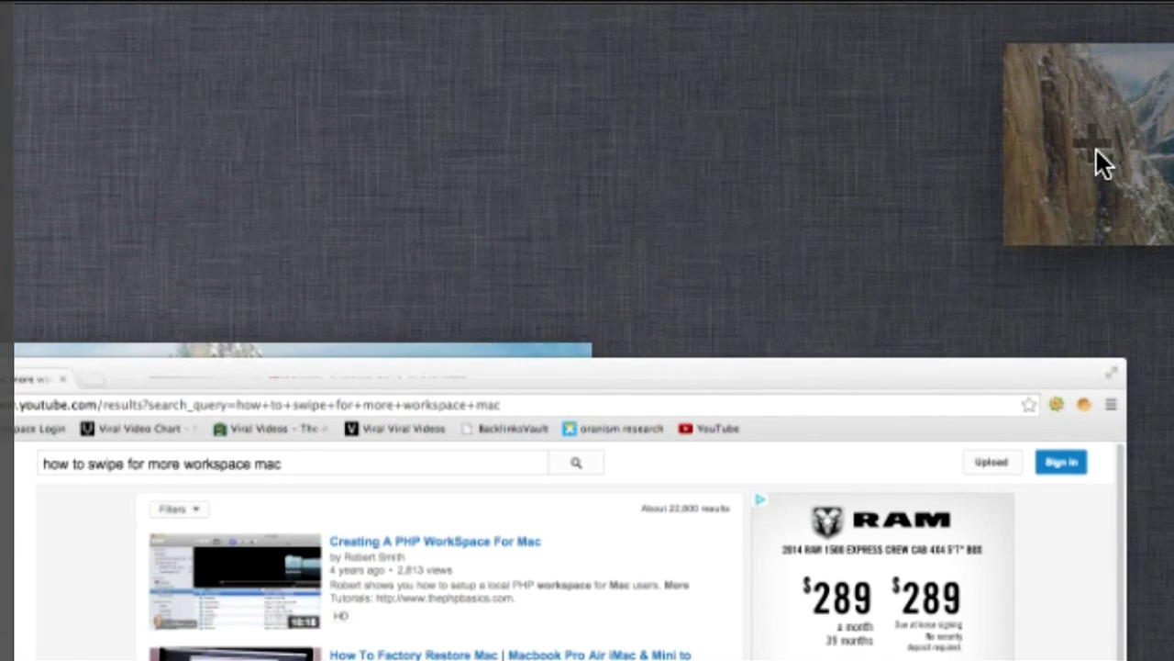
left_click(1101, 163)
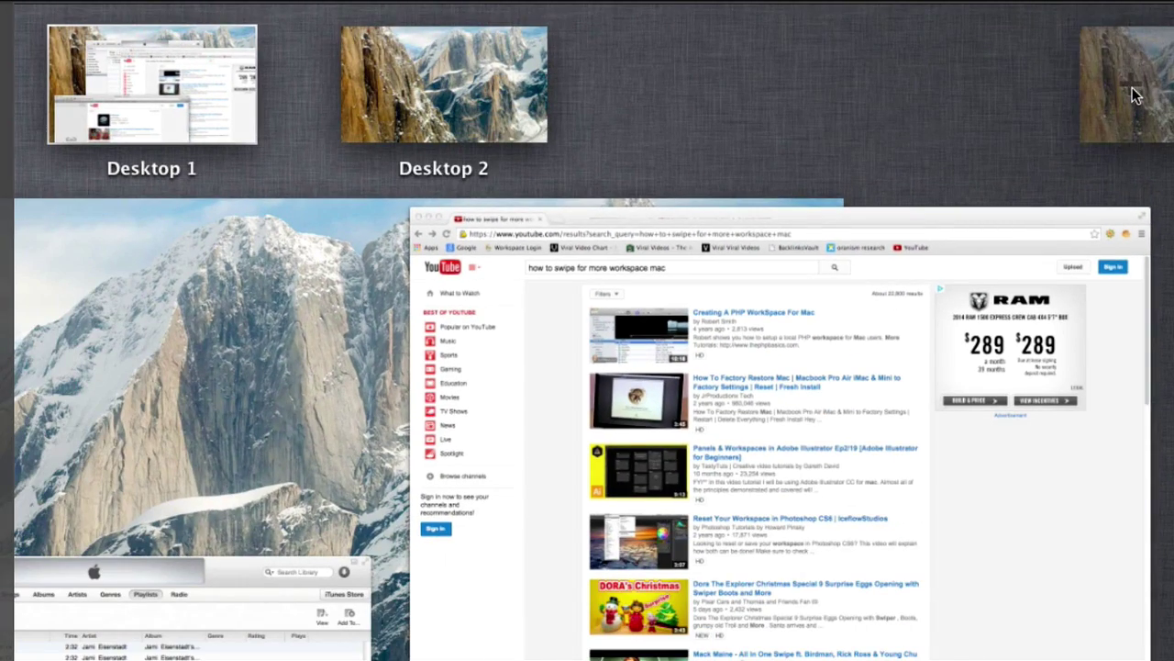
- Go to Desktop 2 and set its background to the Nature picture of Earth's curve against black space
left_click(509, 92)
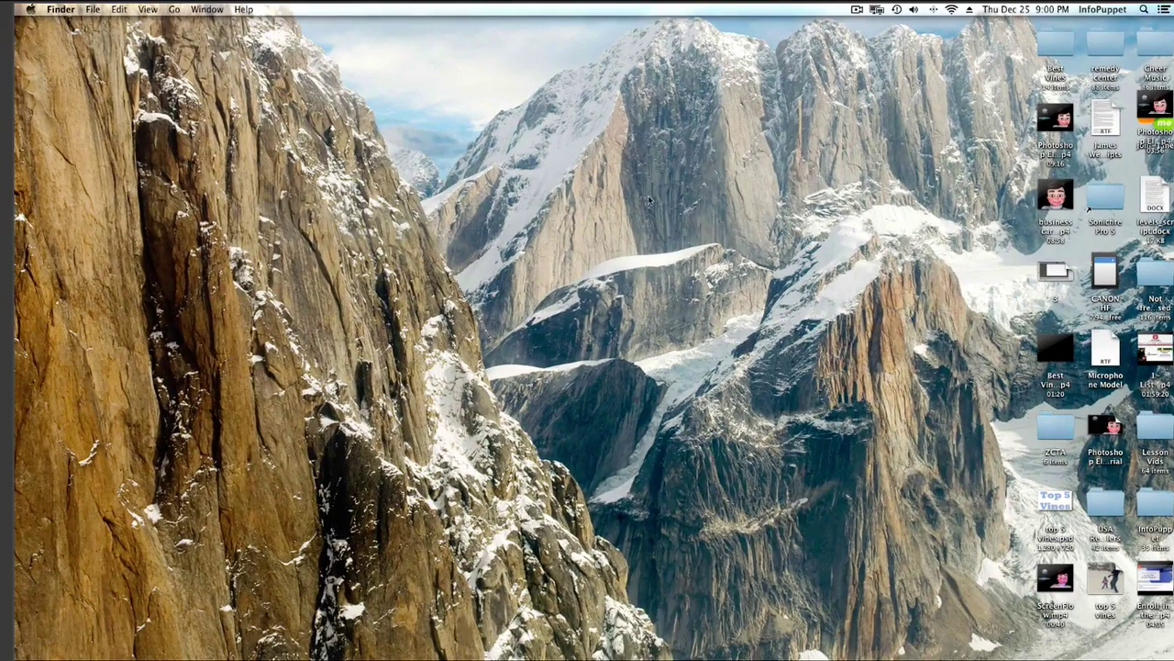
right_click(617, 165)
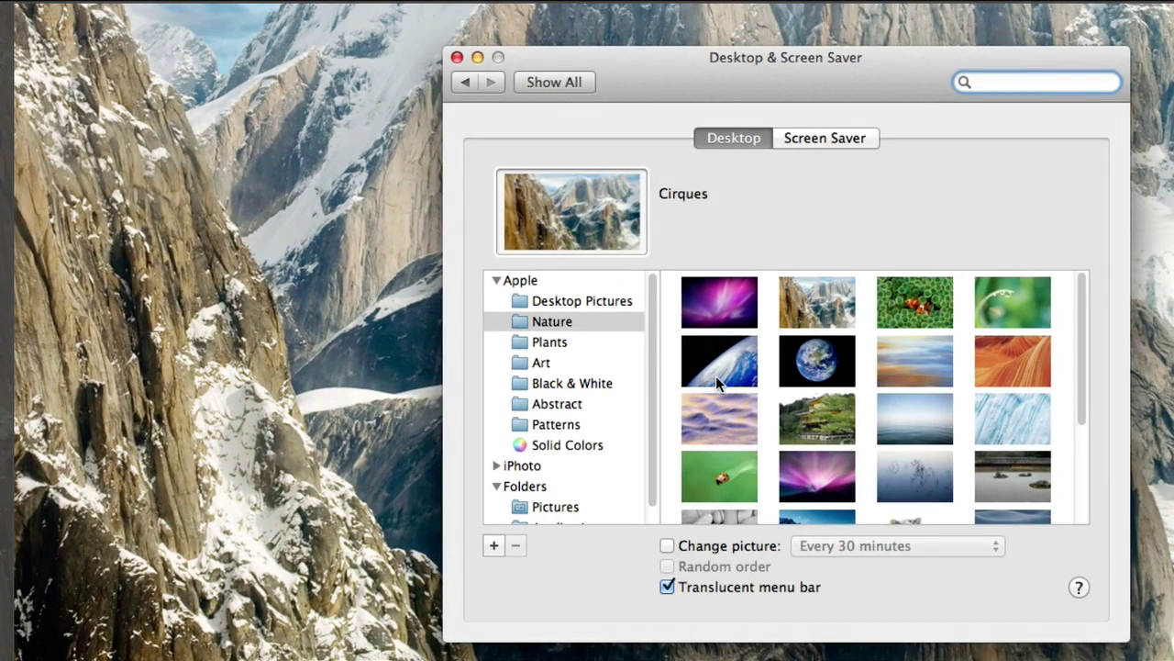
left_click(717, 378)
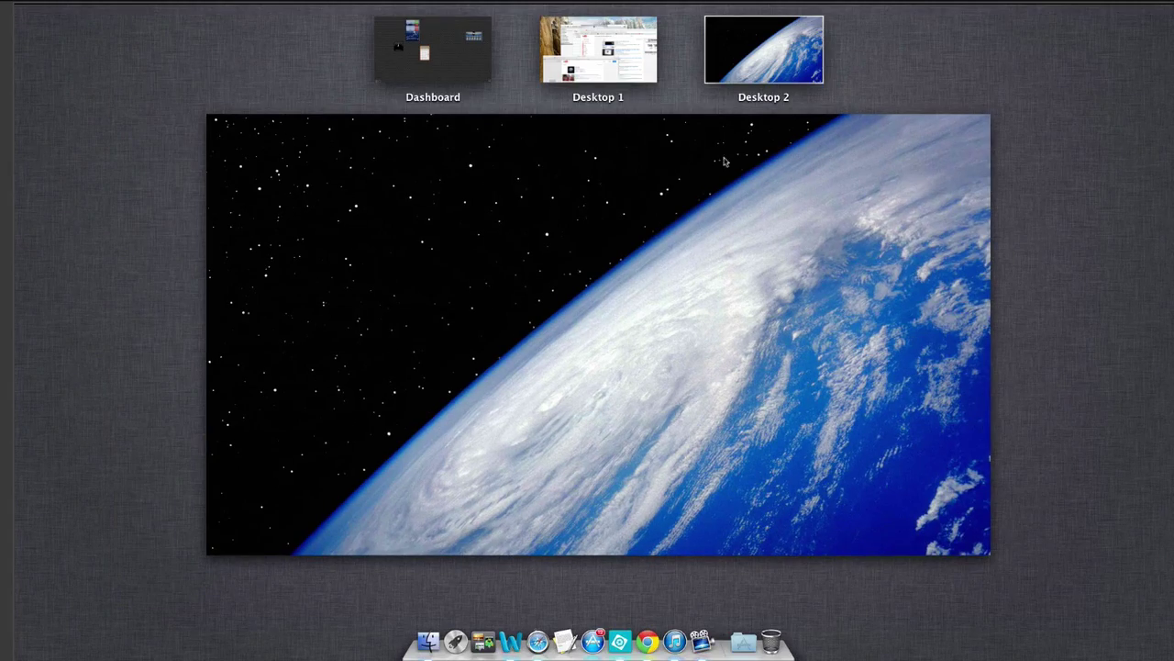
- Switch to Desktop 1 and back to Desktop 2 through Mission Control
left_click(638, 73)
key("F3")
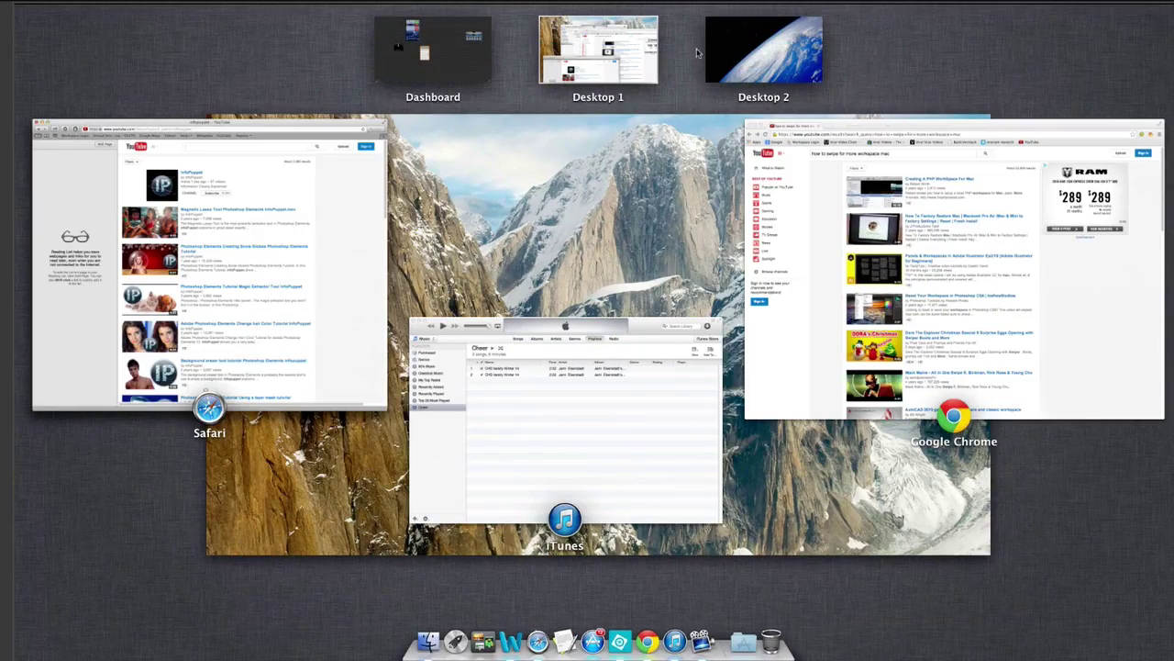
left_click(736, 55)
- Add a third desktop in Mission Control and go to it
key("F3")
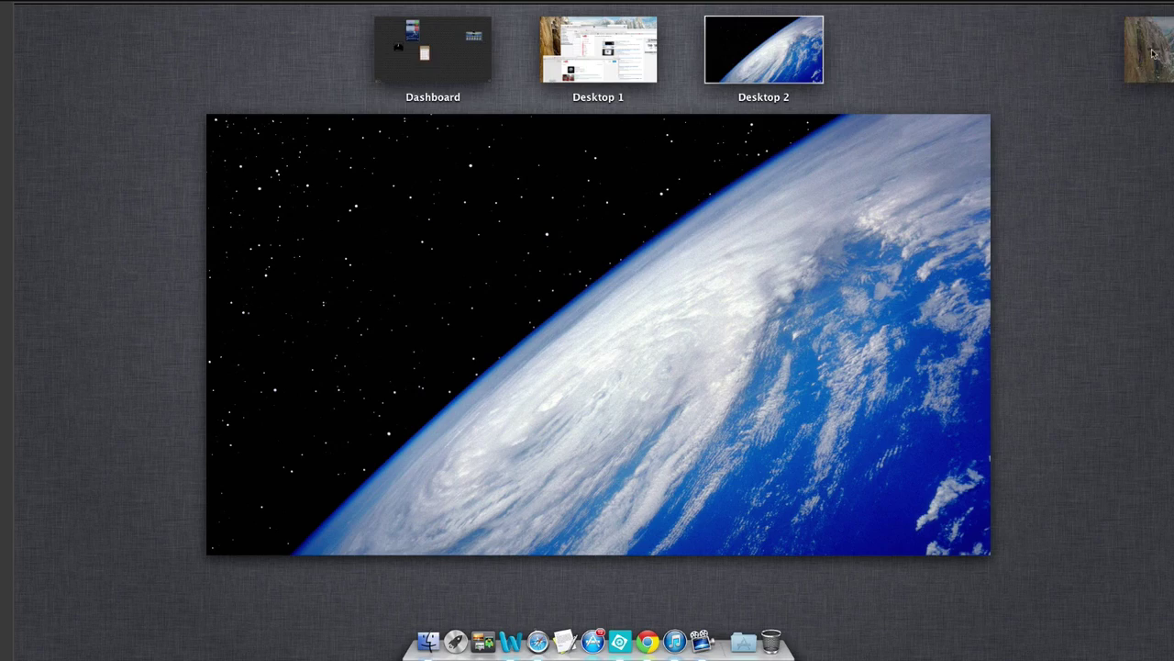
left_click(1154, 54)
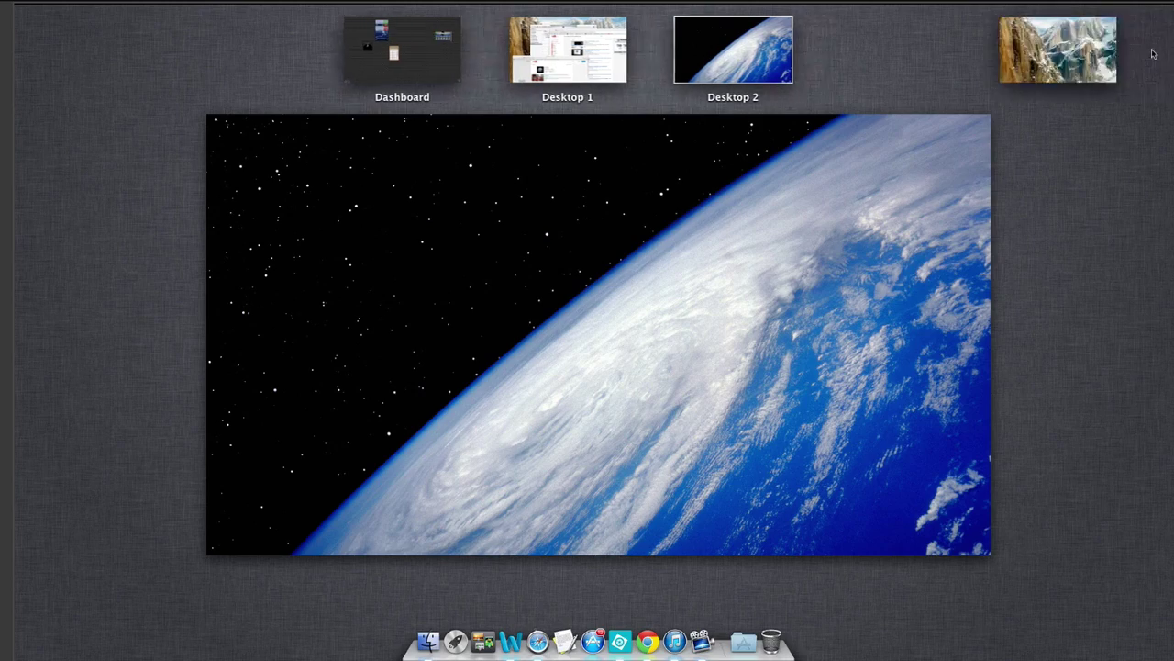
left_click(835, 73)
- Change the background of Desktop 3 to the Rocks picture from the Nature collection and close the preferences window
right_click(429, 137)
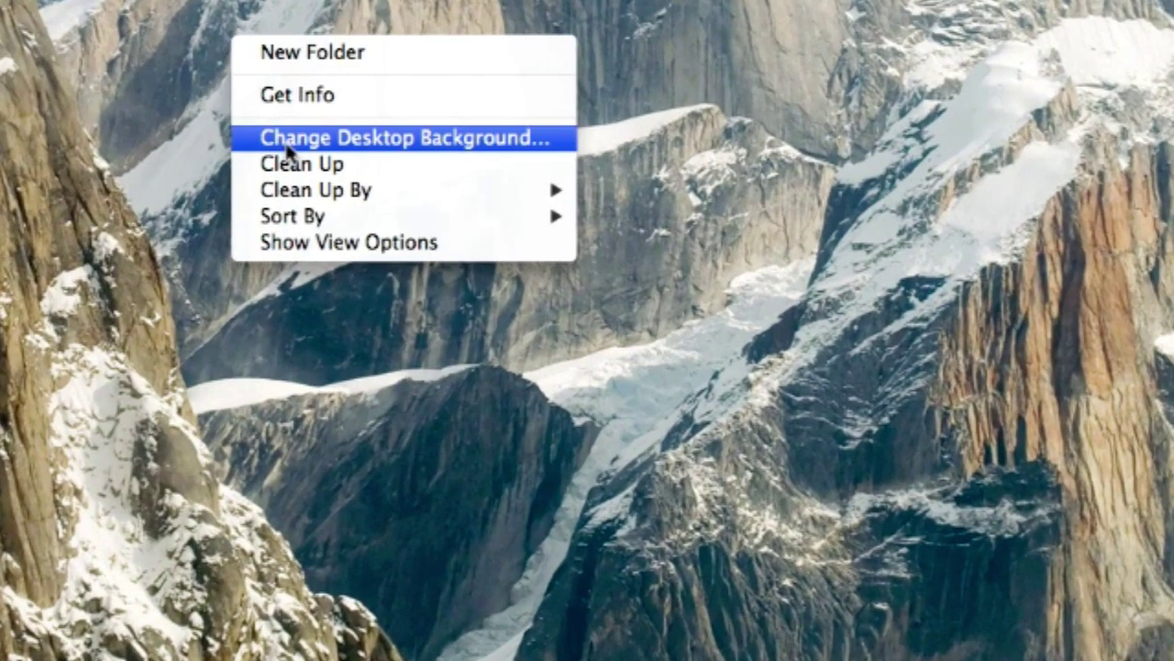
left_click(287, 145)
right_click(285, 139)
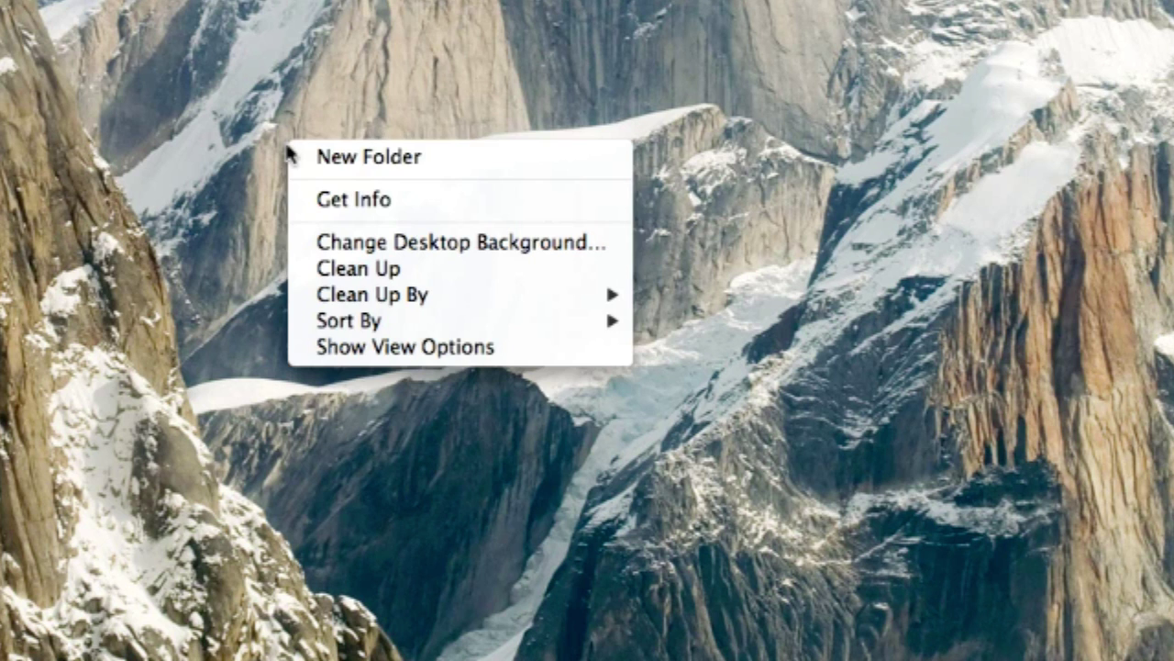
left_click(363, 252)
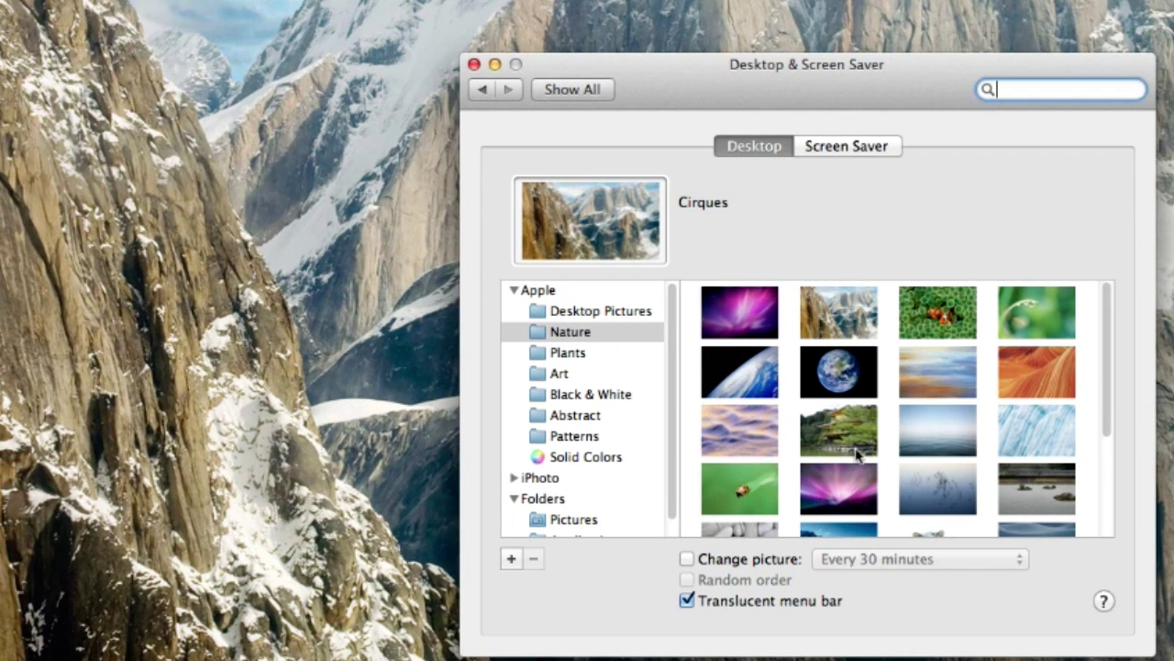
scroll(762, 420, "down", 5)
left_click(733, 397)
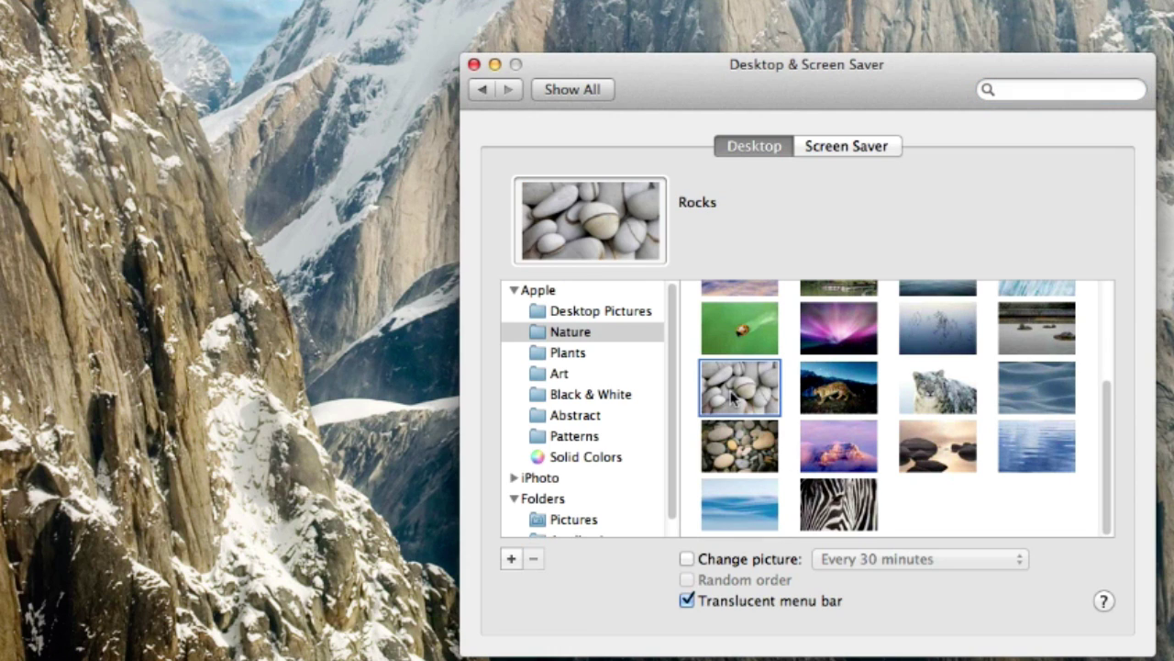
left_click(473, 64)
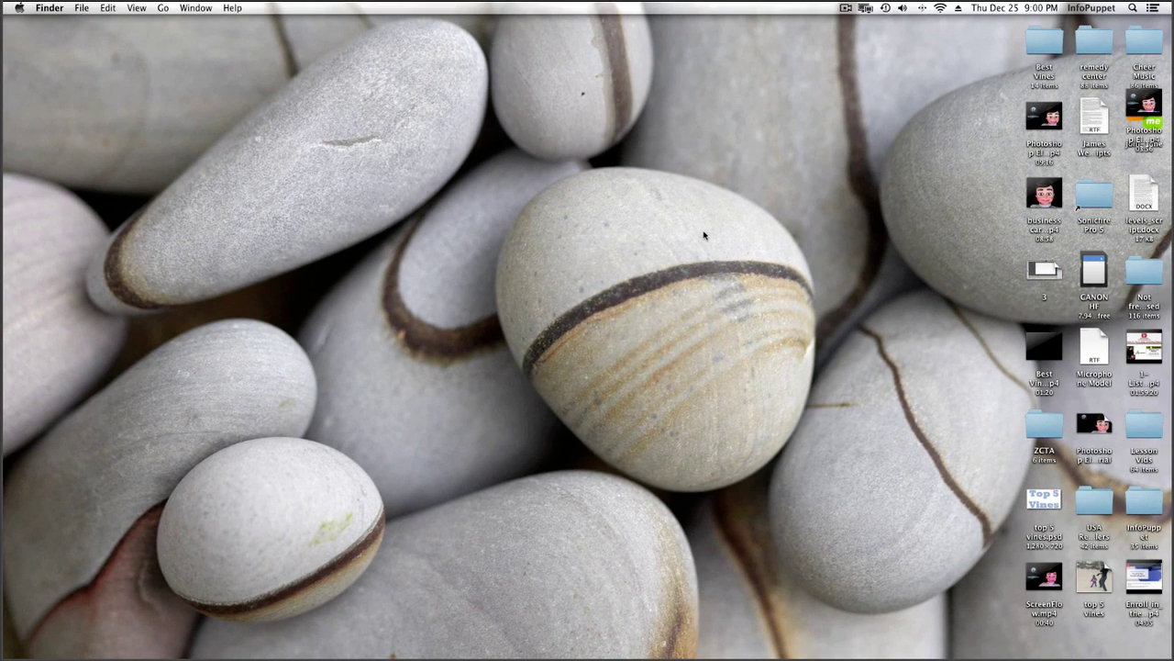
- Visit Desktop 2 and return to Desktop 1 using Mission Control
key("F3")
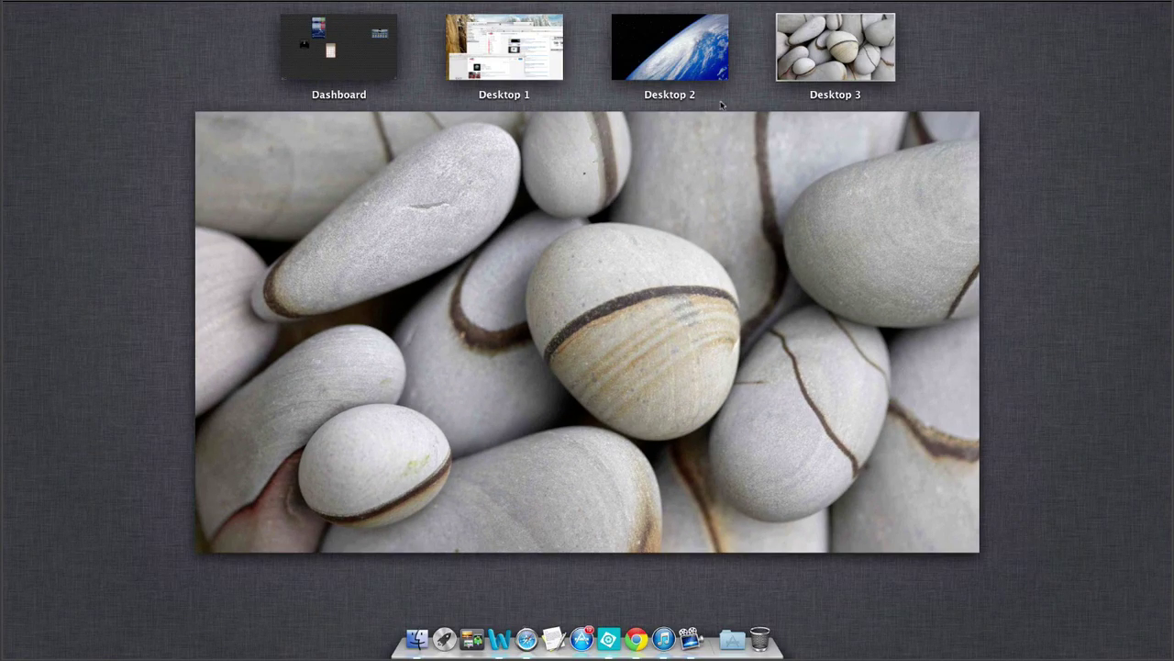
left_click(679, 78)
key("F3")
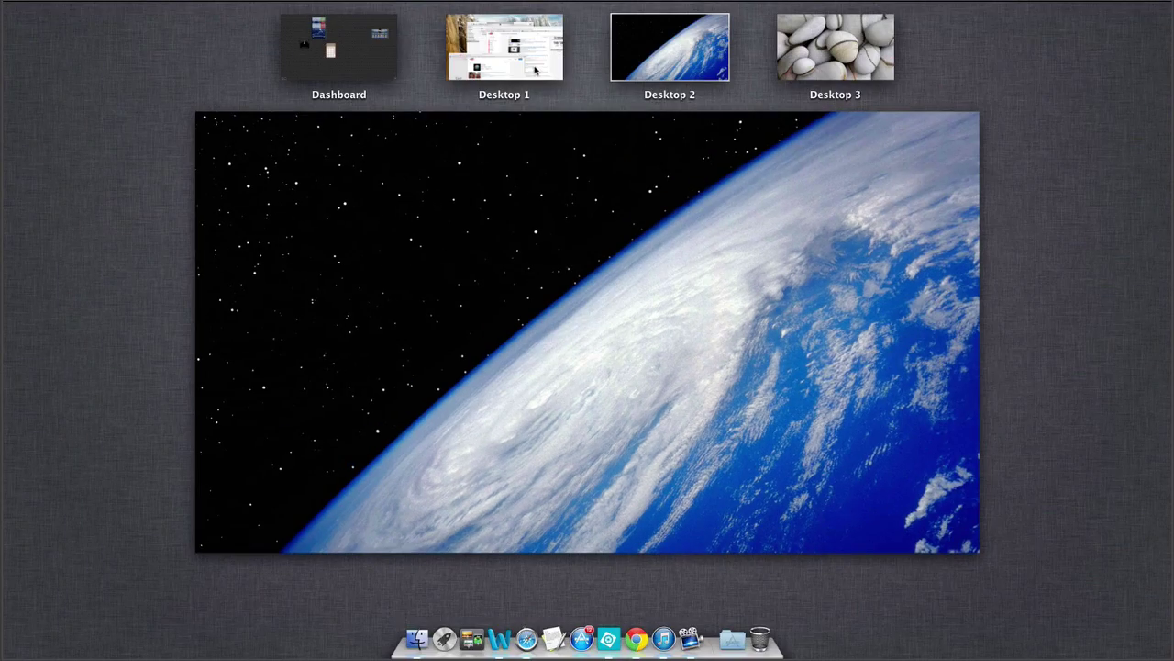
left_click(535, 70)
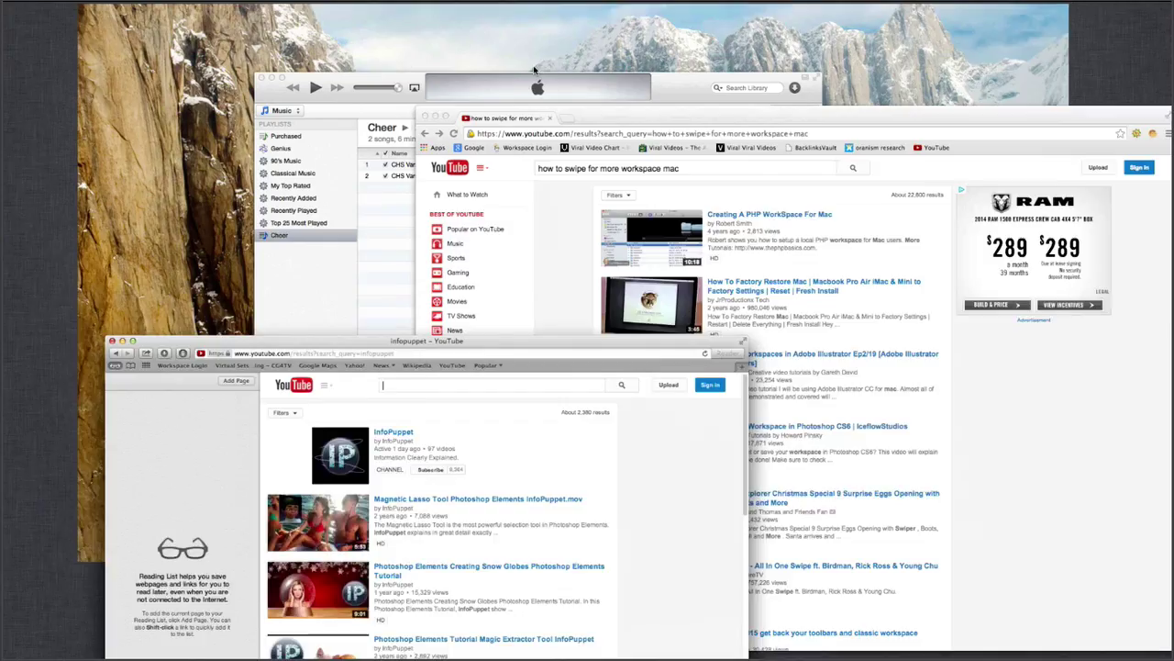
- Move the iTunes window to Desktop 2 and the Chrome window to Desktop 3 in Mission Control, and return to Desktop 1
key("F3")
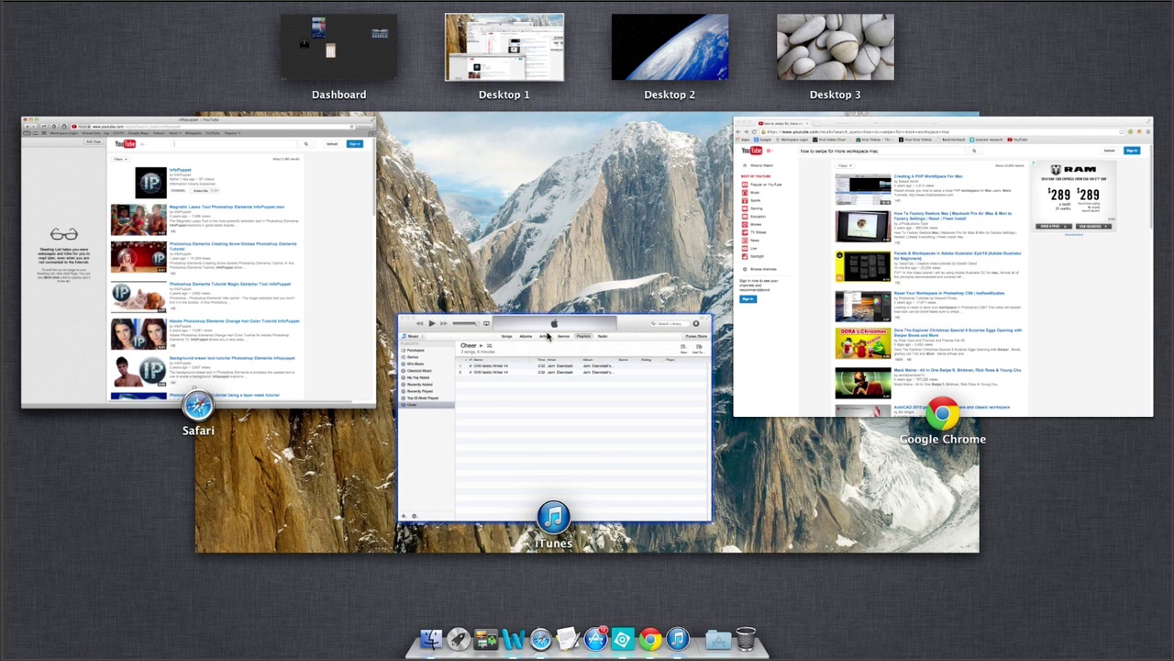
left_click_drag(636, 330, 687, 35)
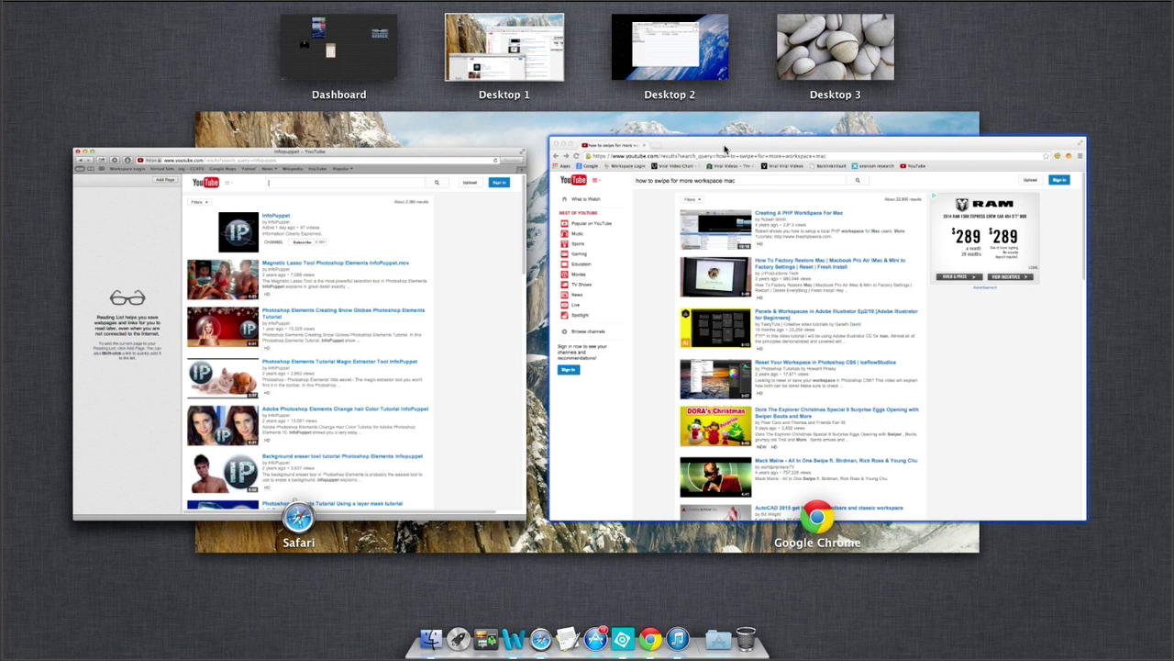
left_click_drag(723, 149, 830, 51)
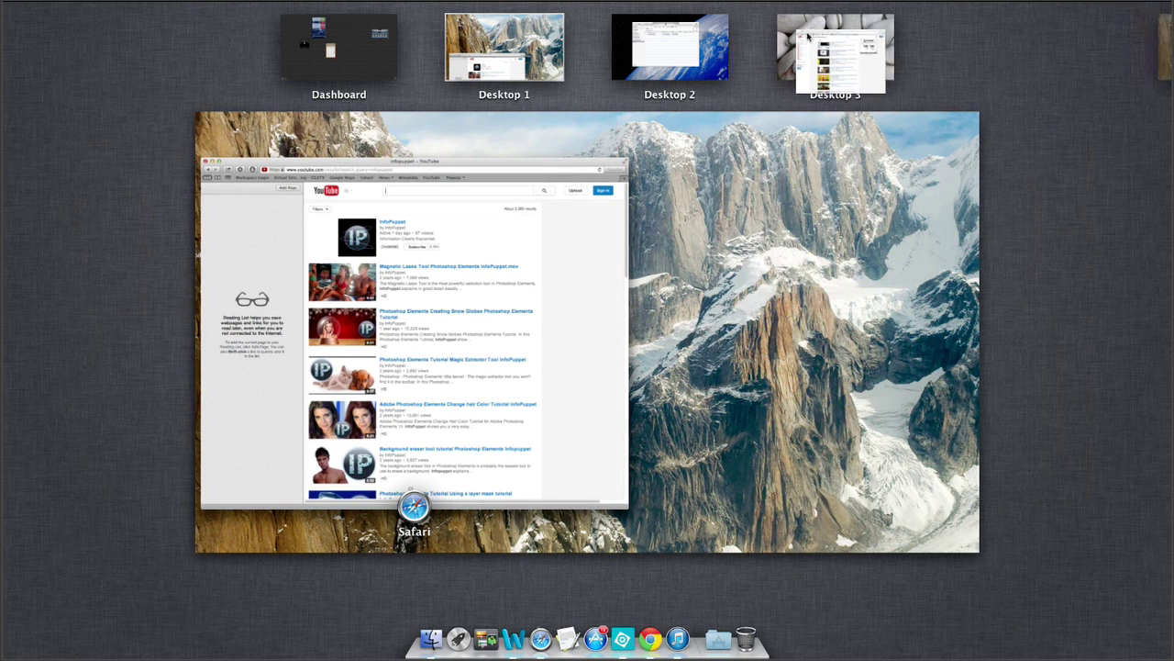
left_click(812, 288)
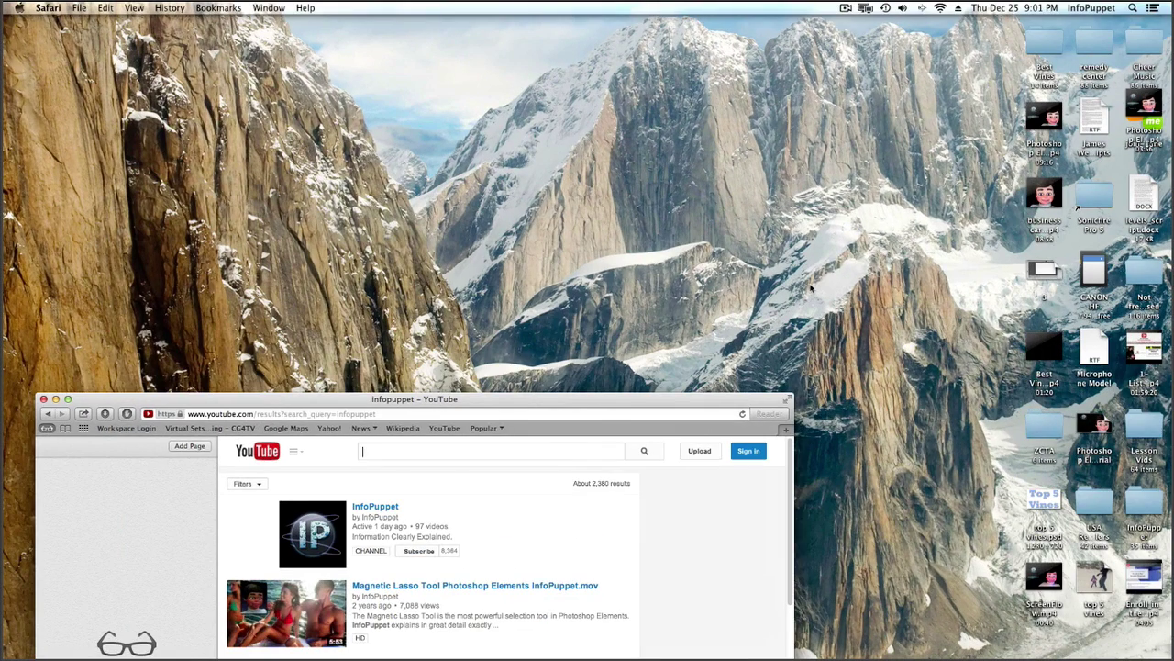
- Cycle with the keyboard through Desktops 1, 2 and 3 in both directions, ending on Desktop 1
key("super")
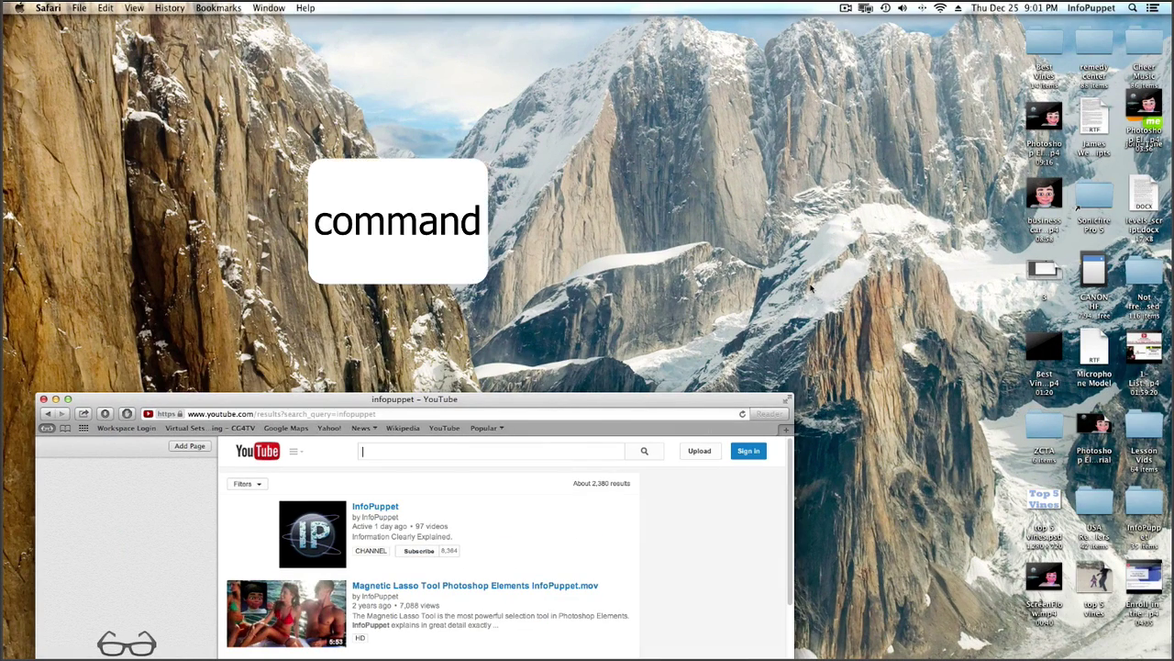
key("super+Right")
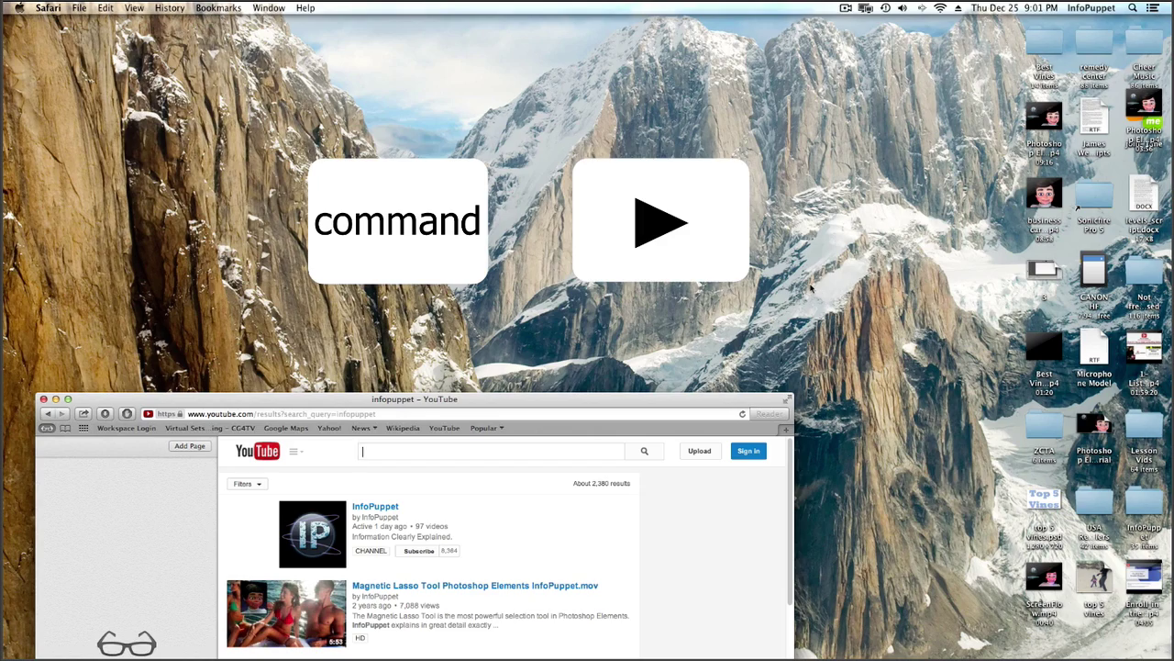
key("super+Right")
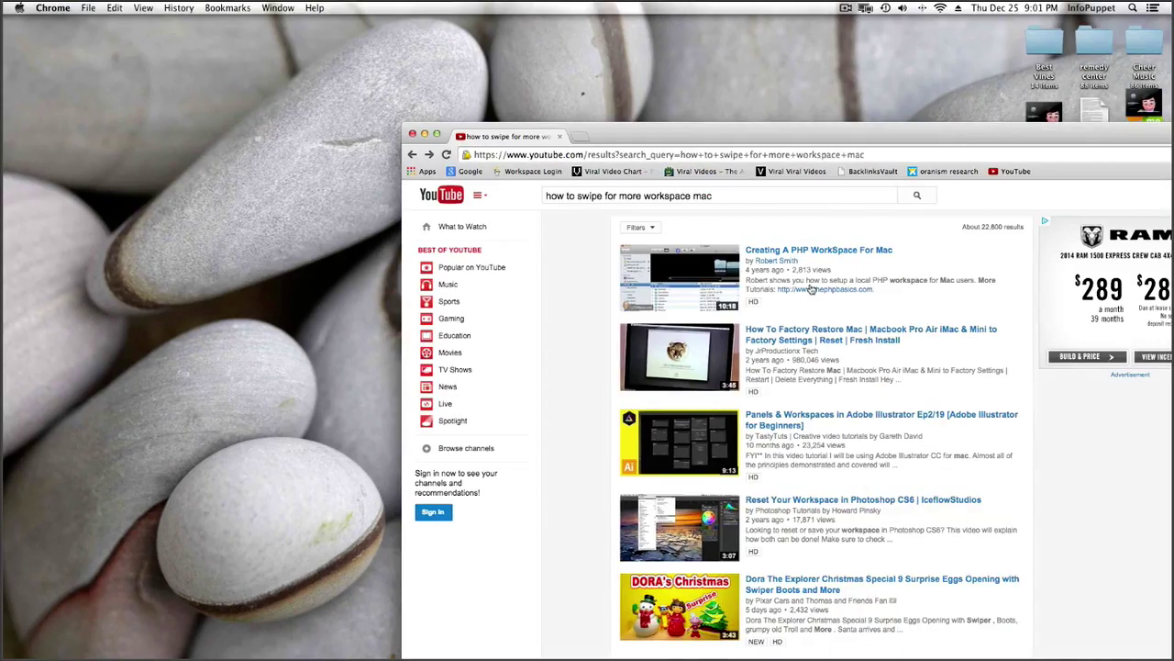
key("super")
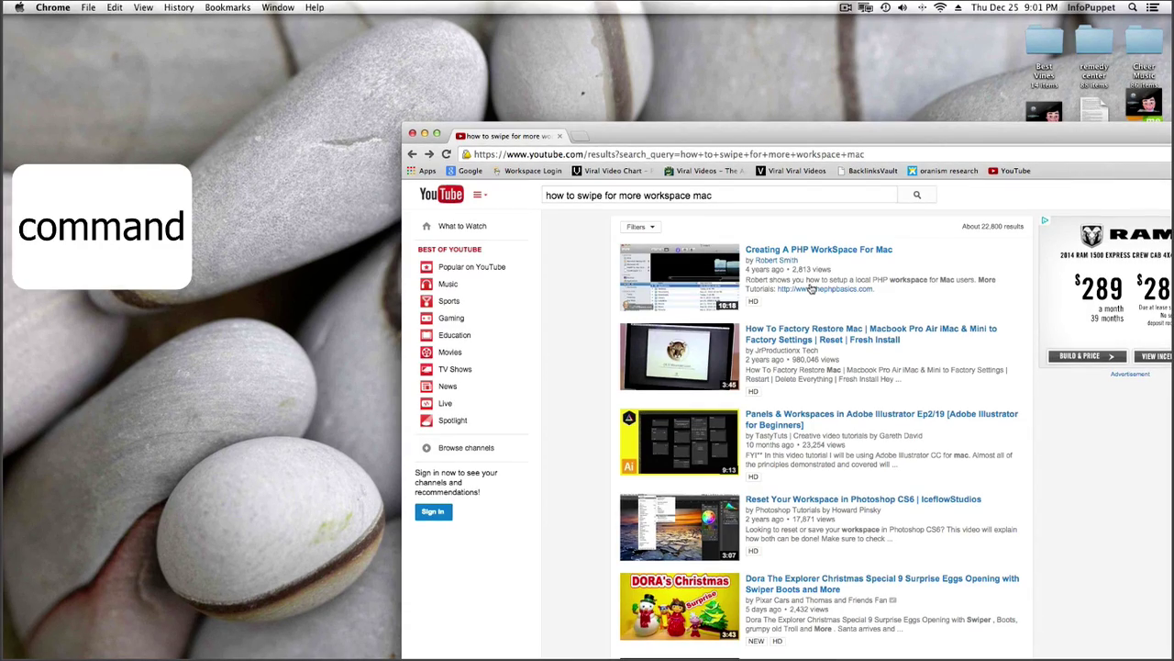
key("super+Left")
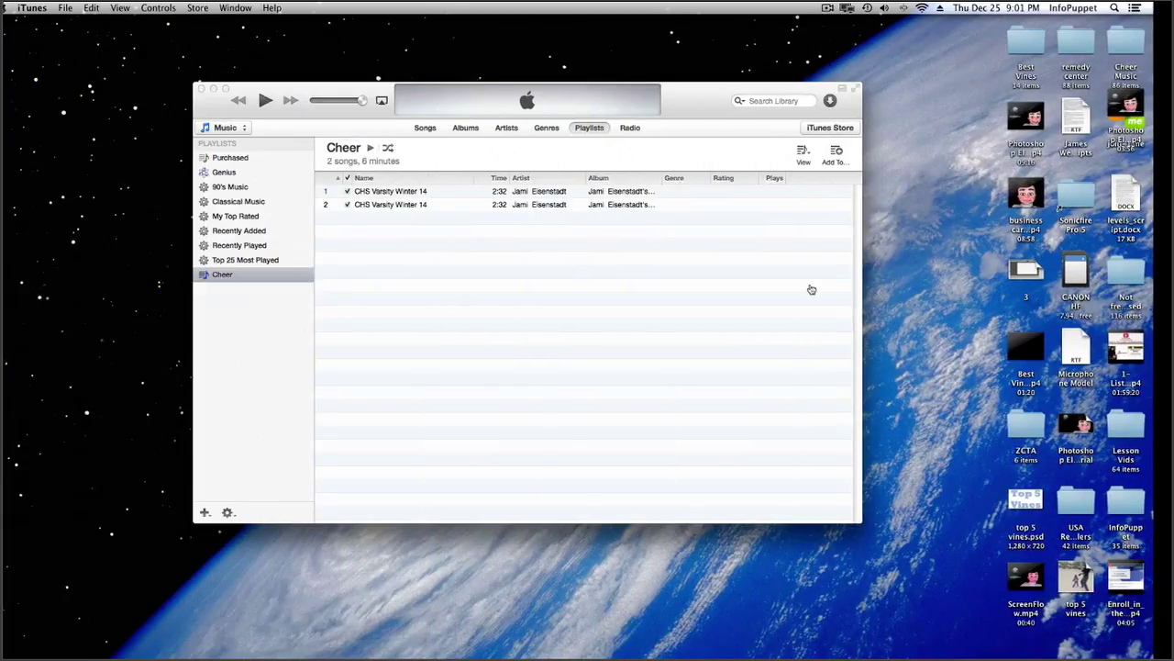
key("super+Left")
key("super+Right")
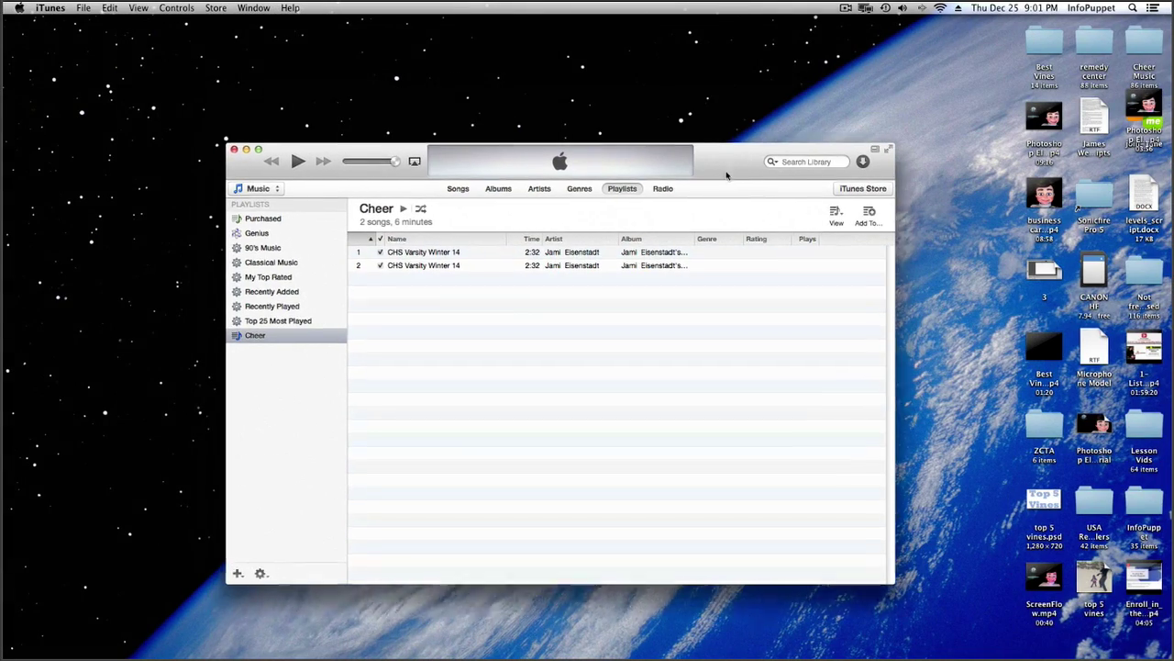
key("super+Right")
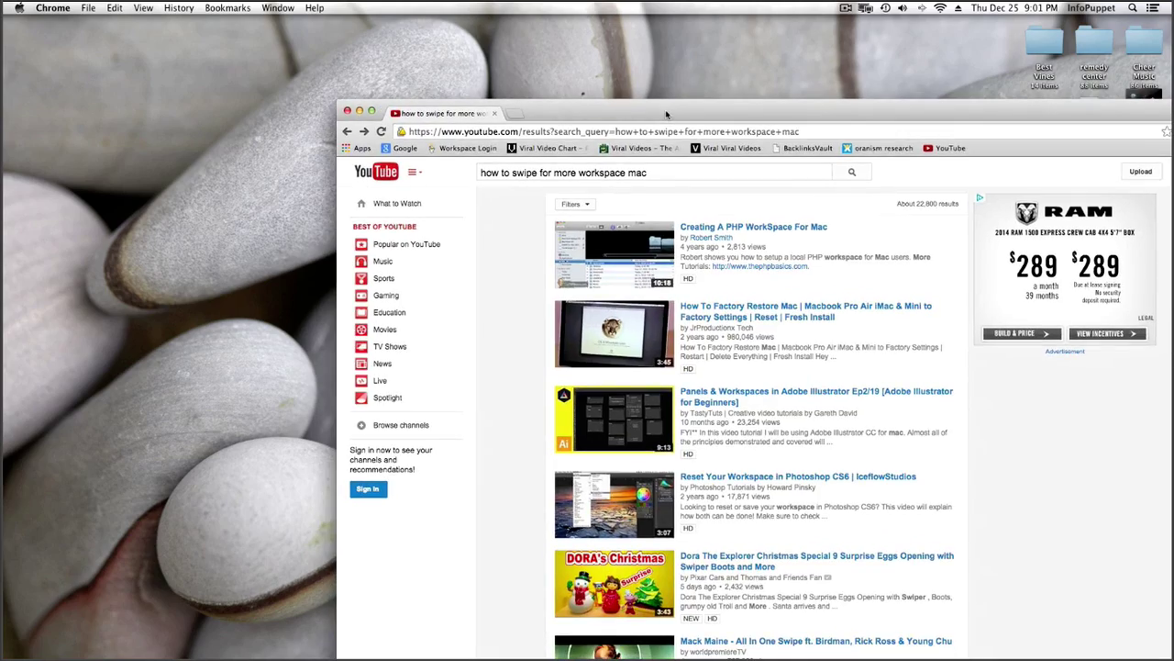
key("super+Left")
key("ctrl+Left")
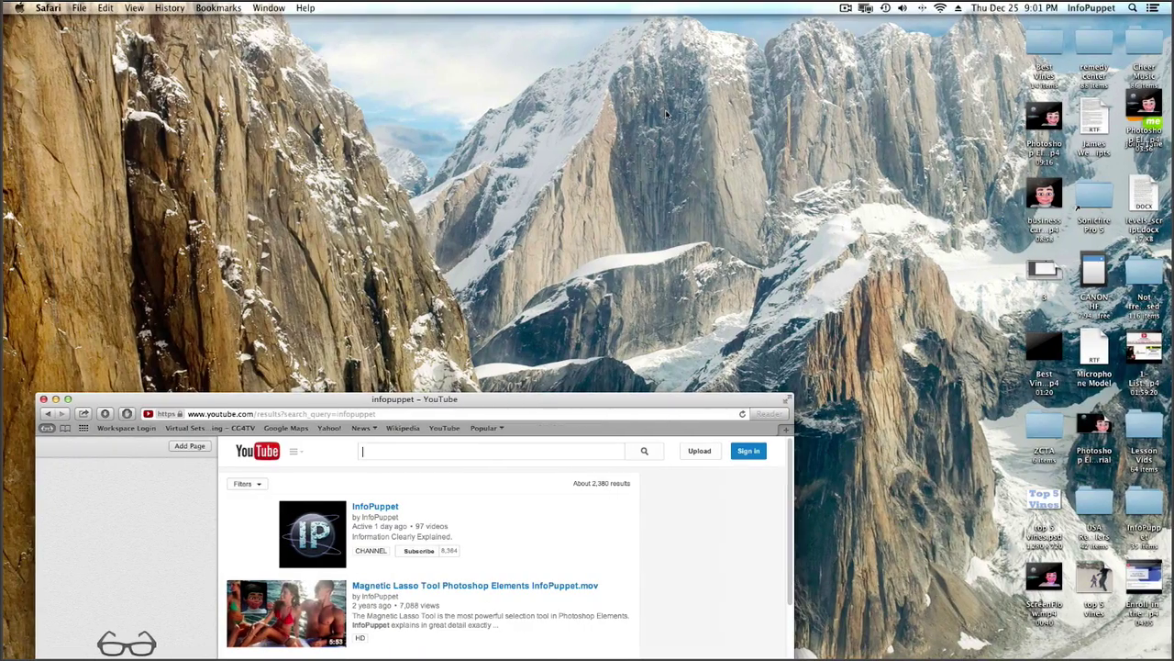
- Open the Dashboard from Mission Control
key("ctrl+Up")
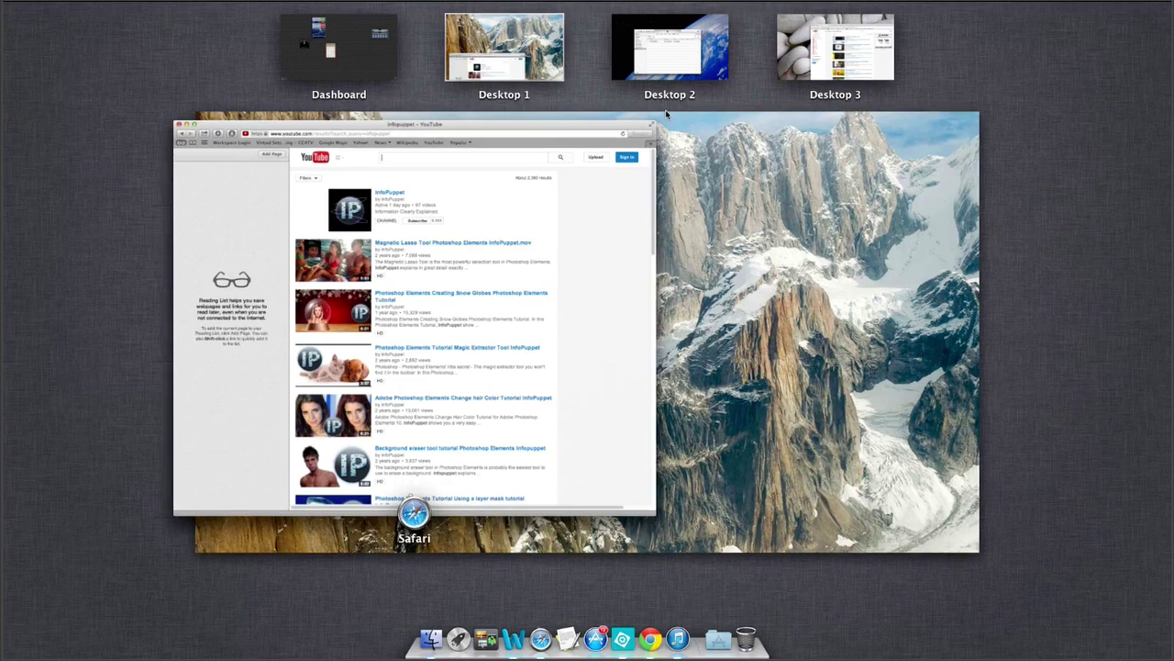
left_click(367, 64)
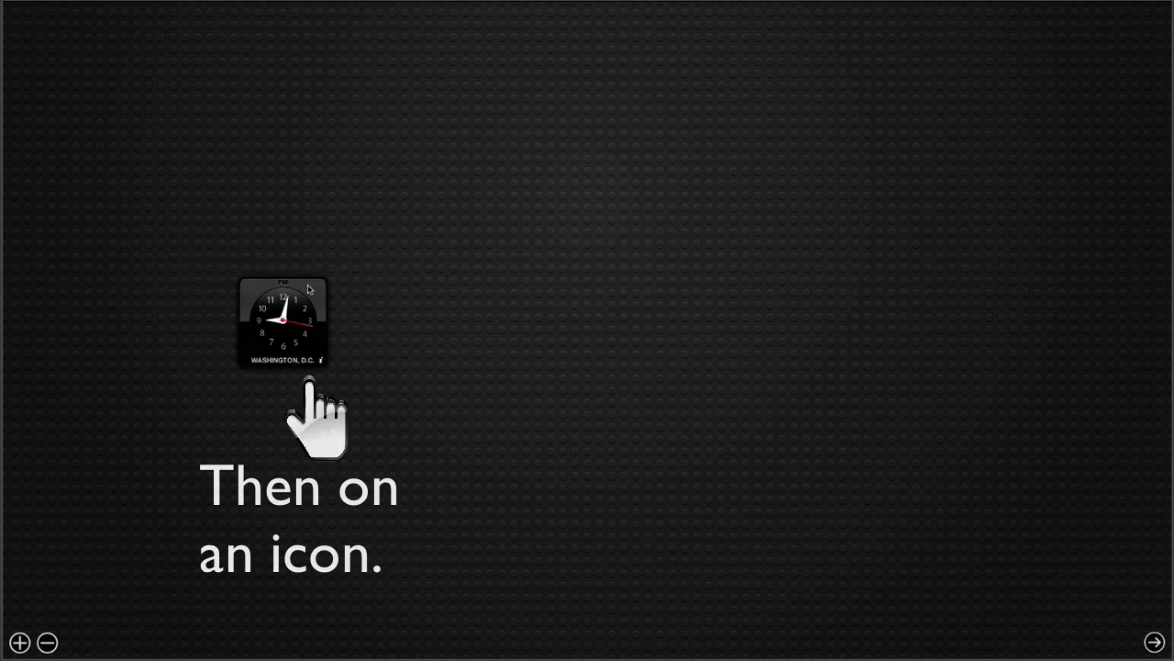
- Add the Weather and Calculator widgets to the Dashboard, placing the calculator beside the clock
left_click(20, 642)
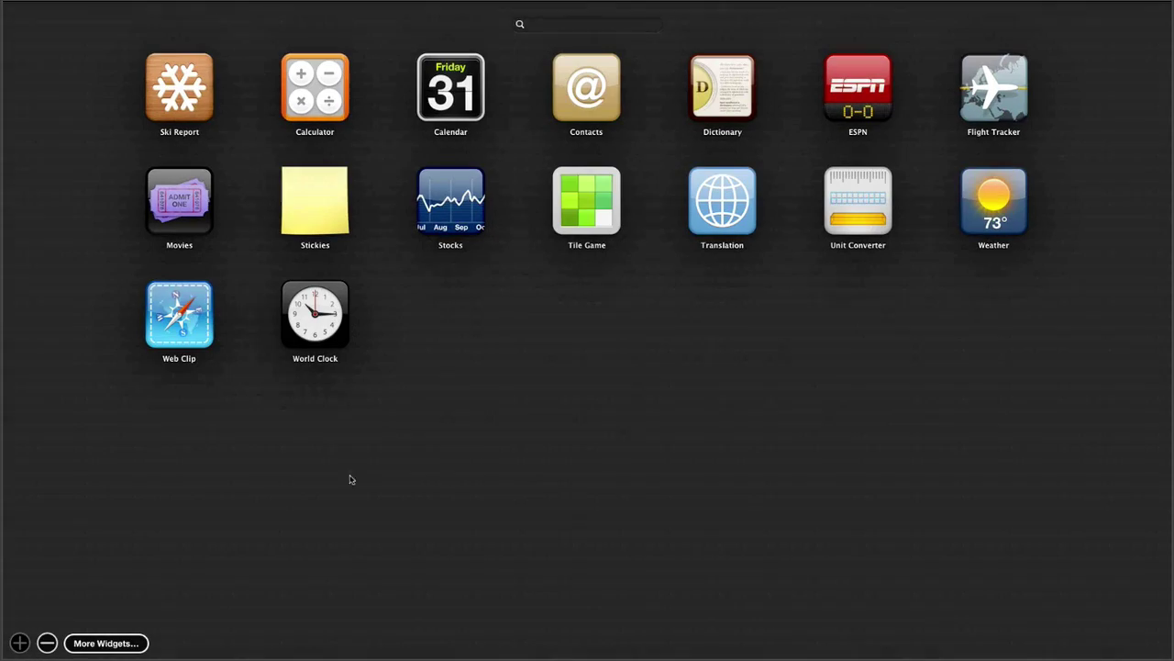
left_click(1025, 201)
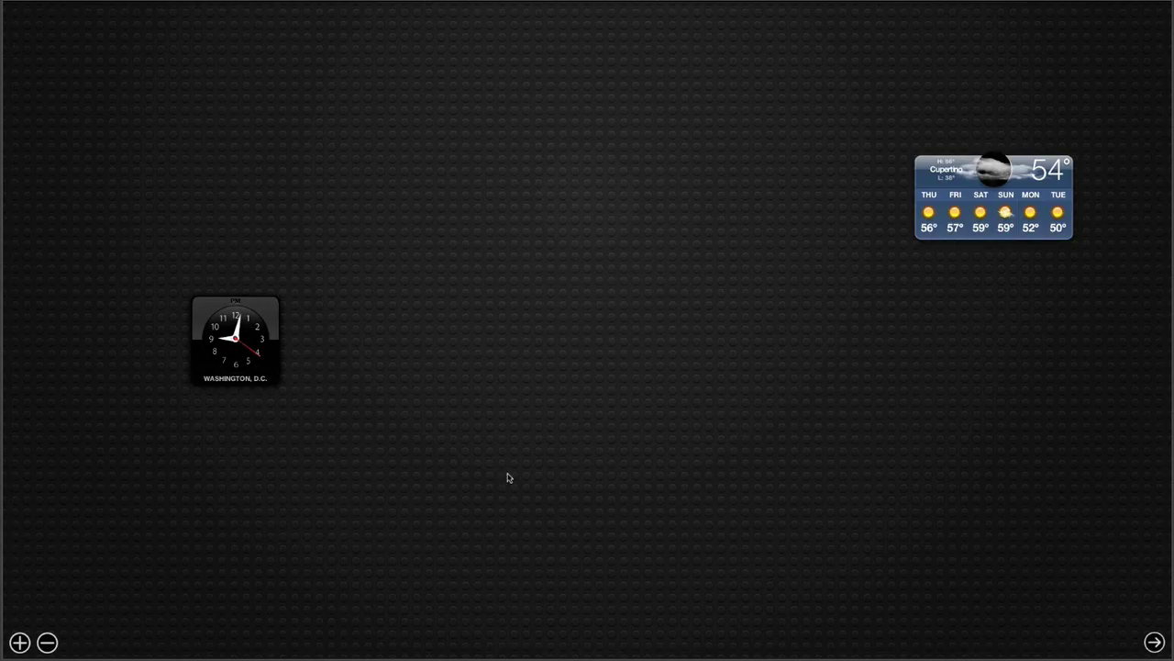
left_click(20, 642)
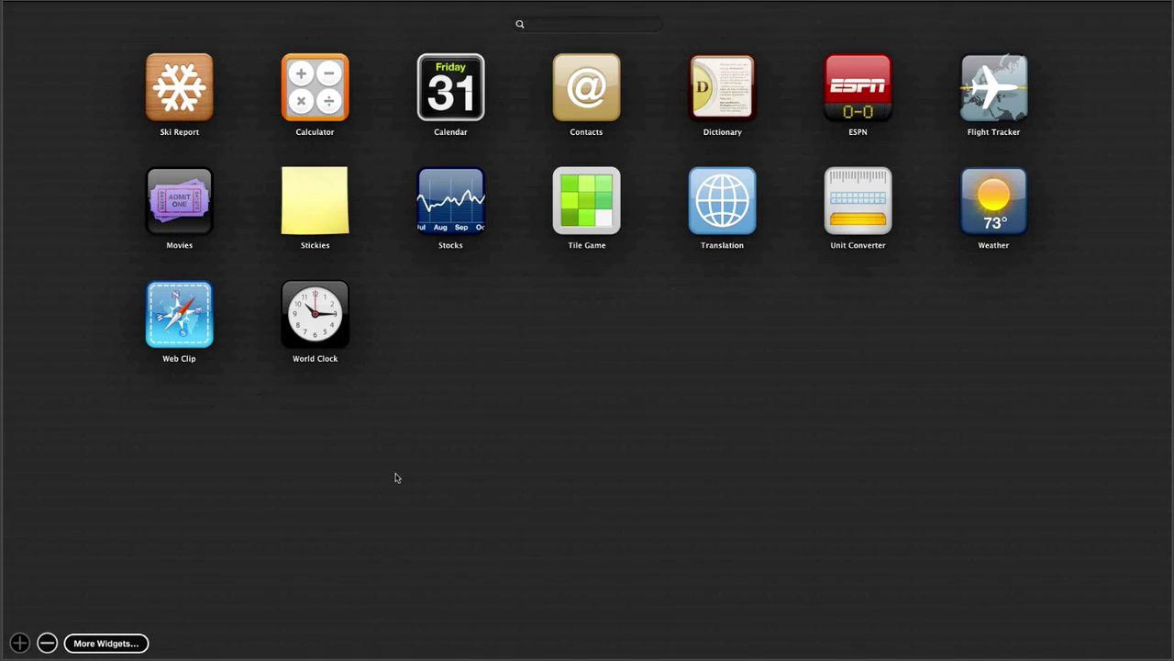
left_click(330, 101)
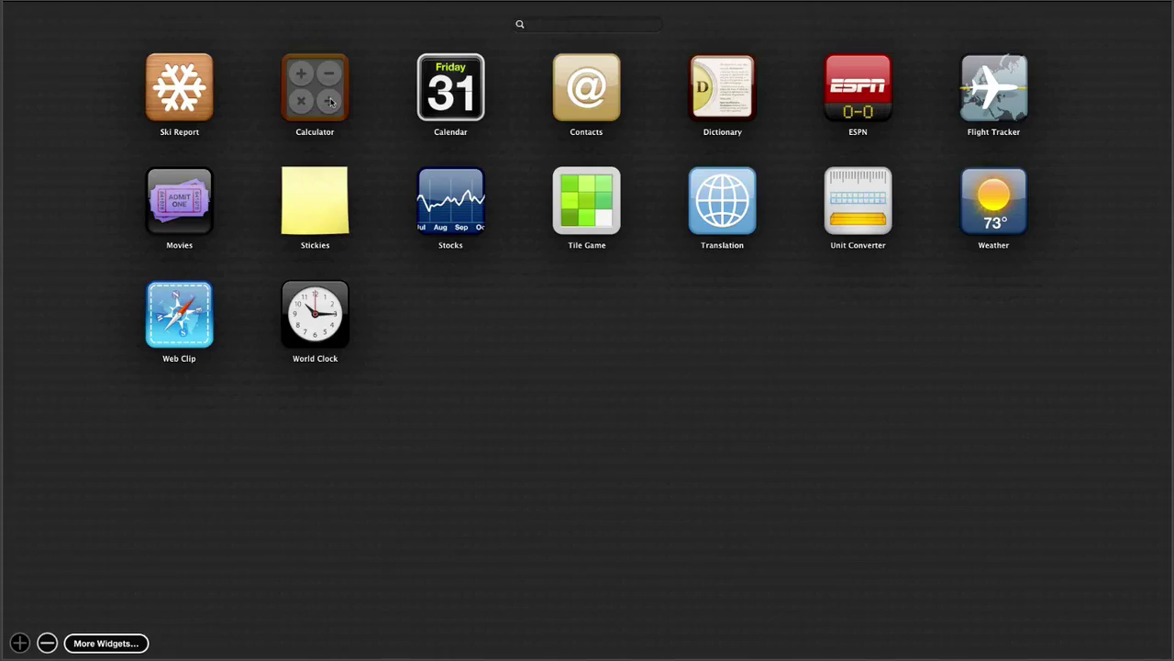
left_click_drag(288, 22, 376, 283)
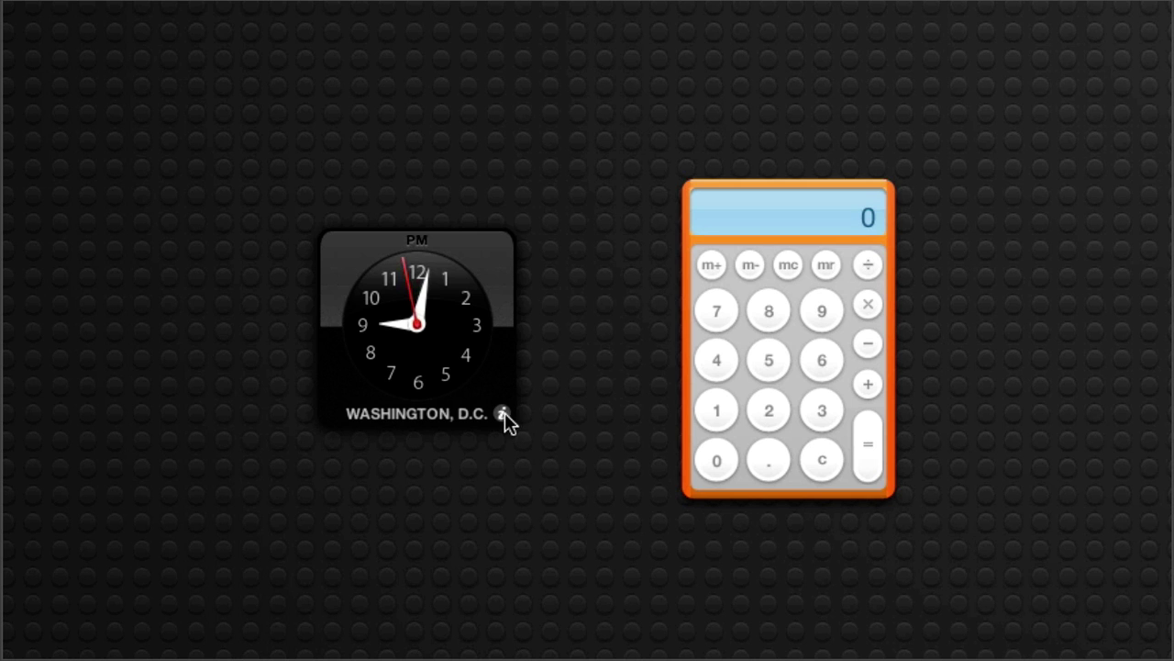
- Set the World Clock widget to Washington, D.C. in North America and move the Weather widget beside the calculator
left_click(503, 413)
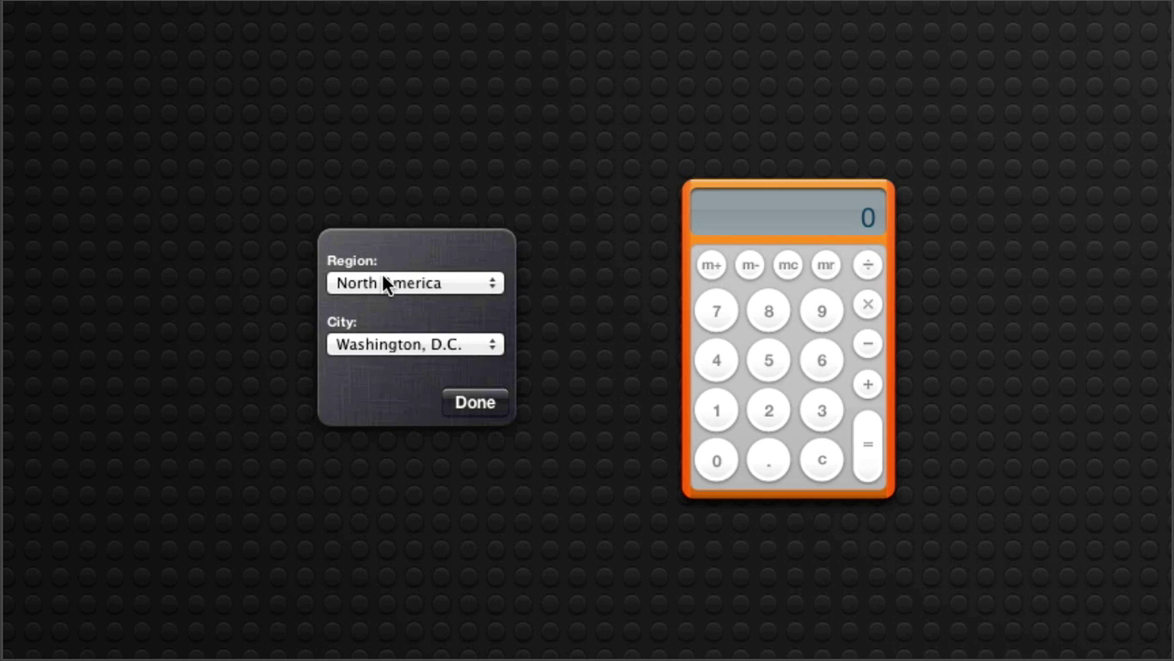
left_click(405, 345)
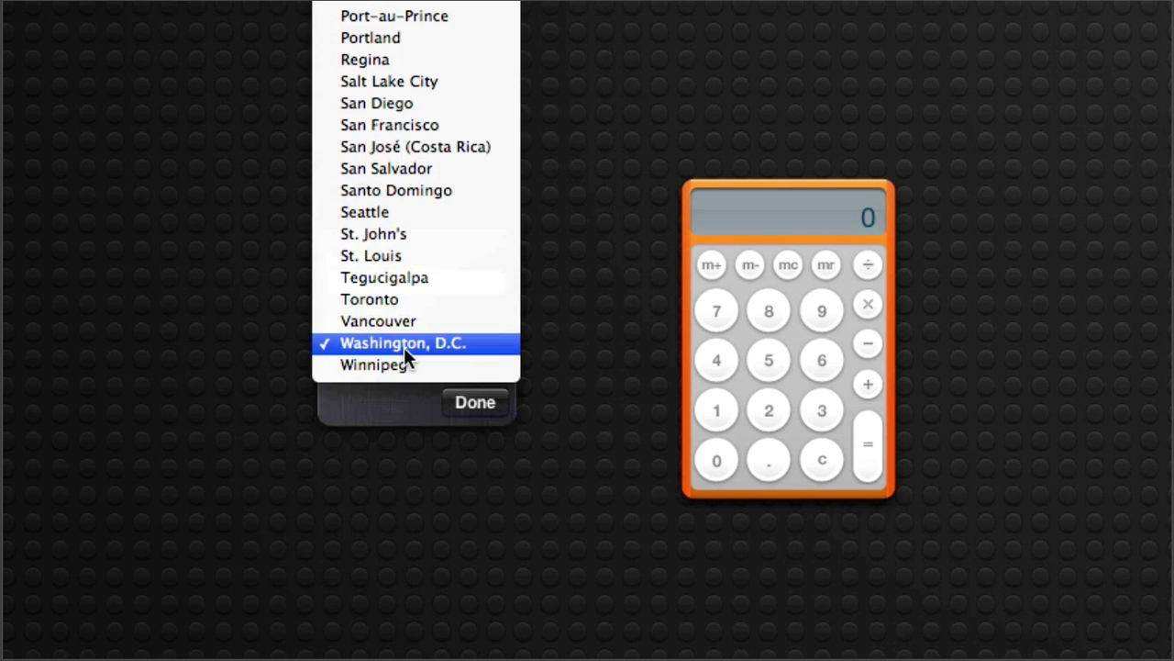
left_click(404, 347)
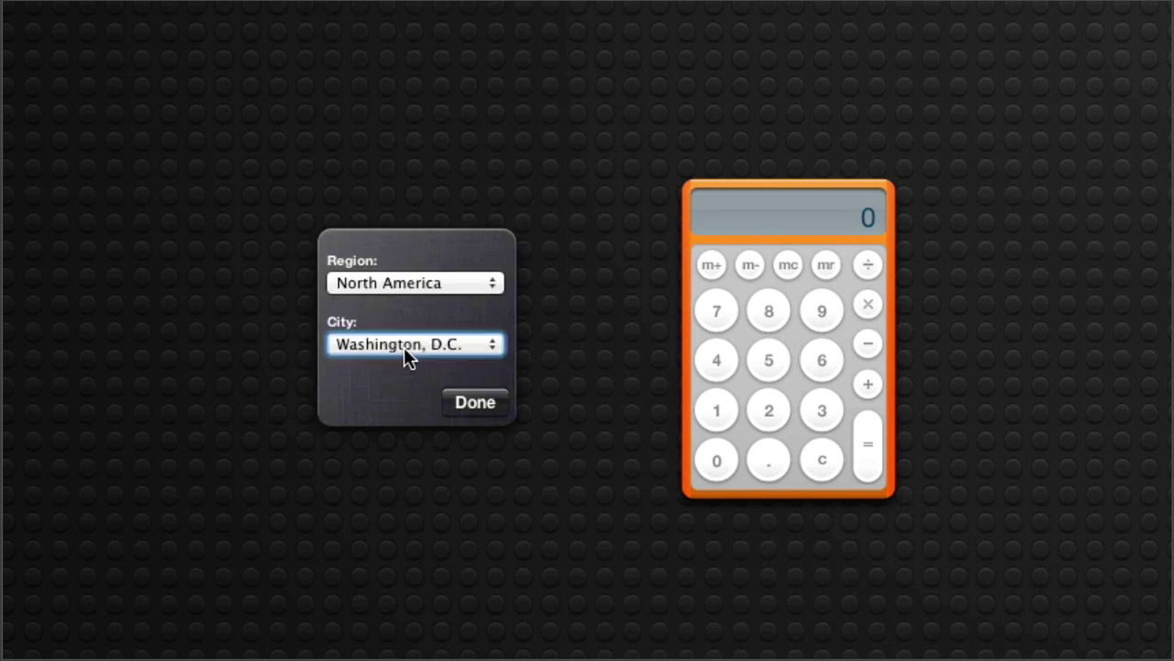
left_click(488, 402)
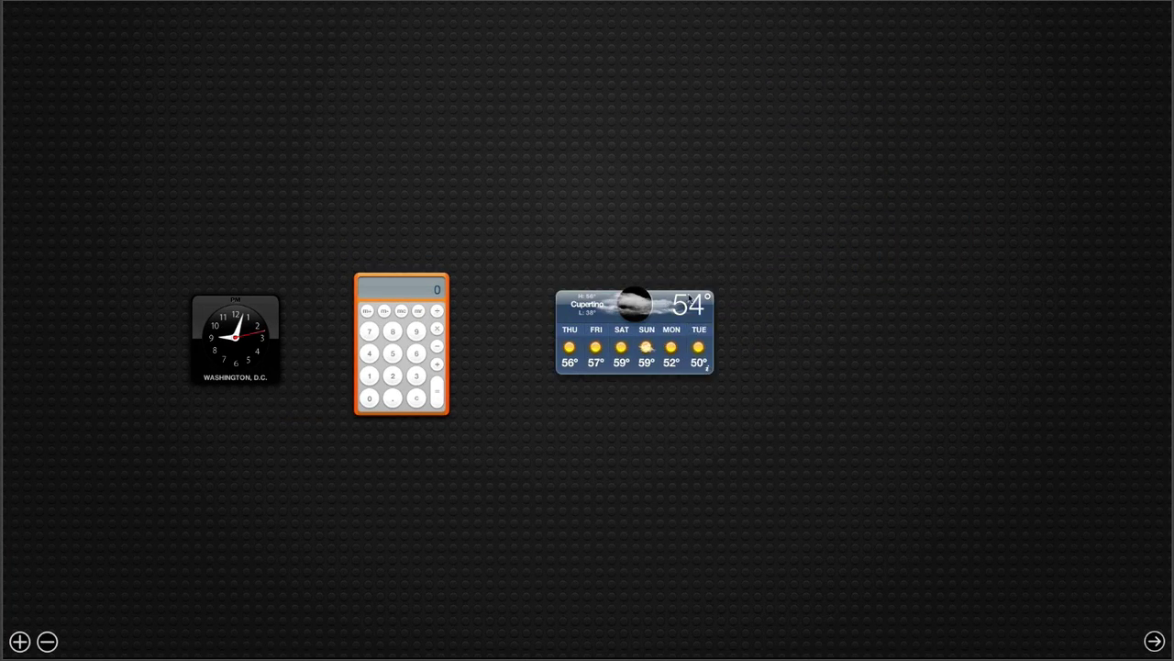
left_click_drag(690, 298, 635, 311)
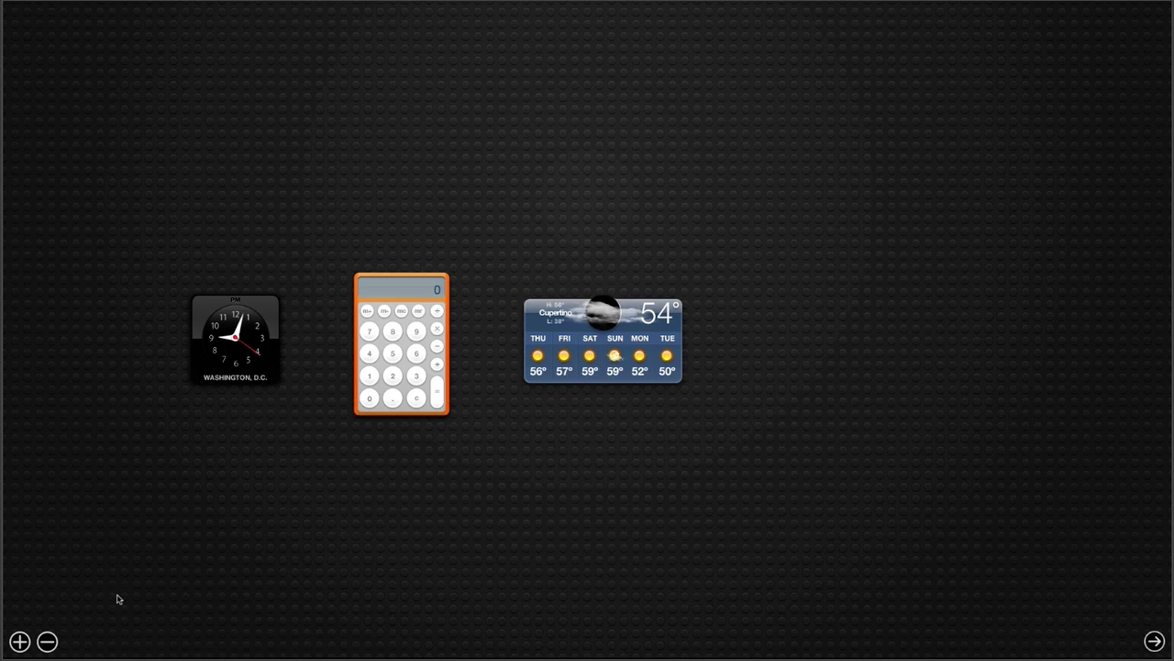
- Leave the Dashboard with the keyboard, go through the desktops and return to Desktop 1
key("ctrl+Right")
key("ctrl+Right")
key("ctrl+Right")
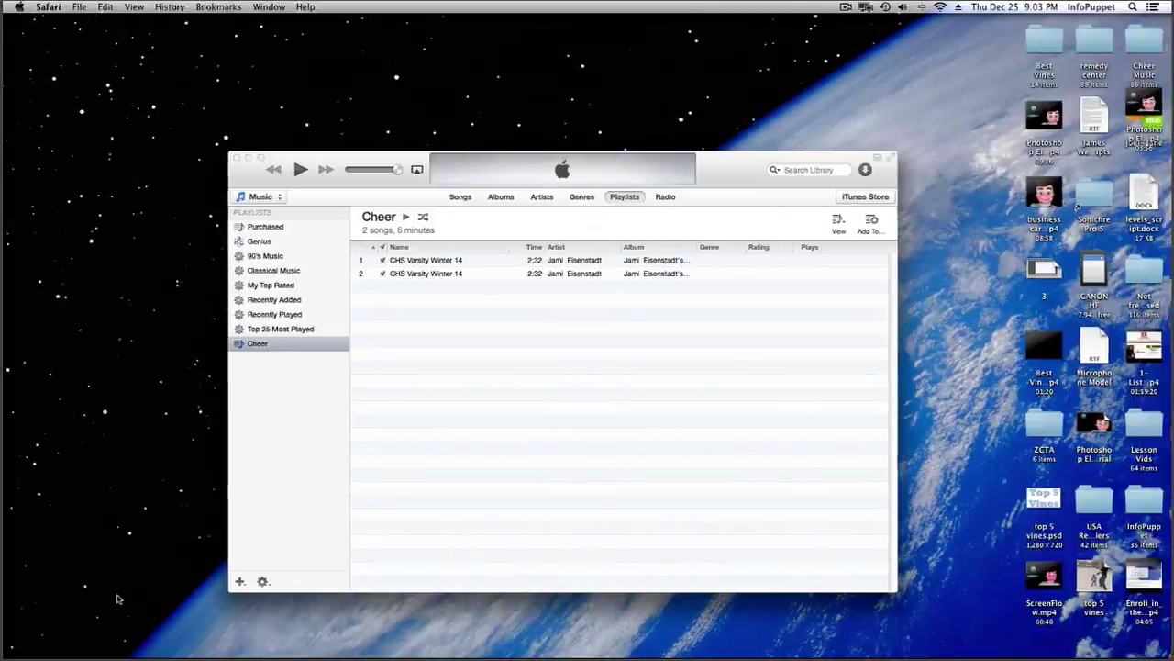
key("ctrl+Left")
key("ctrl+Left")
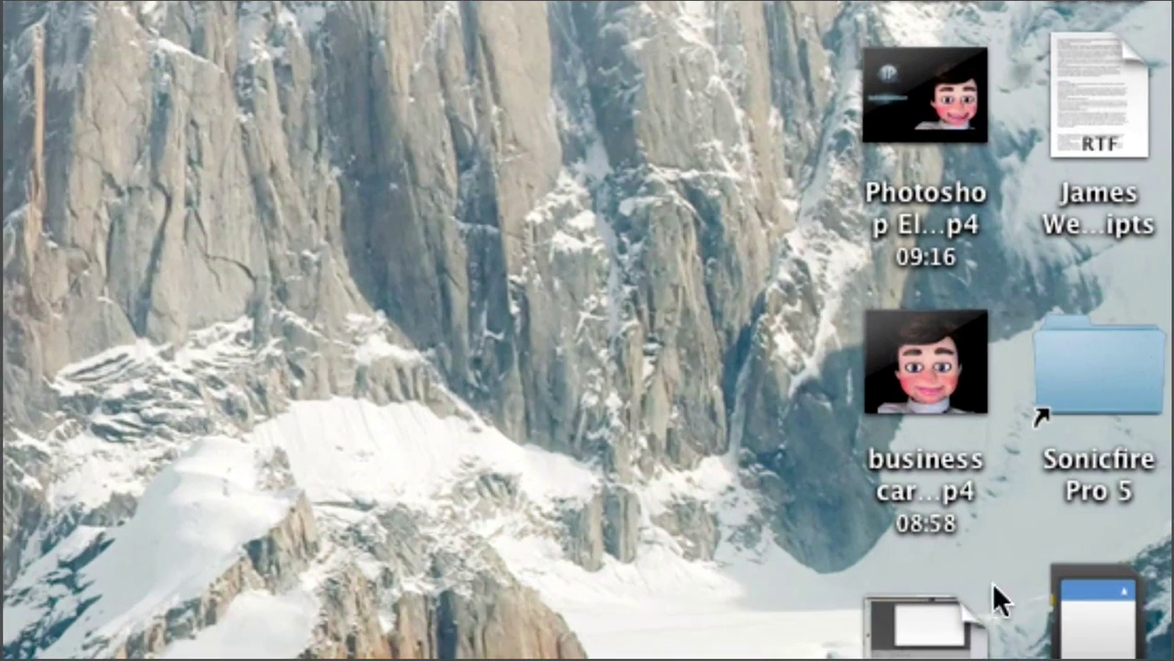
- Move the Photoshop Elements business cards video to an empty area of the desktop and try an orange label on it, clearing the label again
mouse_move(950, 140)
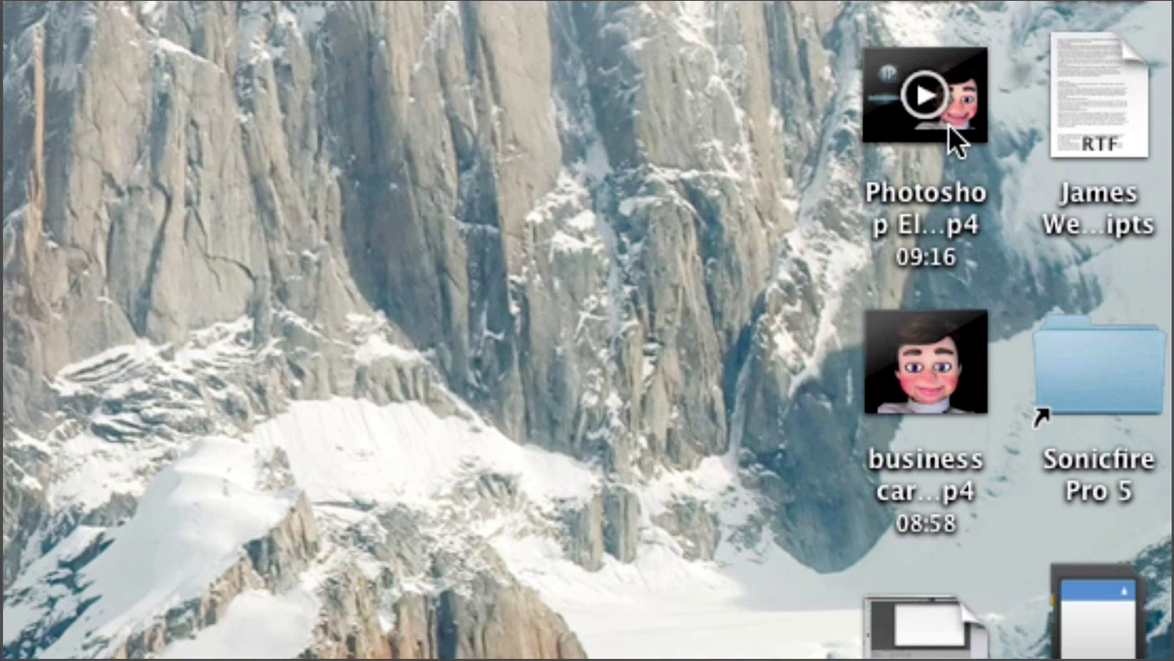
left_click_drag(949, 124, 569, 288)
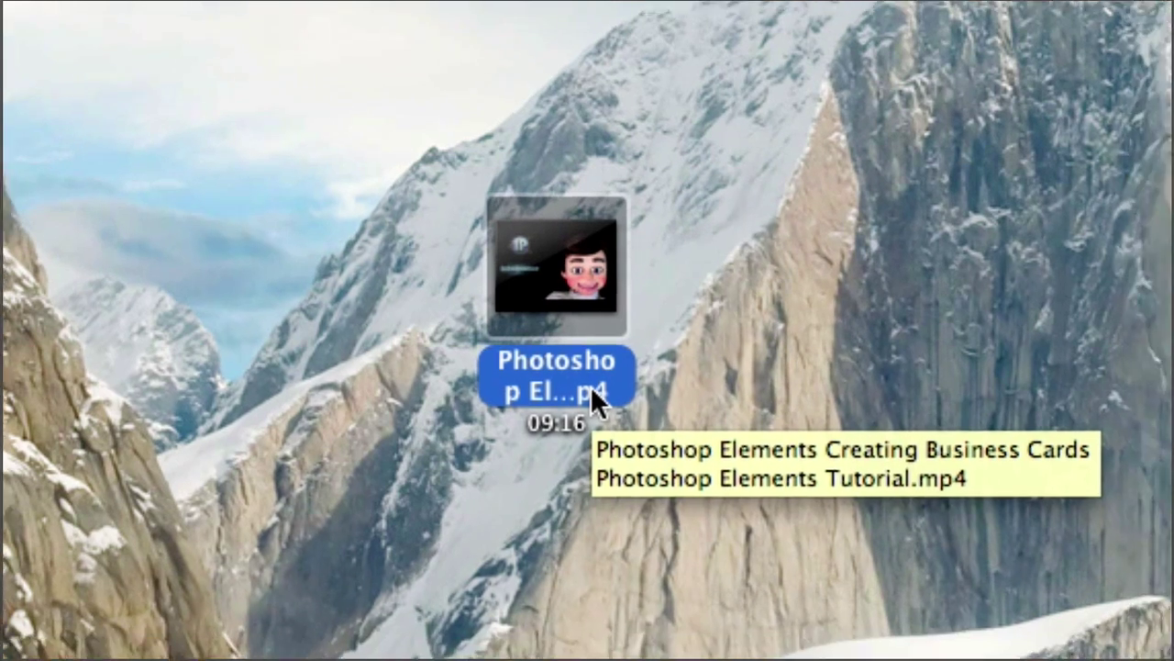
right_click(622, 407)
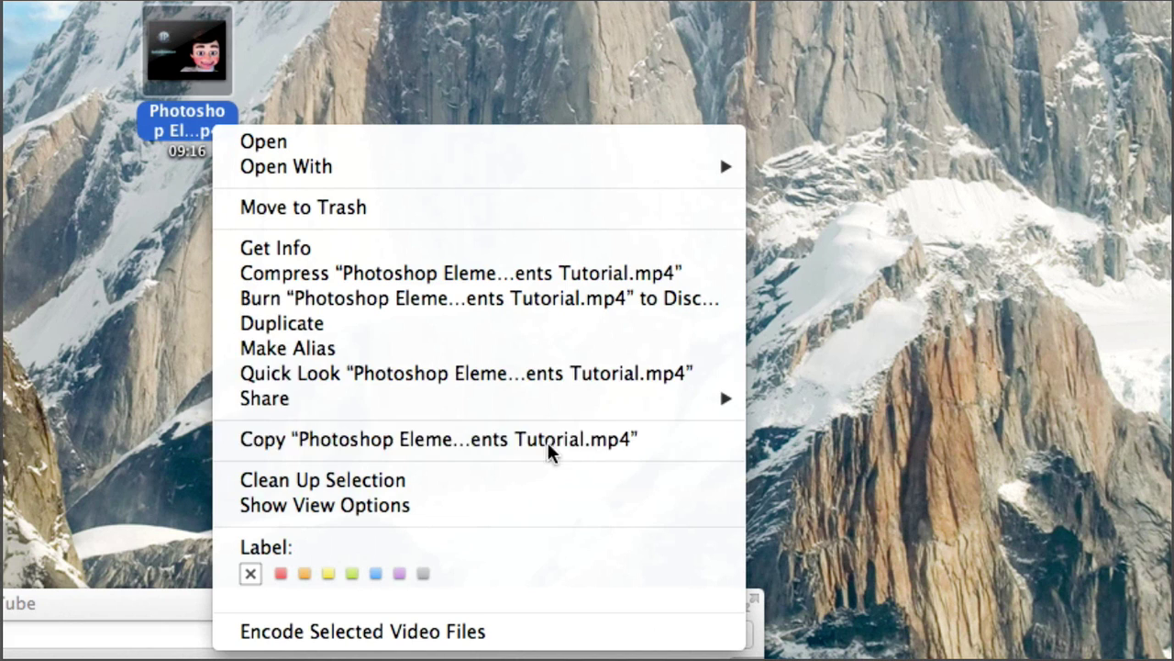
left_click(304, 573)
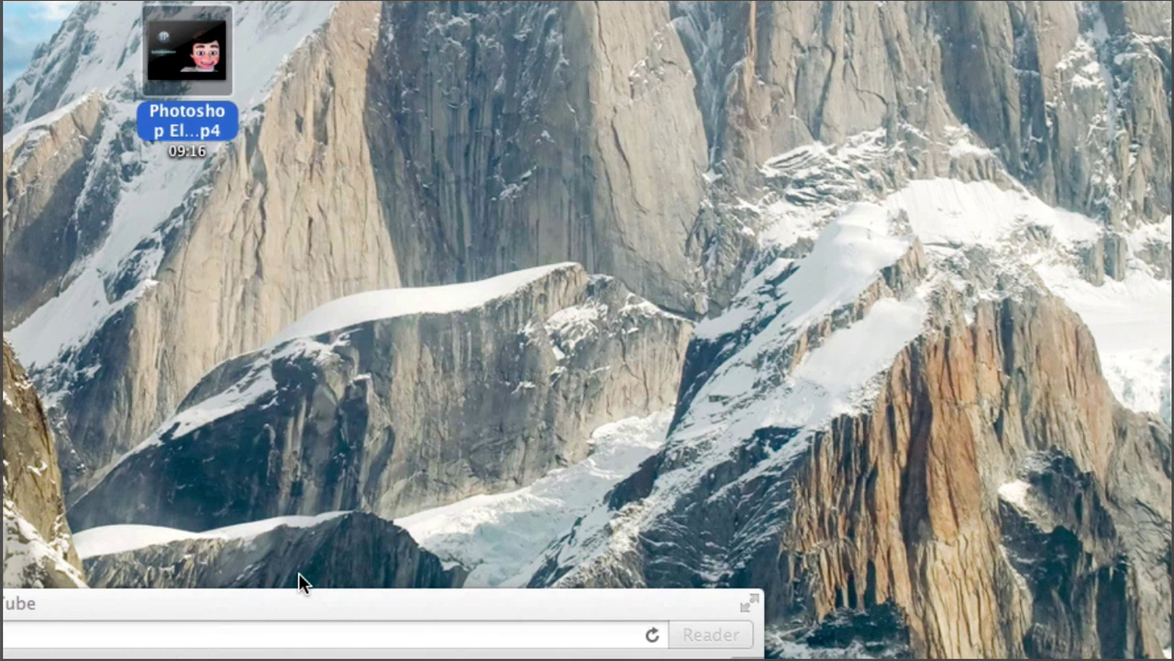
right_click(200, 112)
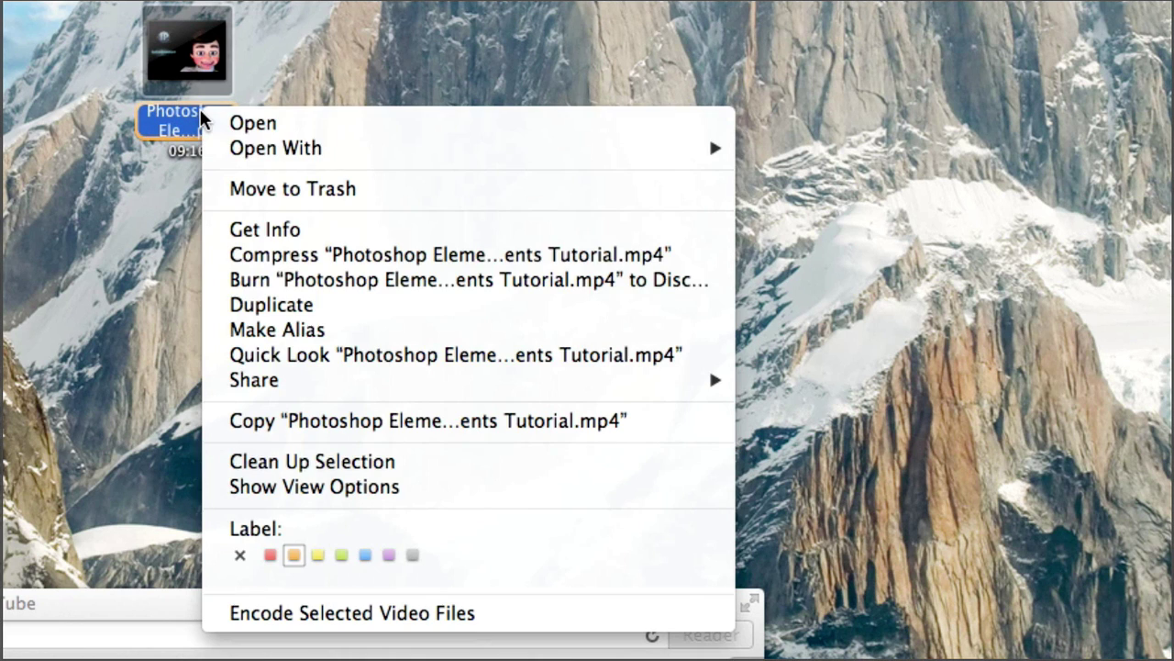
left_click(240, 554)
- Rename the Photoshop Elements business cards video on the desktop as "New Name here"
key("Return")
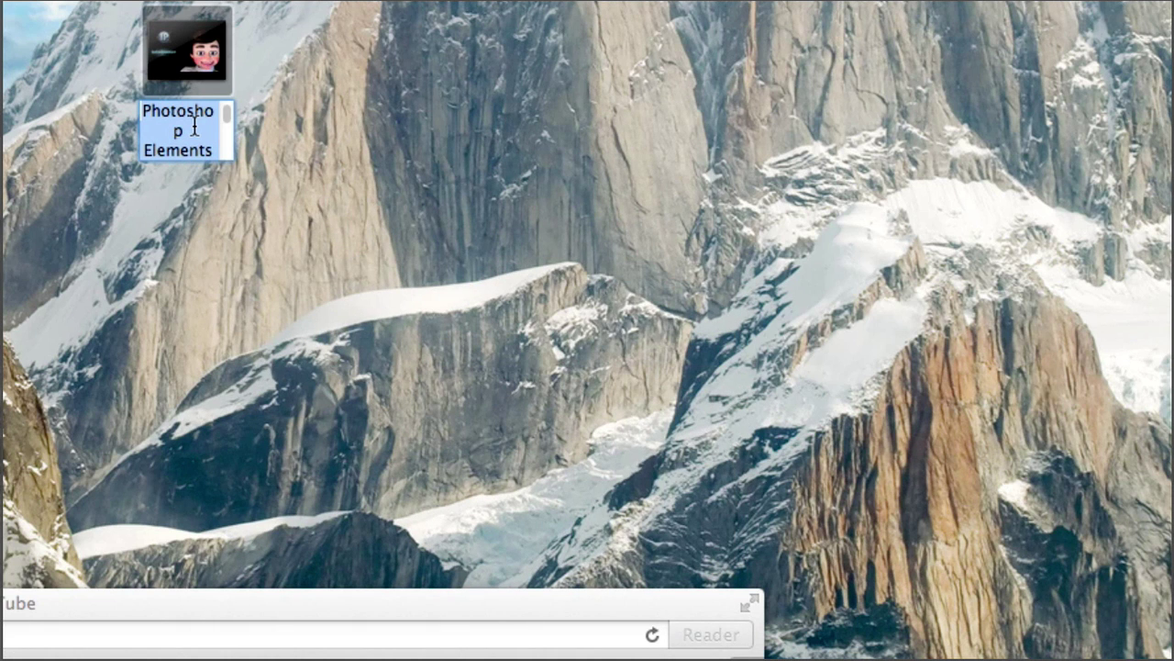
key("BackSpace")
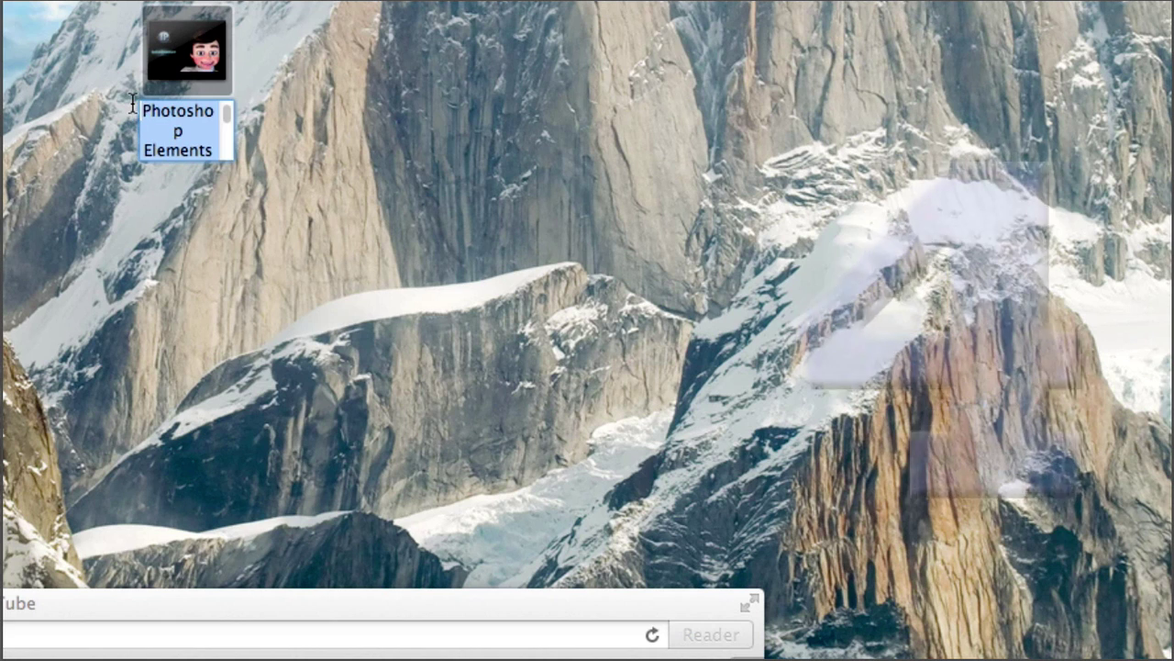
type("New Name")
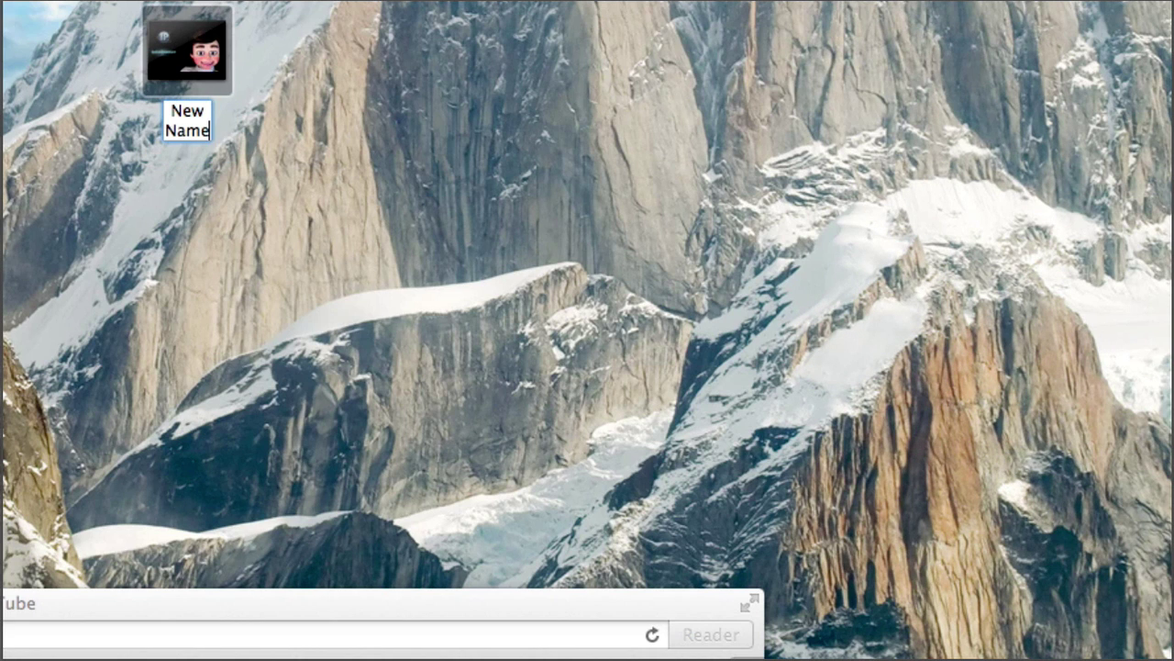
type(" here")
left_click(270, 147)
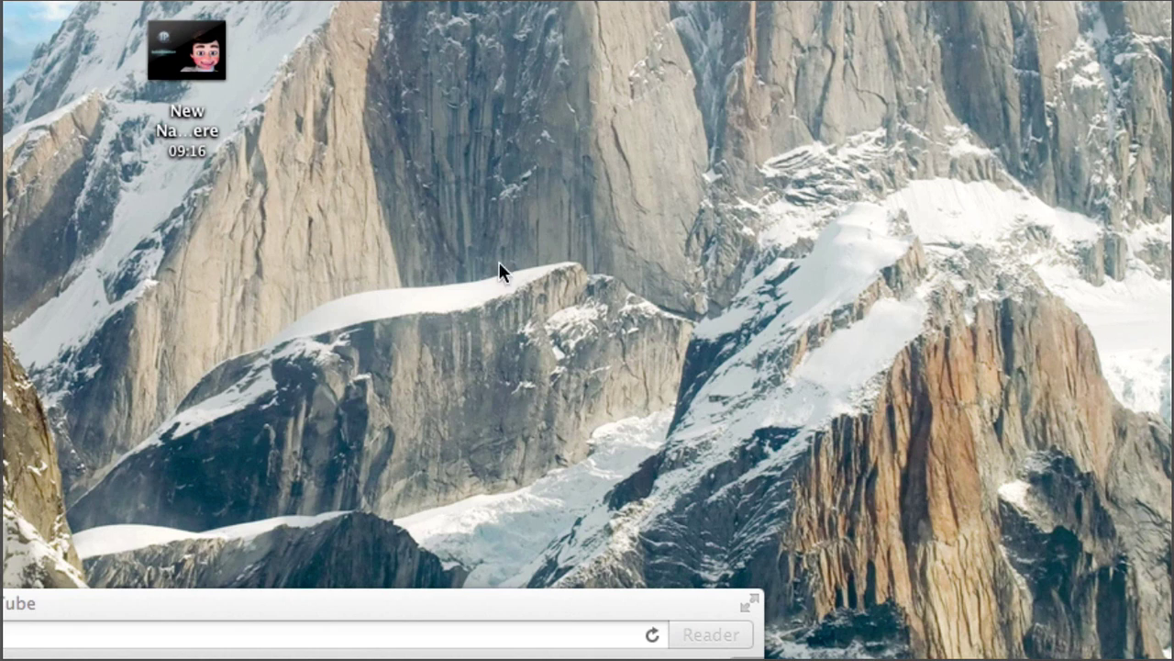
- Move the renamed video back beside the other desktop icons and align all icons with Clean Up
left_click_drag(186, 51, 788, 225)
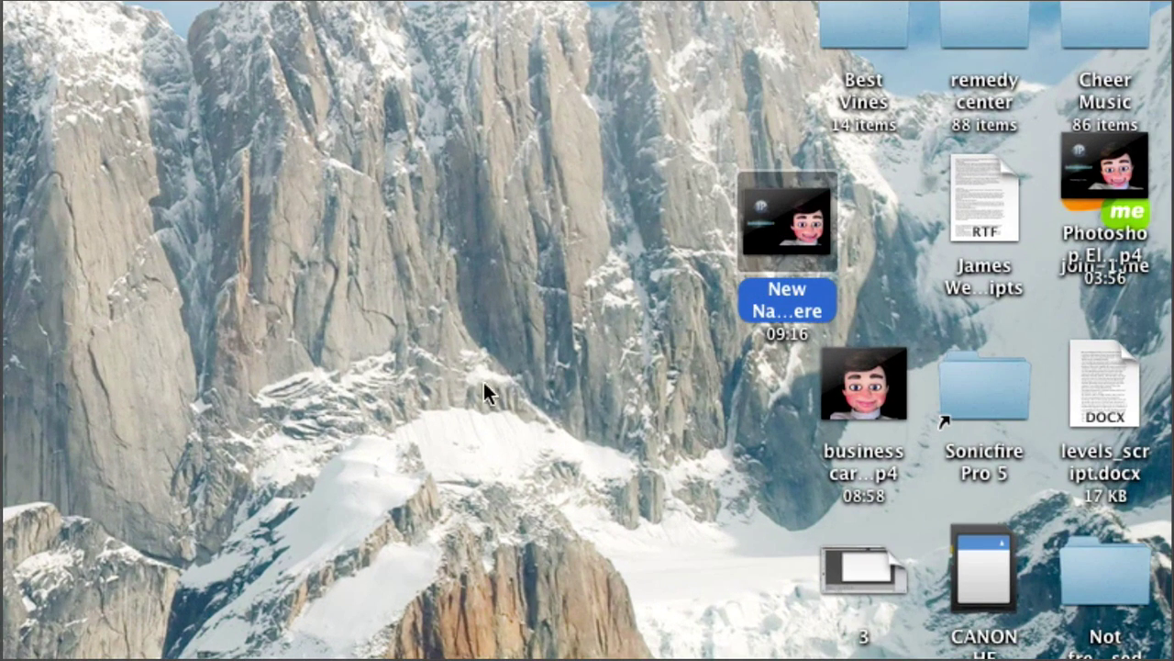
right_click(527, 304)
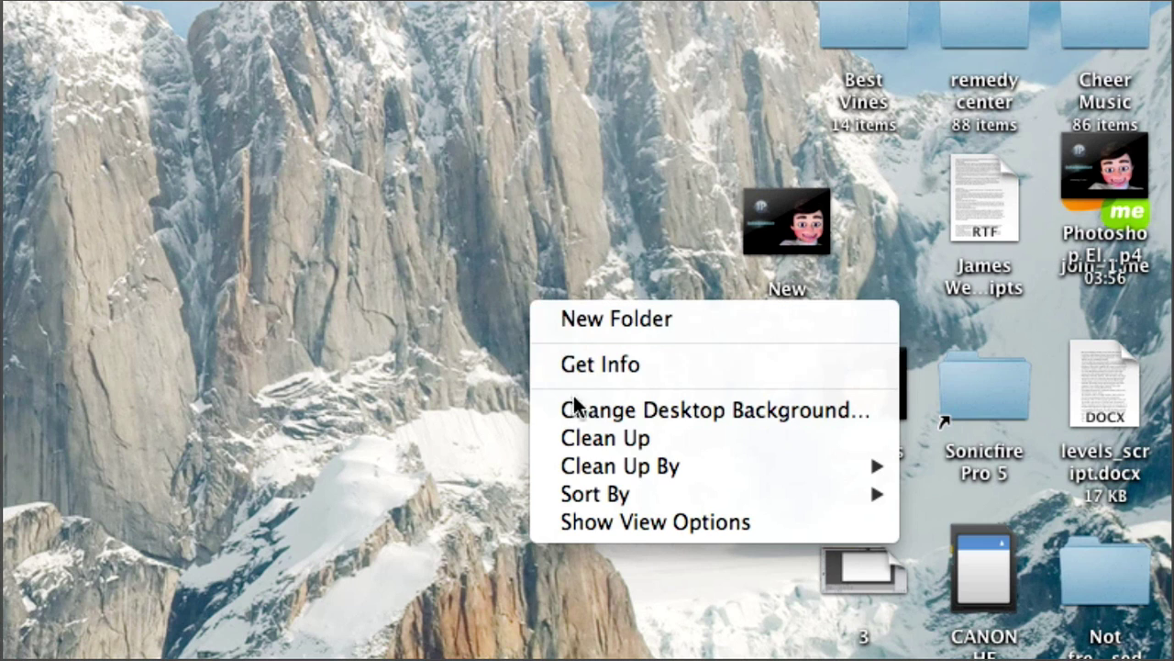
left_click(571, 435)
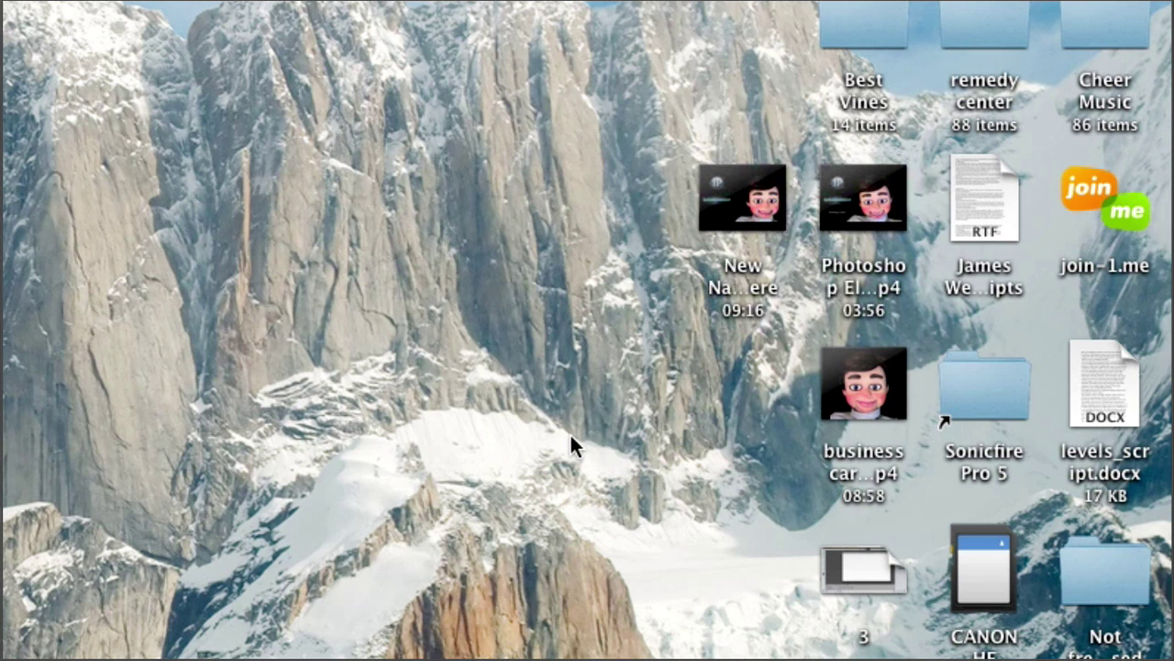
- Look at the desktop's Clean Up By sorting options and dismiss them without choosing one
right_click(557, 280)
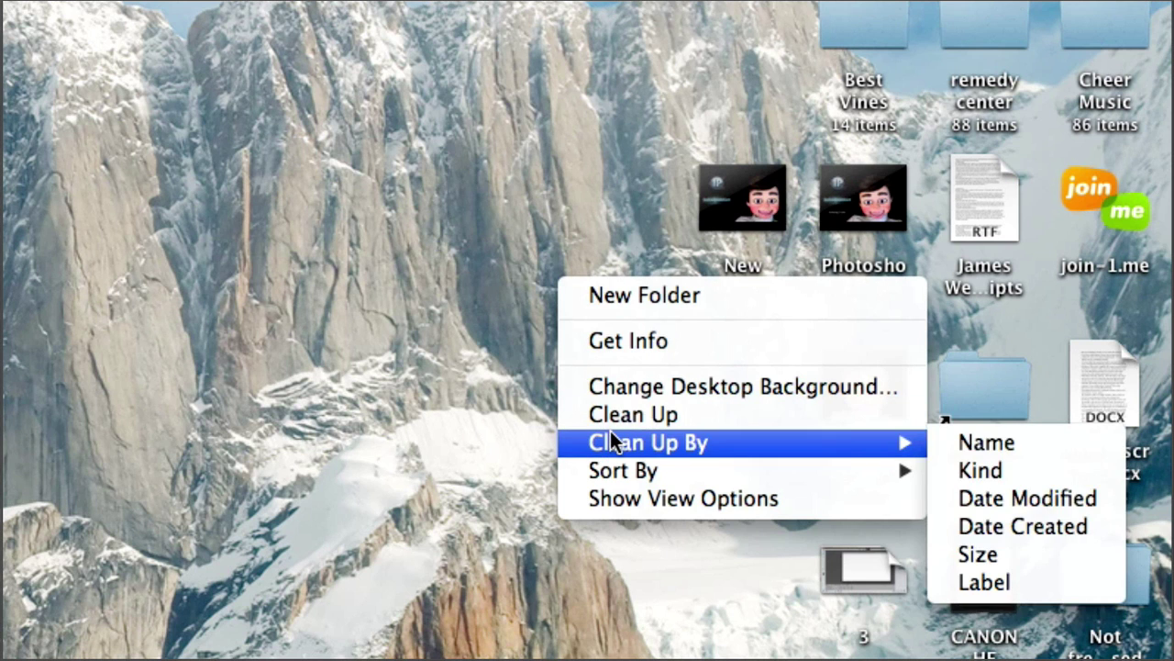
mouse_move(913, 438)
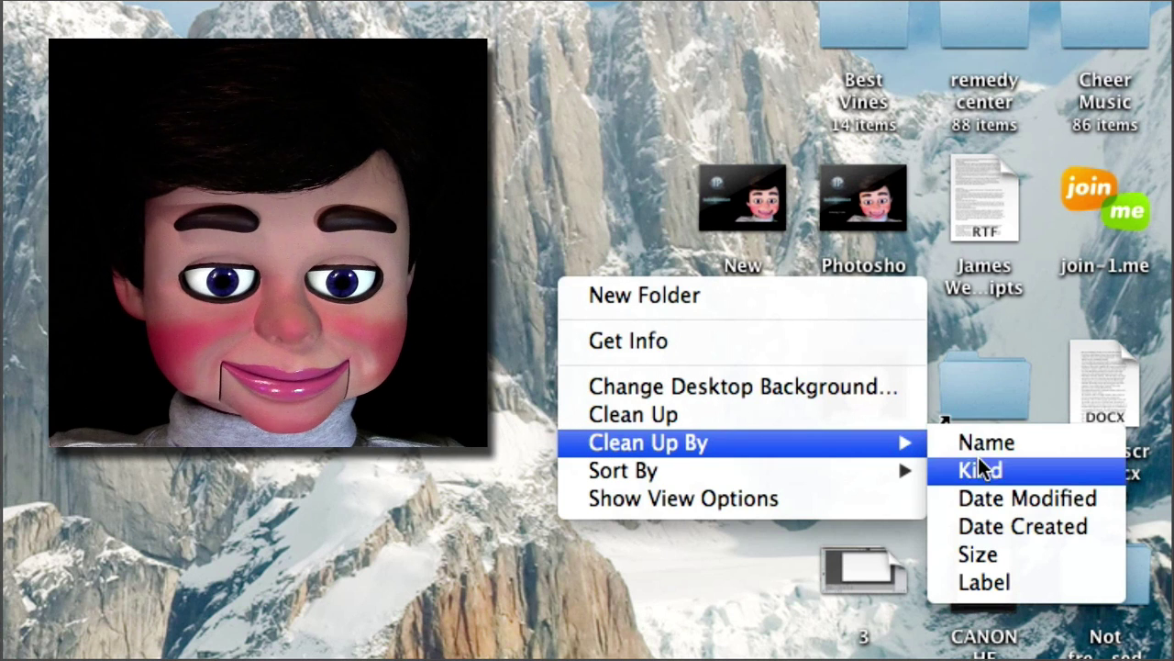
left_click(72, 476)
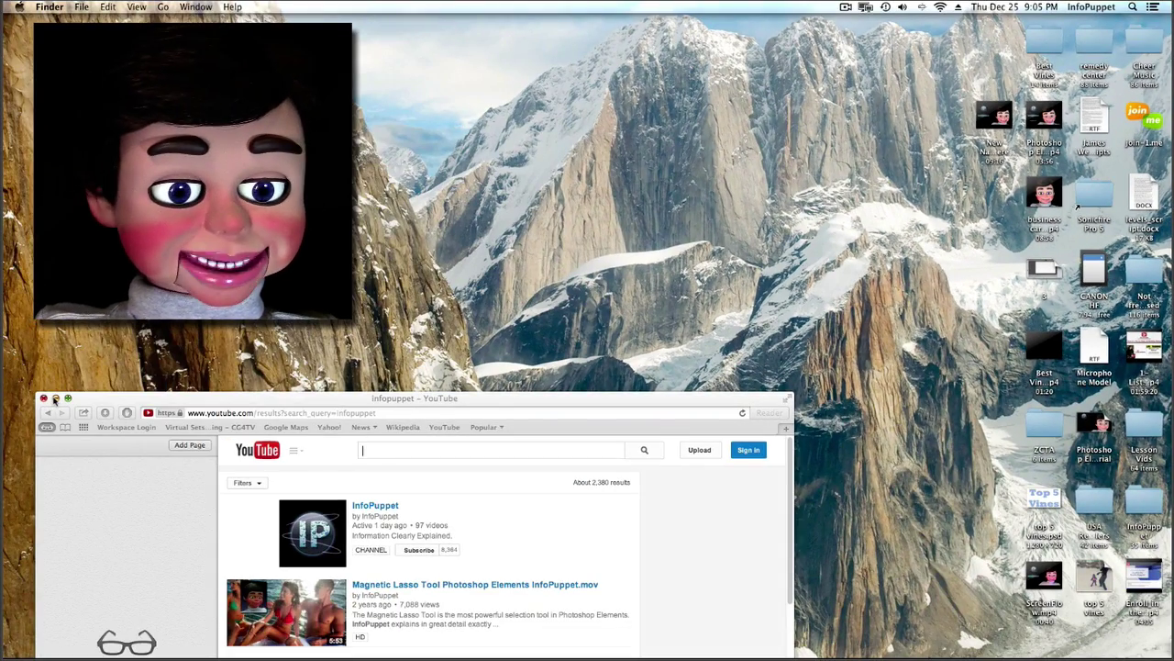
- Minimize the YouTube browser window and open a new Finder window
left_click(54, 399)
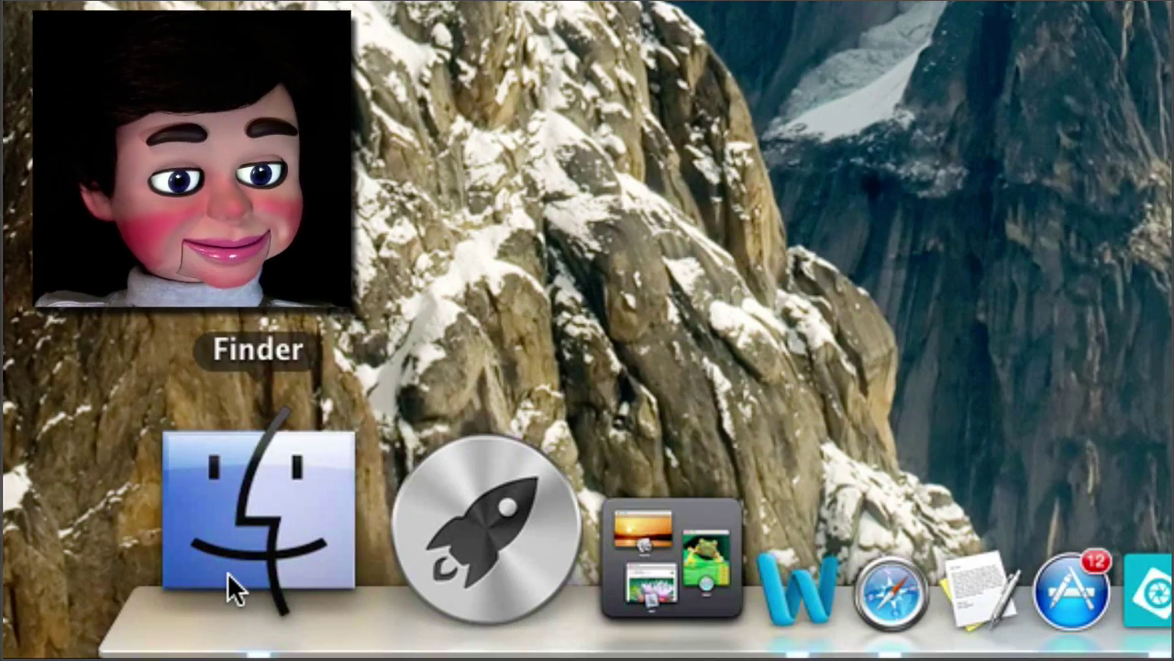
left_click(225, 503)
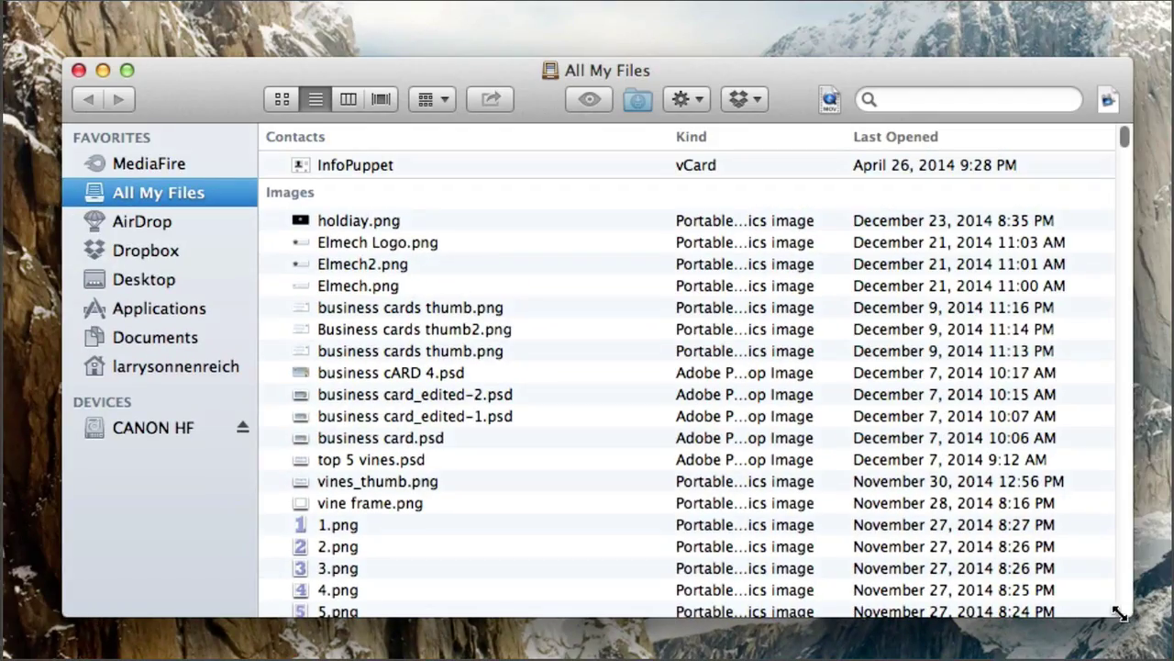
- View All My Files as icons and in columns, and browse down the list of images
left_click(284, 100)
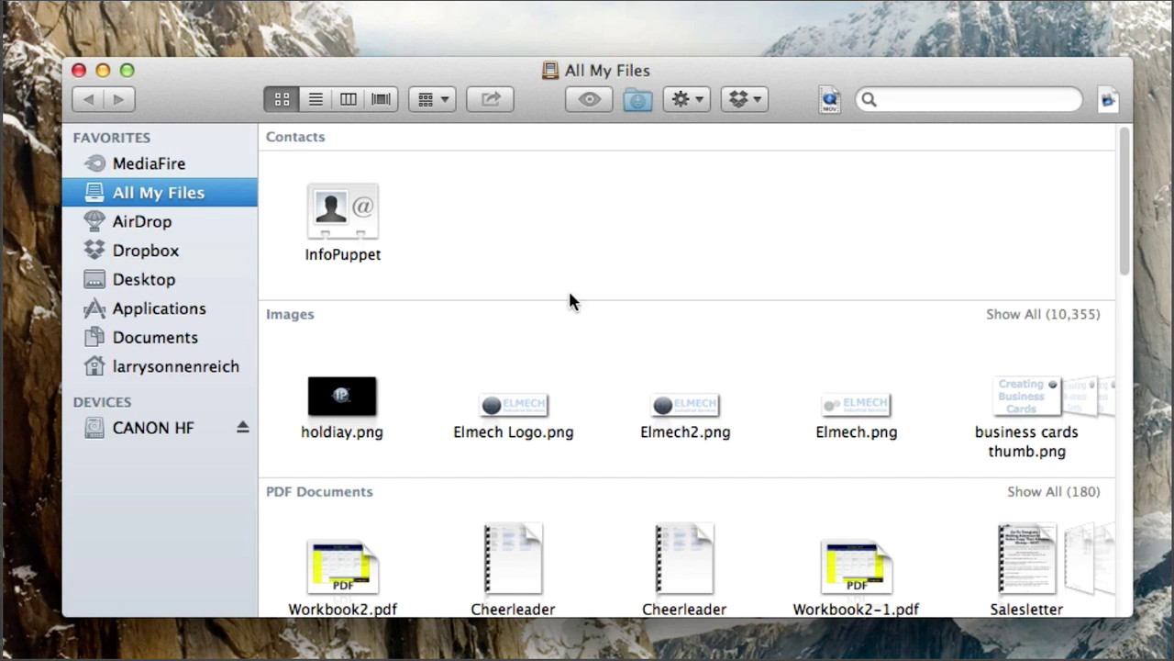
left_click(349, 101)
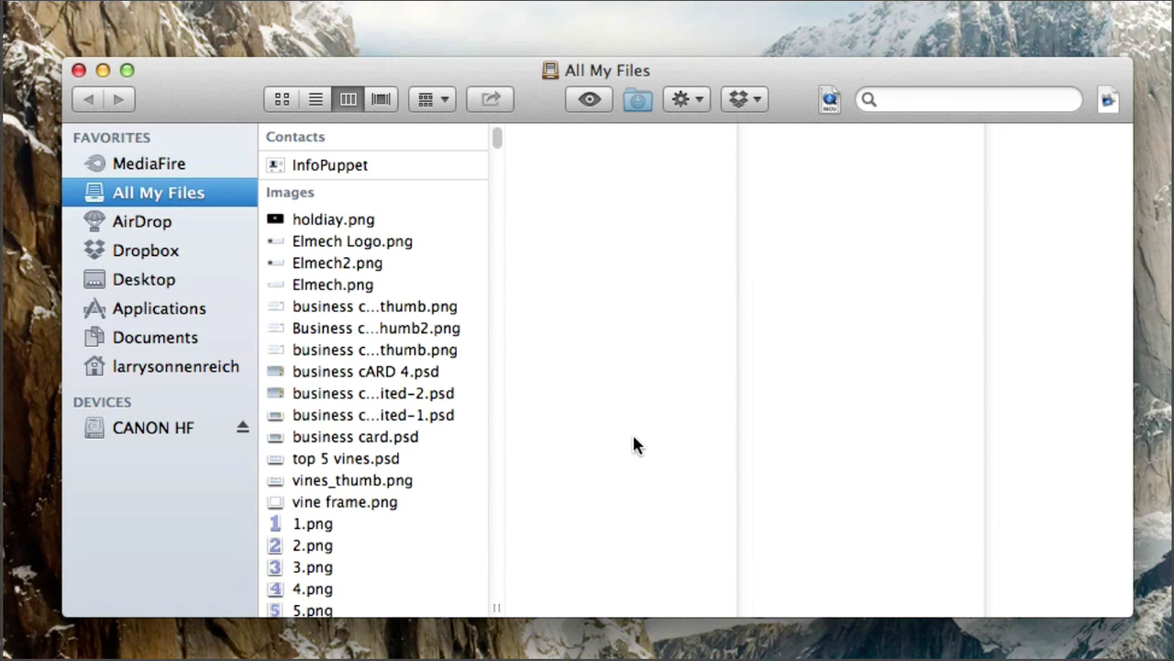
scroll(383, 490, "down", 10)
scroll(384, 496, "down", 20)
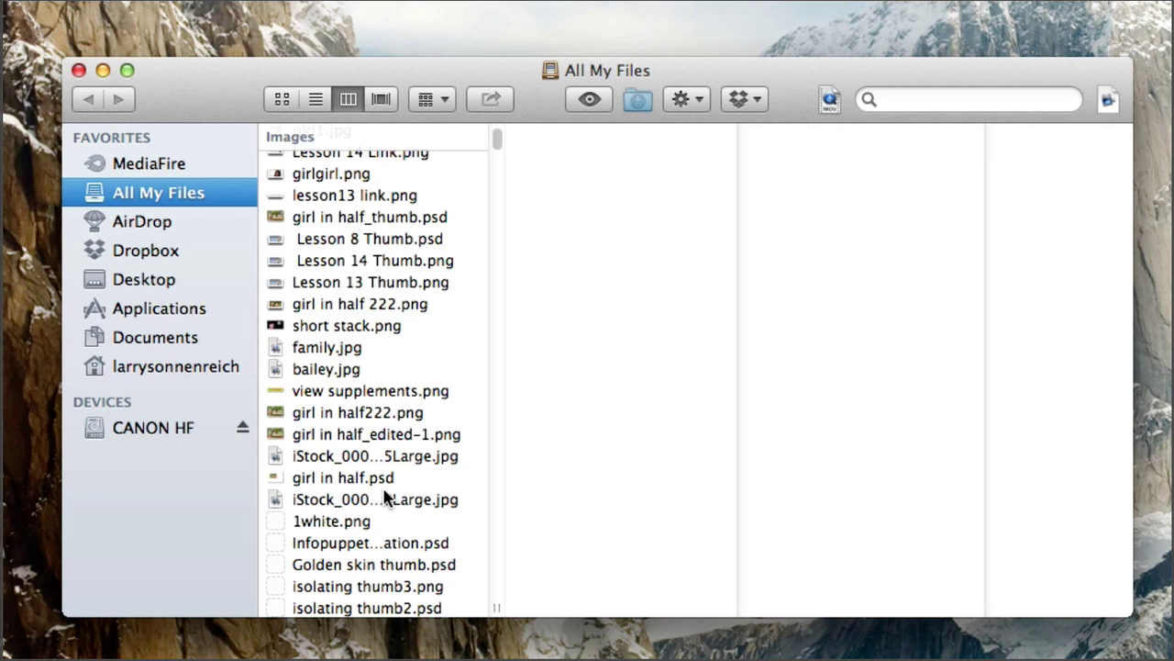
scroll(383, 491, "down", 5)
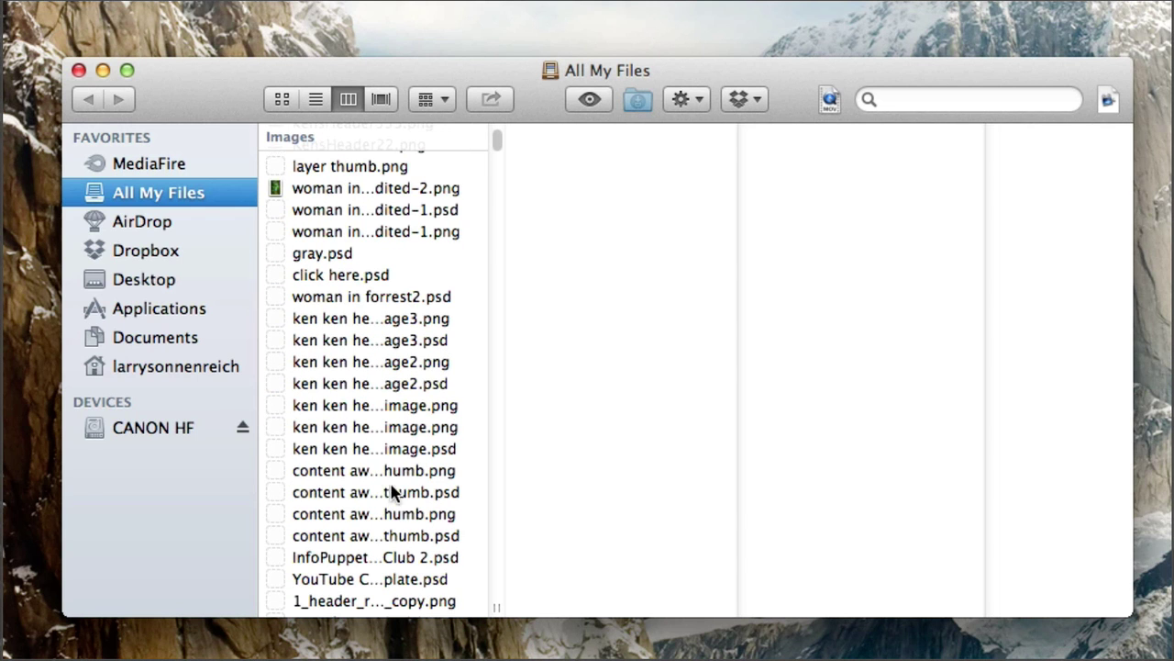
- Display All My Files in Cover Flow view and enlarge the Finder window
left_click(381, 99)
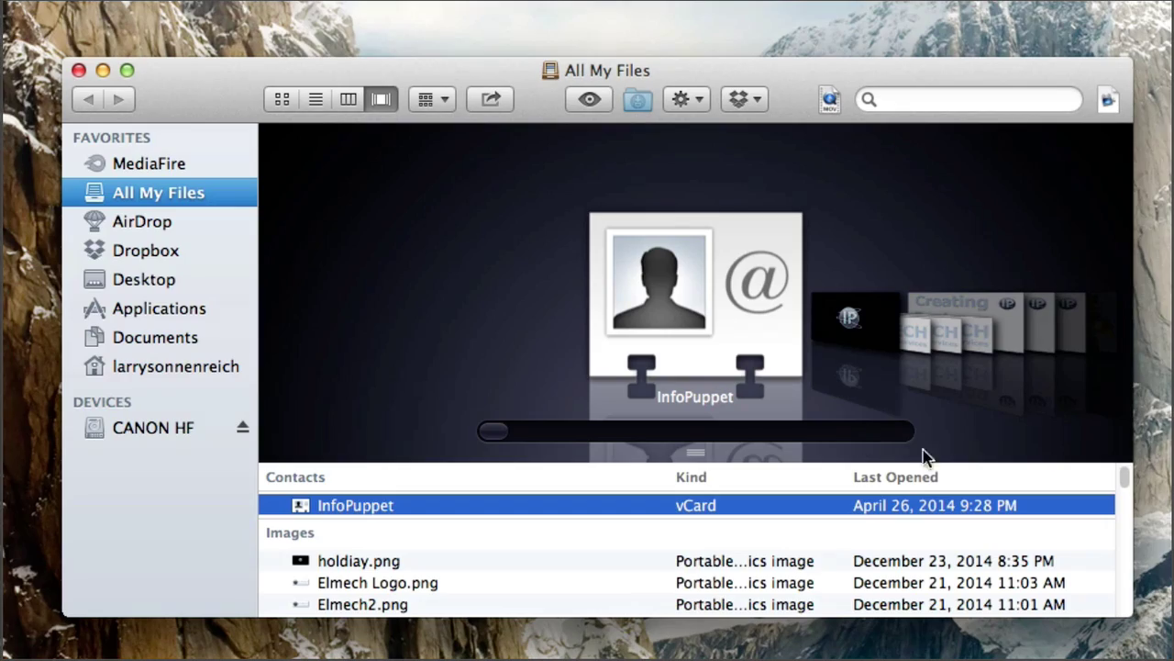
left_click_drag(1131, 610, 913, 619)
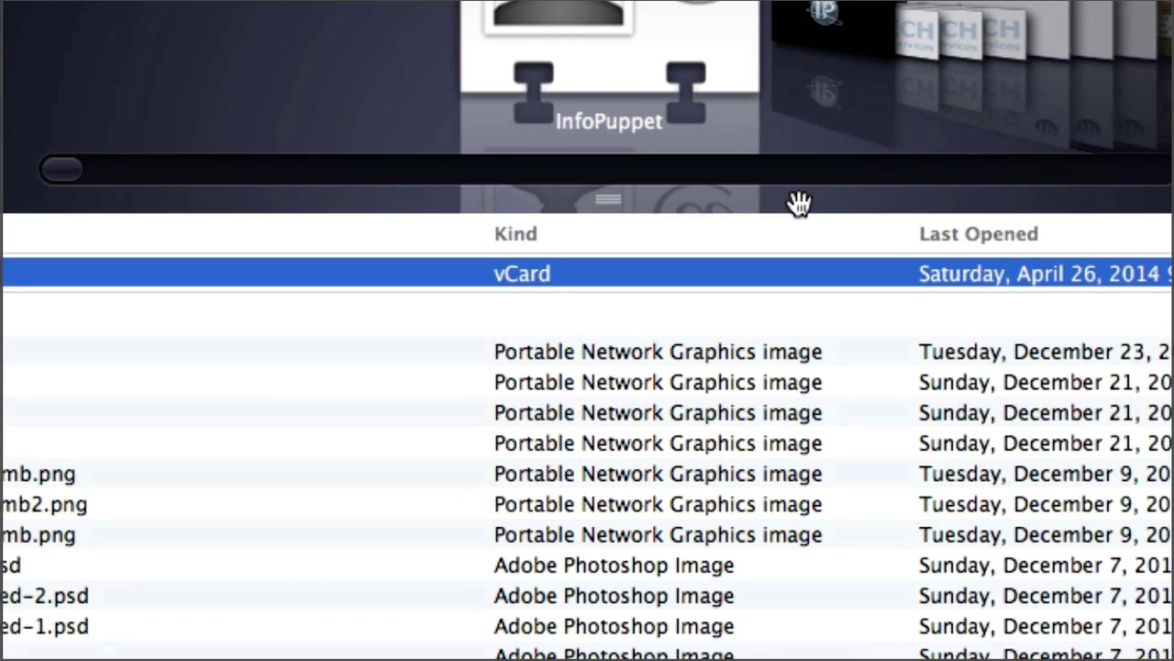
- Resize the Cover Flow preview in All My Files, and shrink it in the Documents folder to show more of the file list
left_click_drag(799, 204, 817, 651)
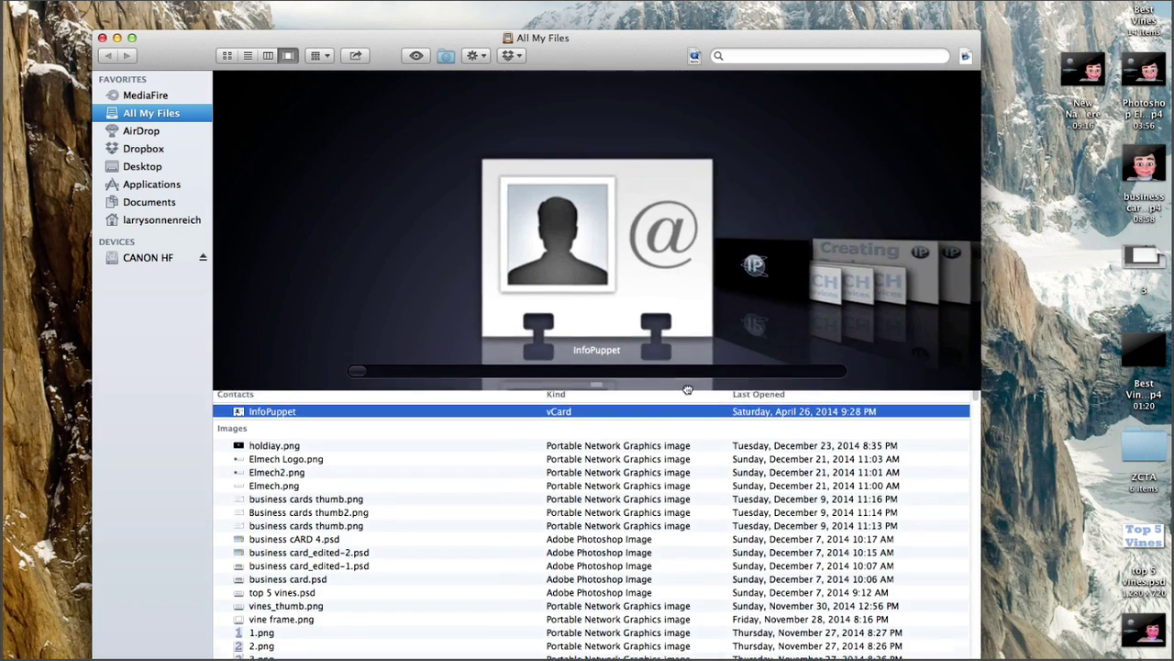
left_click_drag(688, 407, 689, 409)
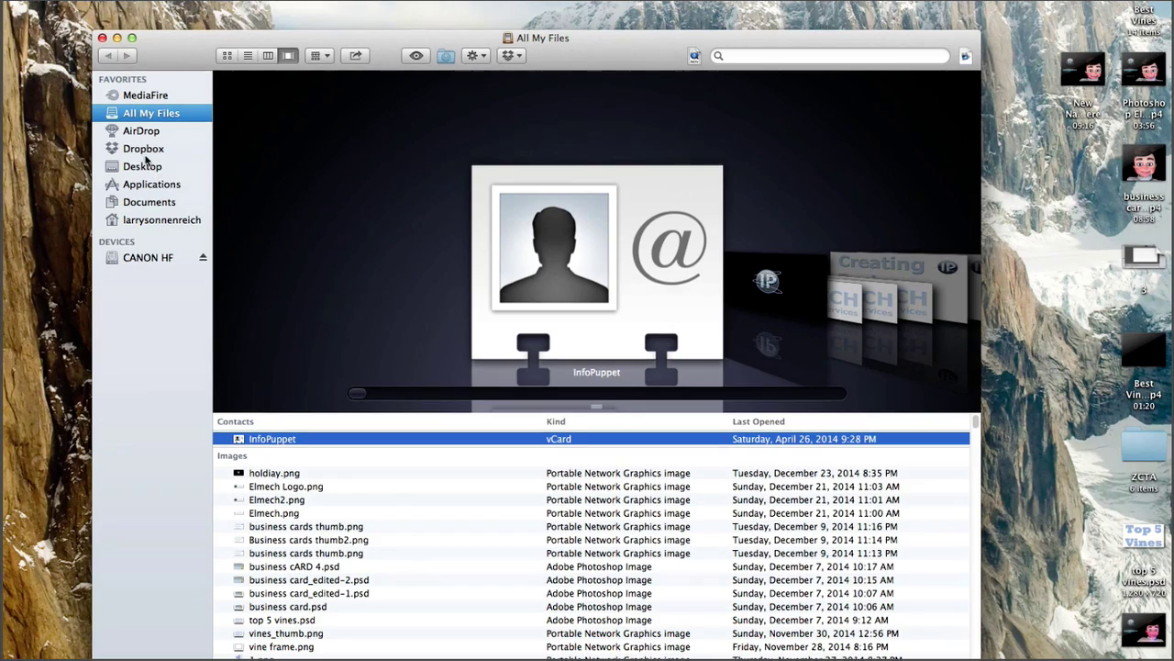
left_click(135, 202)
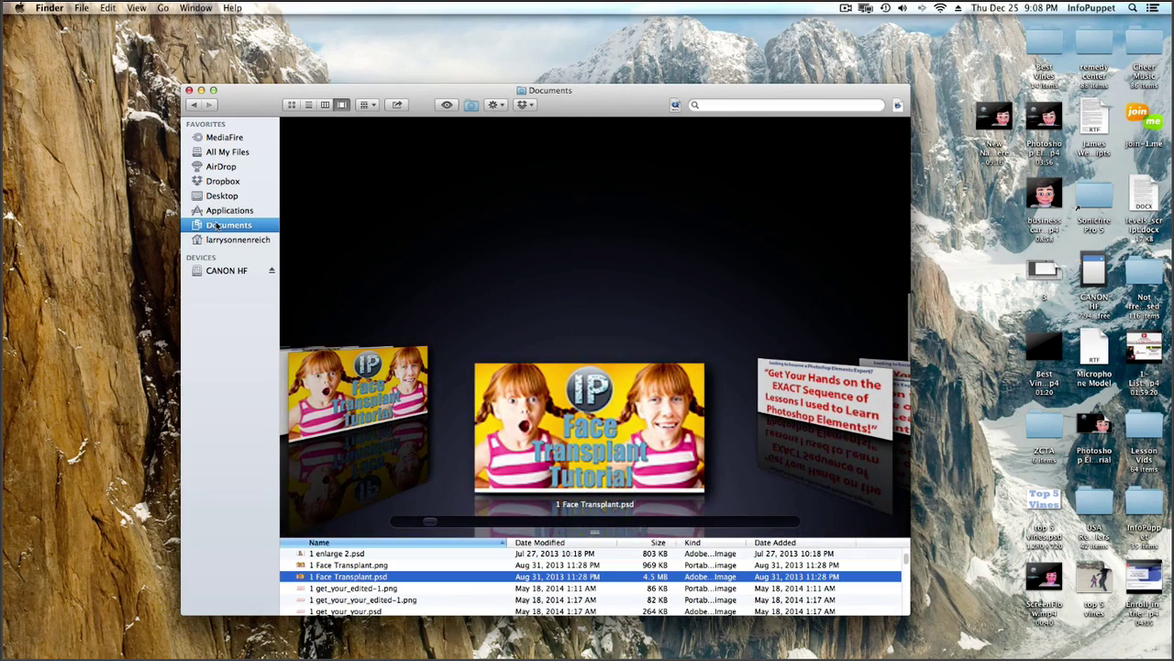
left_click_drag(849, 534, 864, 367)
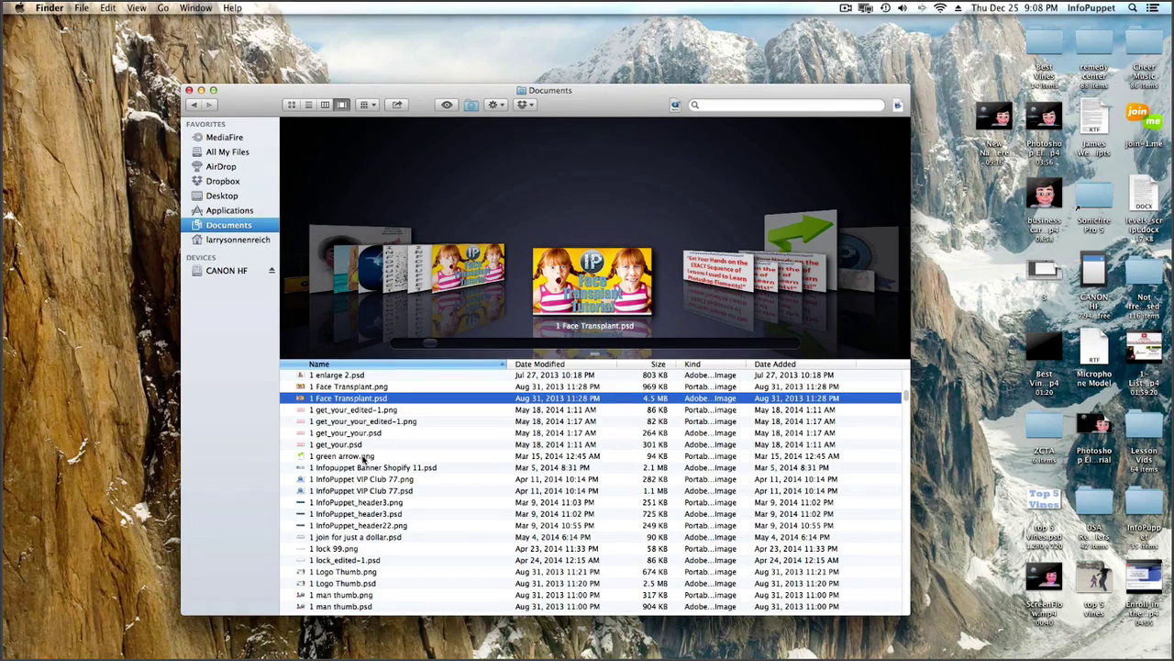
- Flip through the Documents files in Cover Flow, from 1 Face Transplant.psd past 1 green arrow.png to the 1 man thumb files
key("Down")
key("Down")
key("Down")
key("Down")
key("Down")
key("Down")
key("Down")
key("Down")
key("Down")
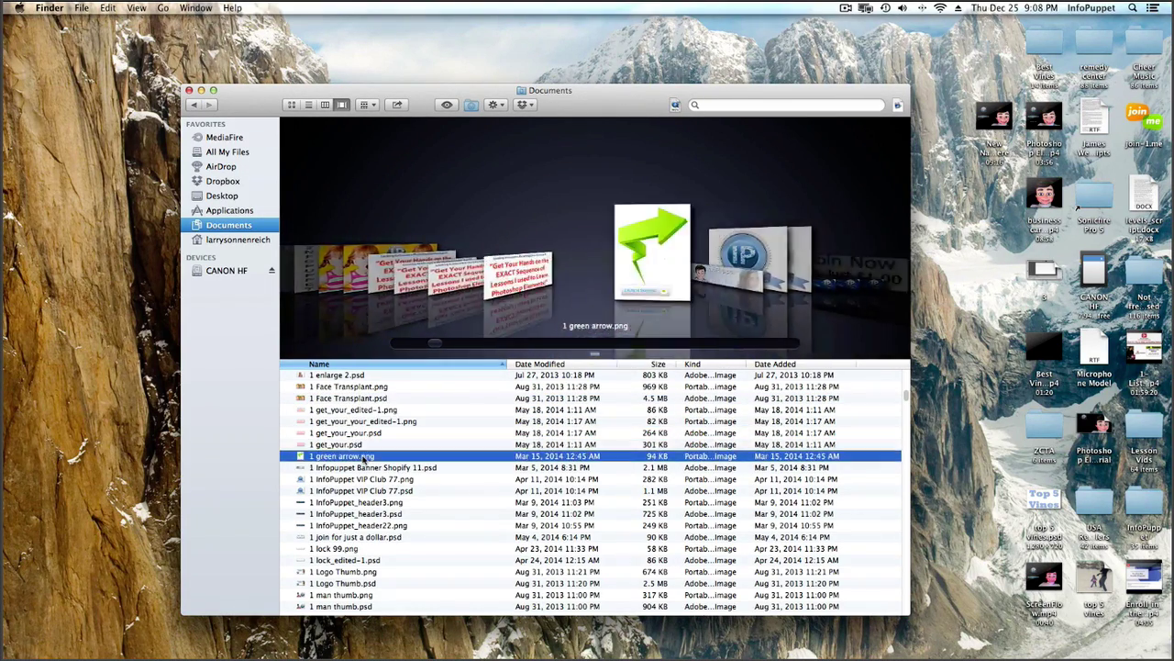
key("Down")
key("Down")
key("Down")
key("Down")
key("Down")
key("Down")
key("Down")
key("Down")
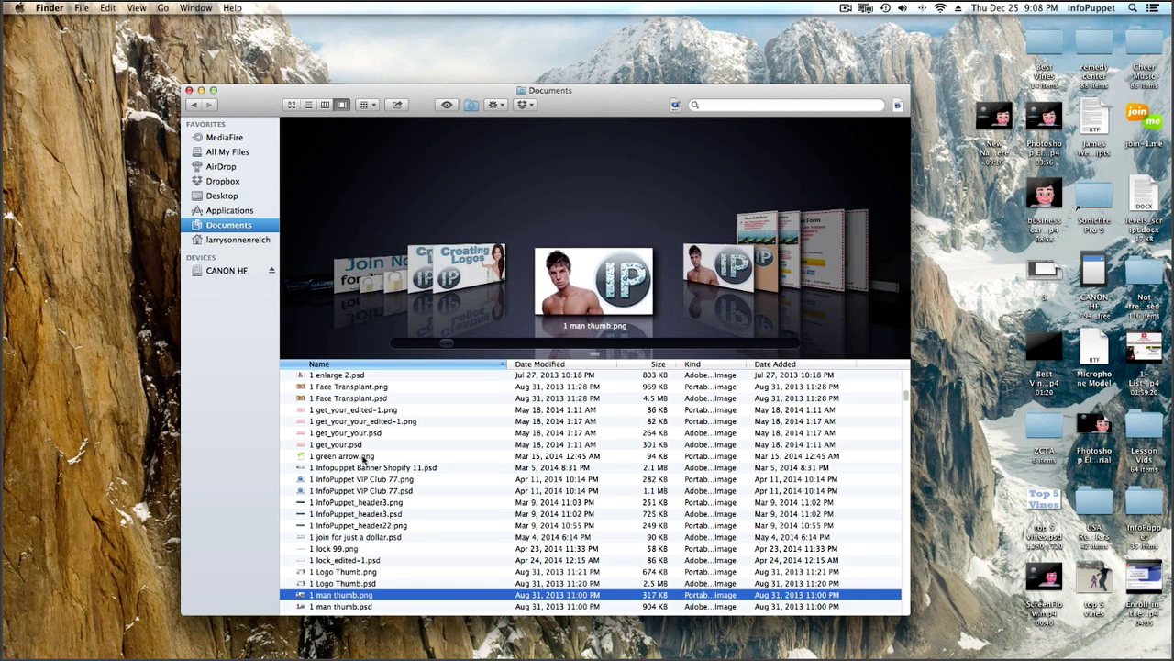
key("Down")
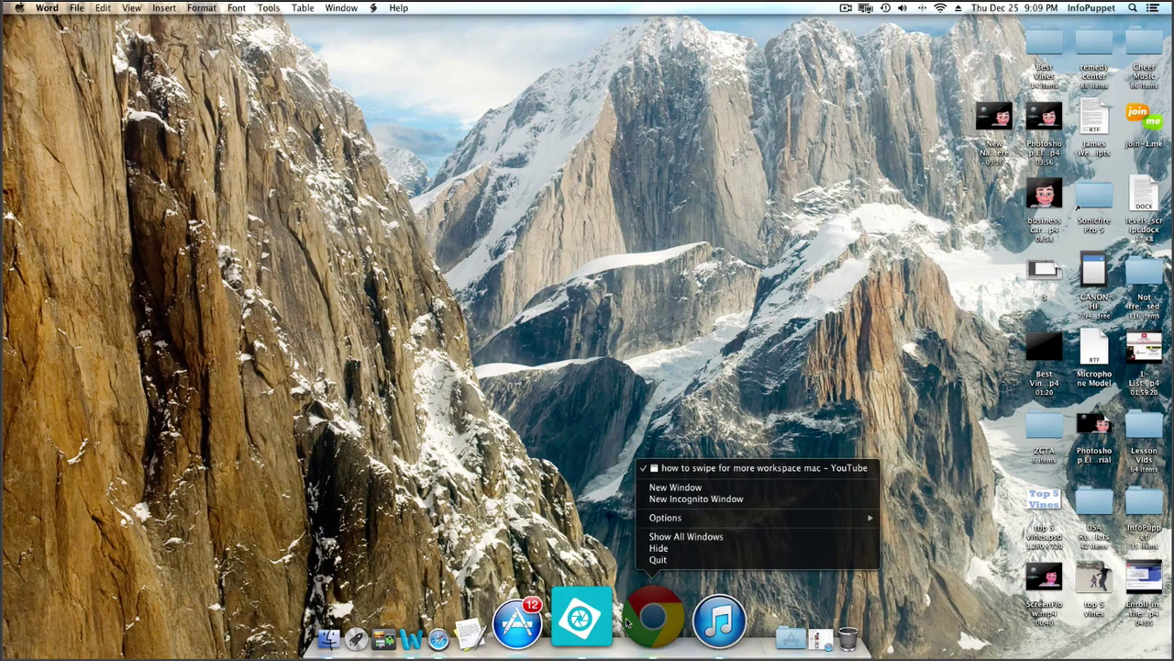
- Switch to Chrome, bring up the minimized New Tab window and widen it
left_click(656, 495)
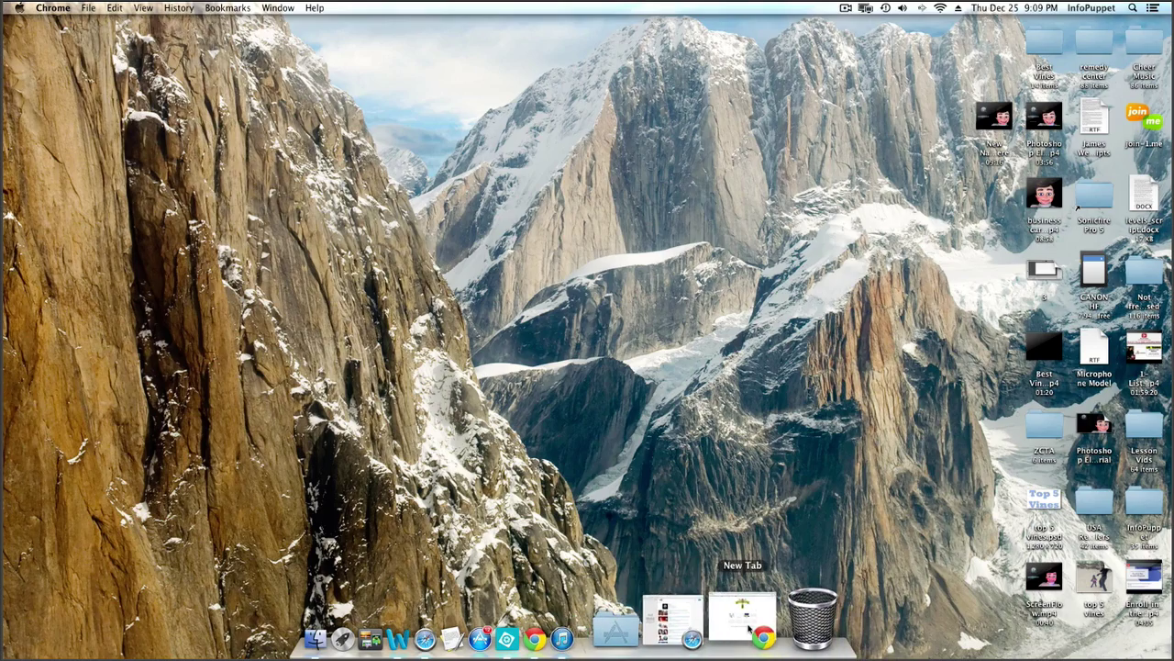
left_click(748, 627)
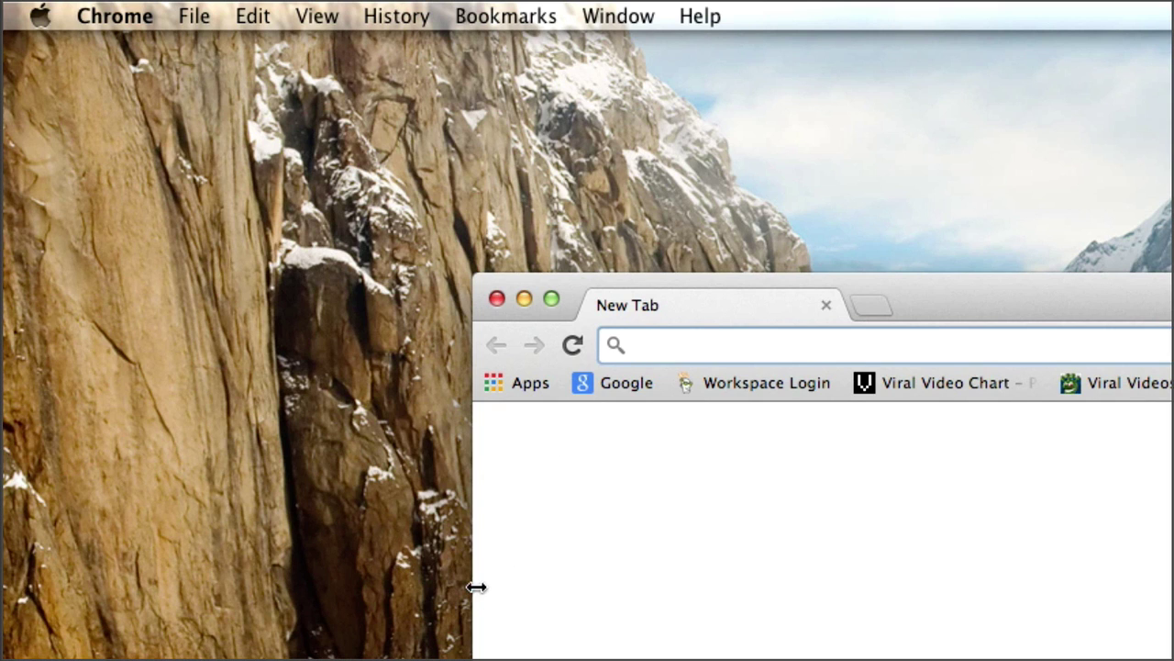
left_click_drag(472, 587, 279, 611)
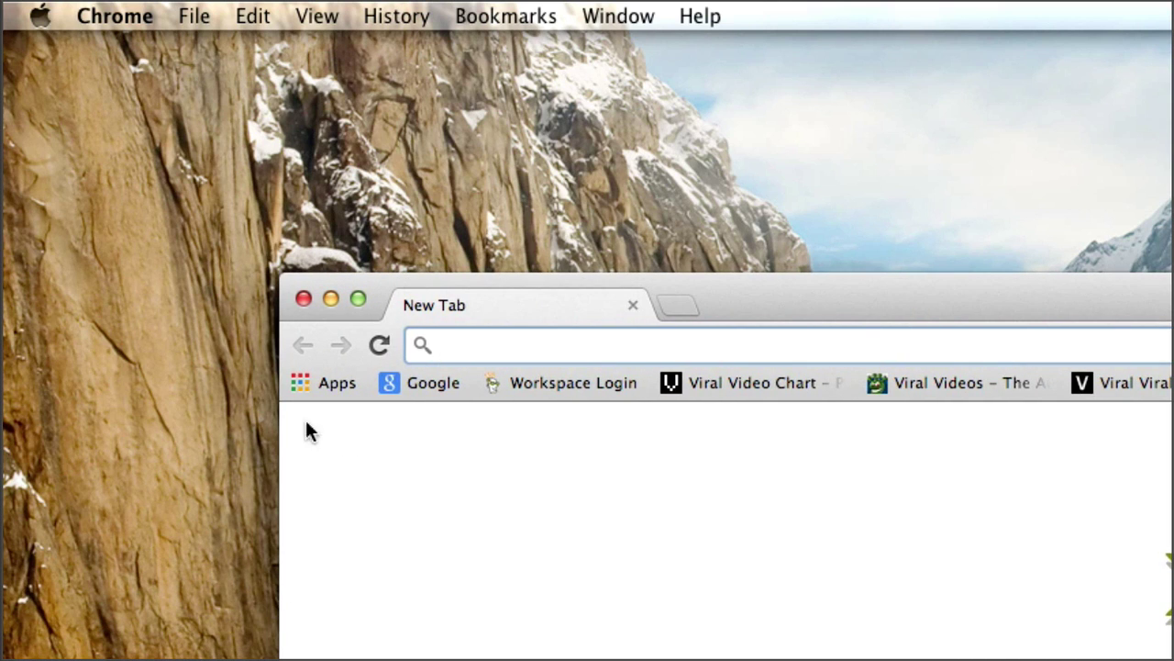
- Toggle the New Tab window repeatedly between its zoomed and original size
left_click(358, 298)
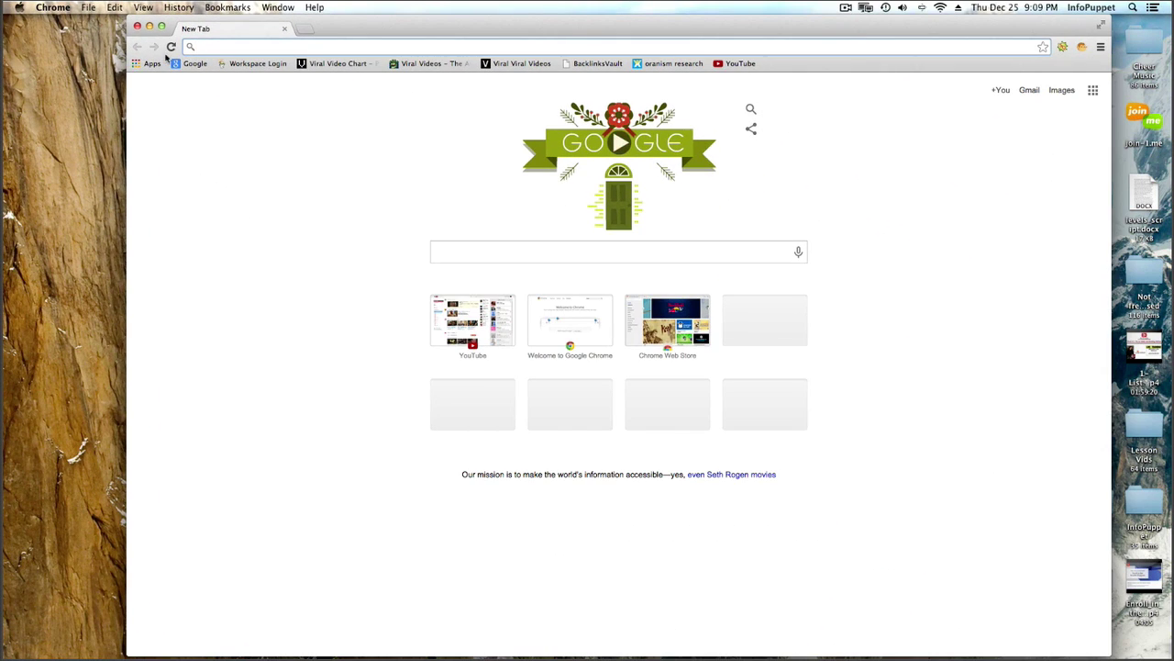
left_click(161, 26)
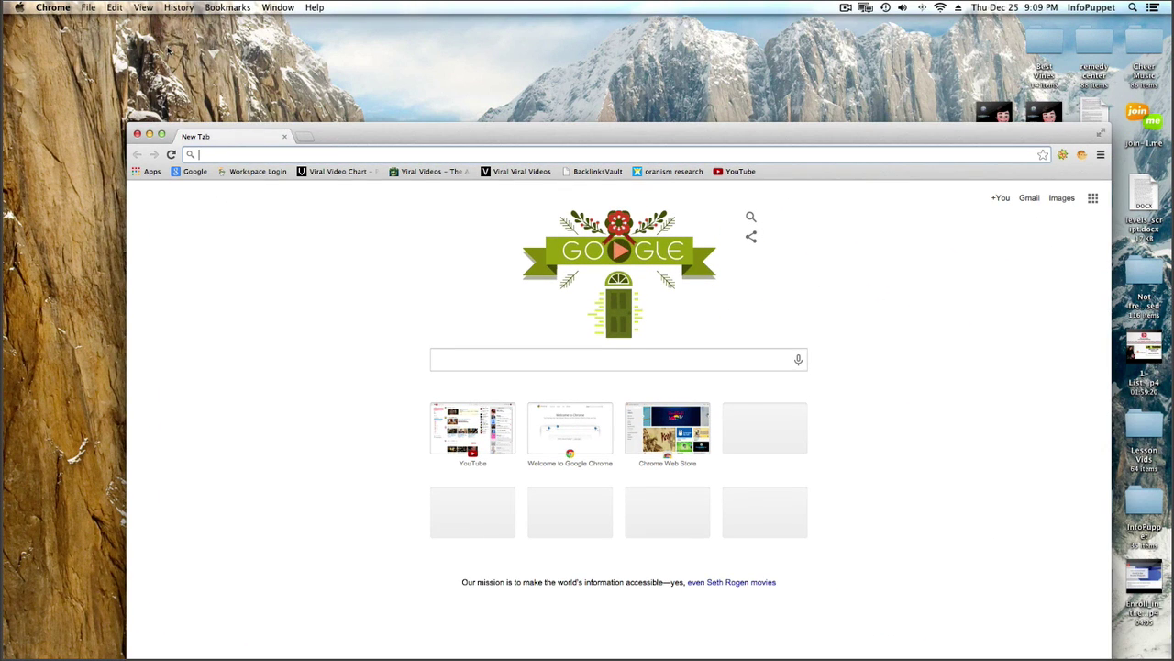
left_click(161, 134)
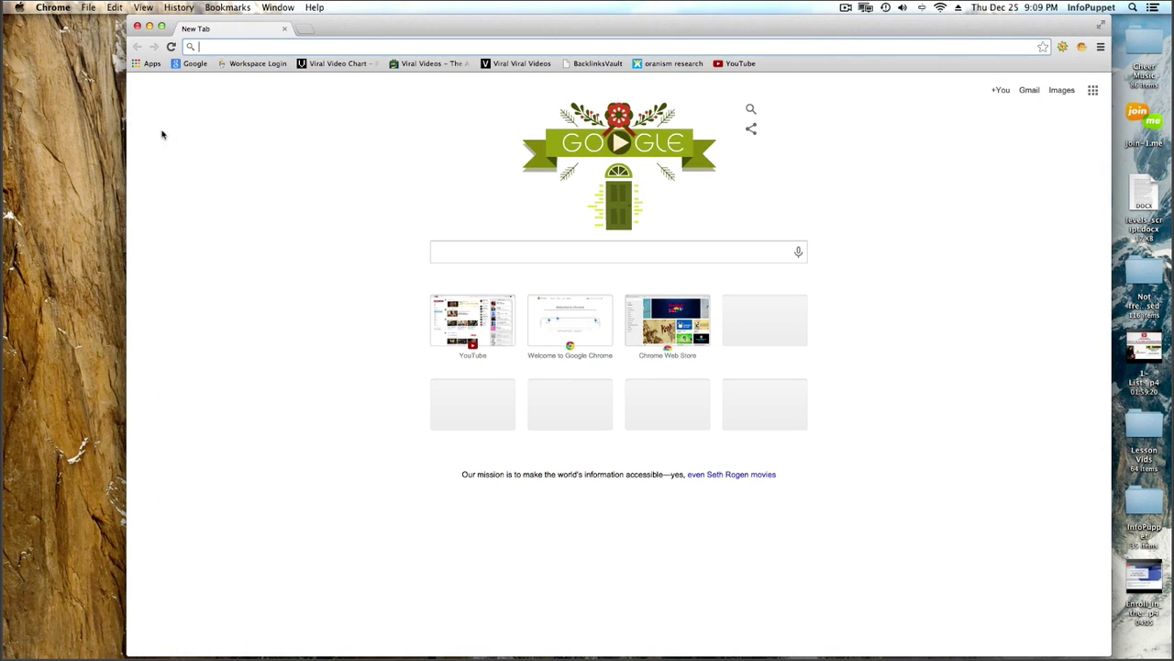
left_click(161, 26)
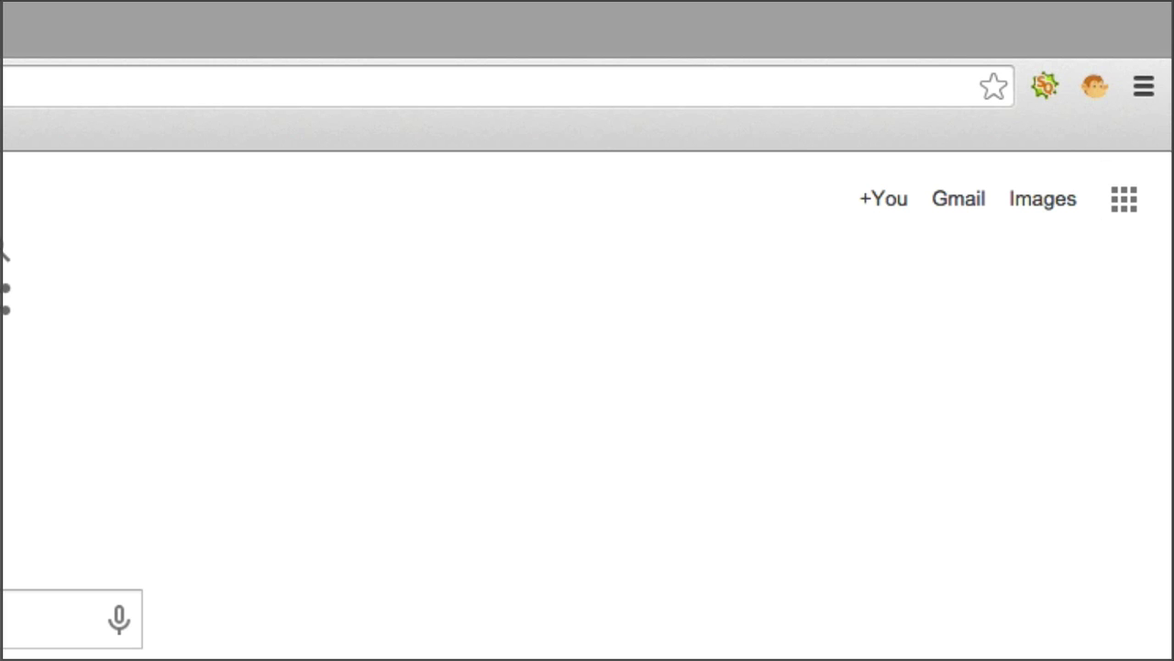
mouse_move(1165, 27)
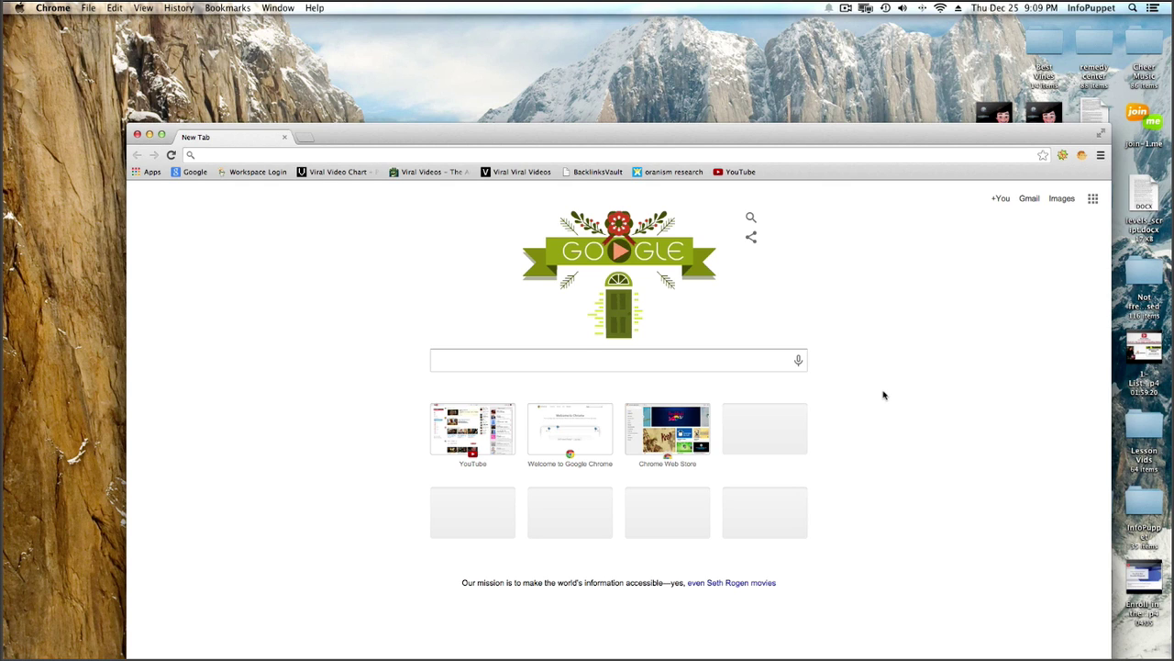
- Remove Desktop 3 and Desktop 2 in Mission Control and return to the remaining desktop
key("F3")
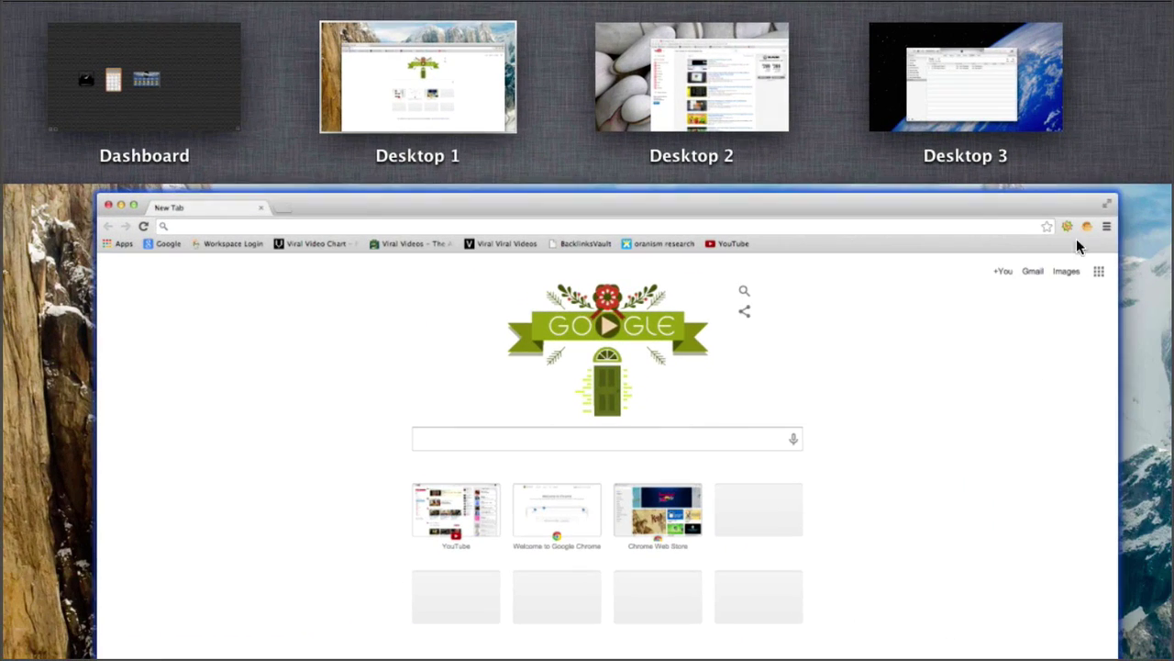
mouse_move(915, 71)
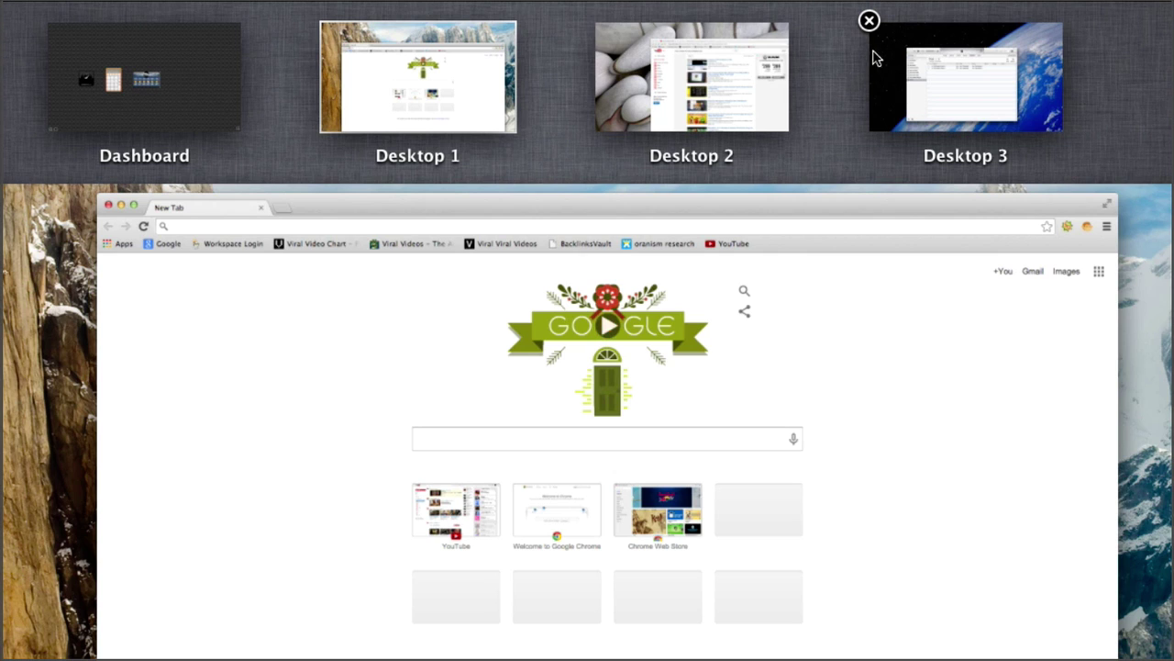
left_click(869, 20)
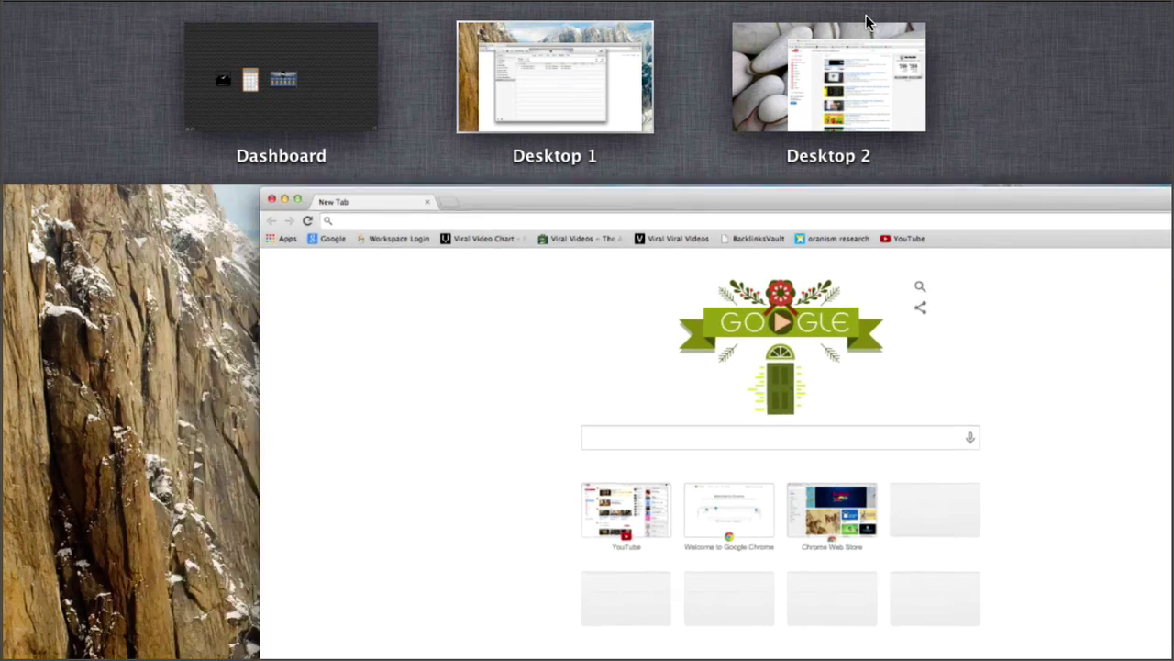
left_click(732, 20)
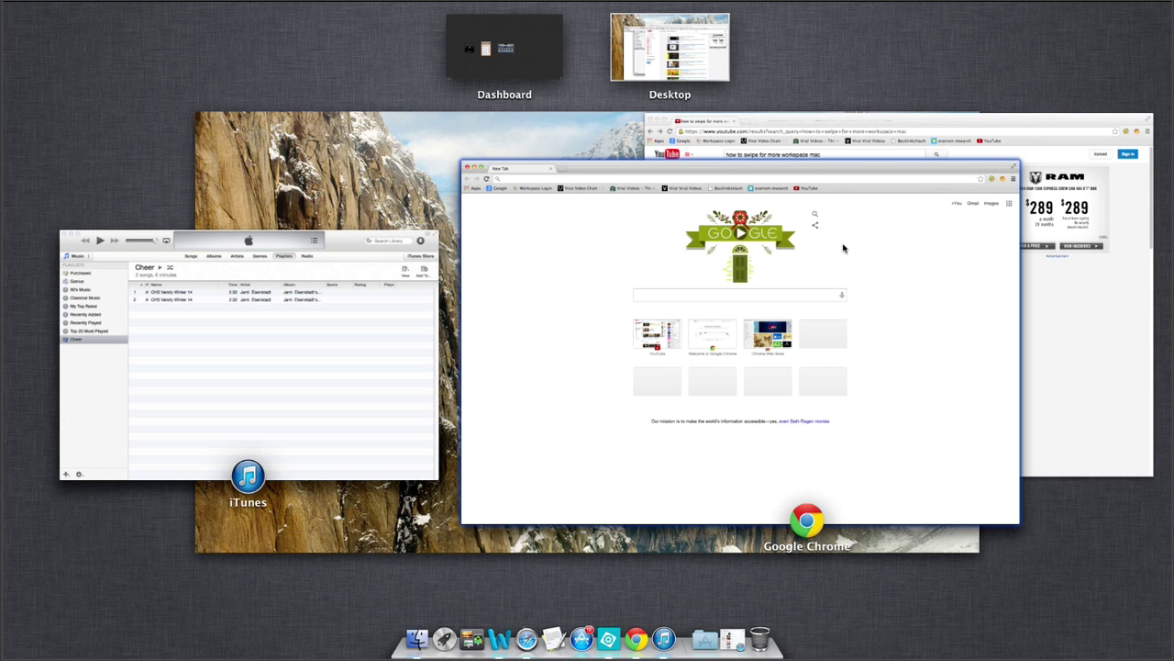
left_click(651, 75)
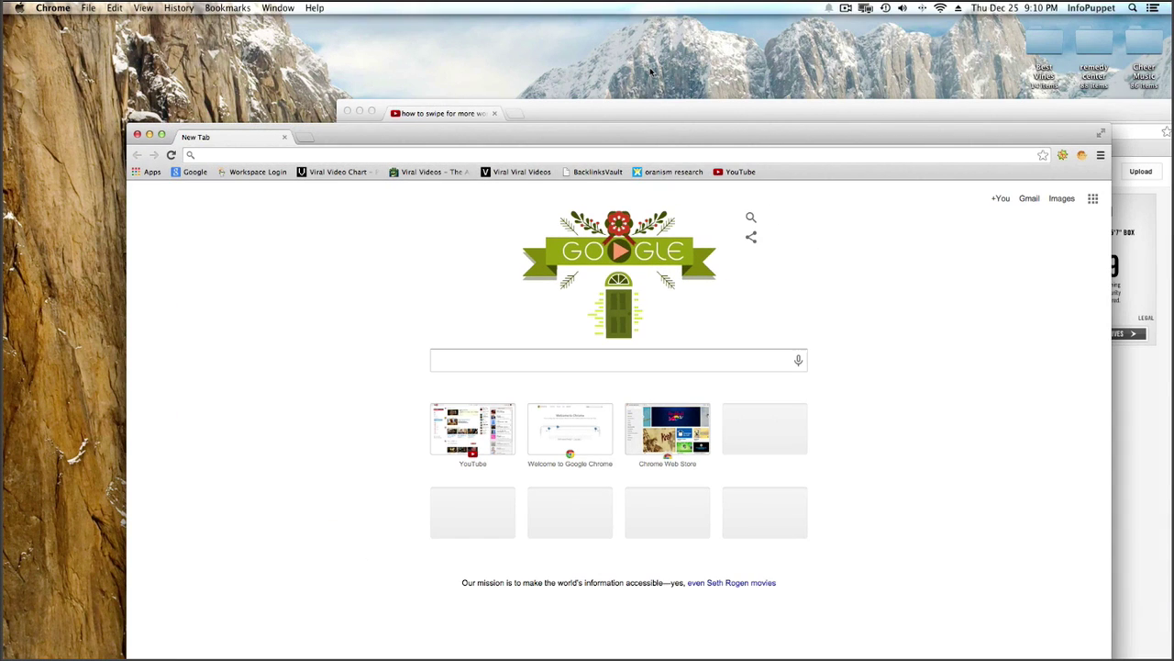
- Close the New Tab and iTunes windows and minimize the YouTube window to clear the desktop
left_click(137, 134)
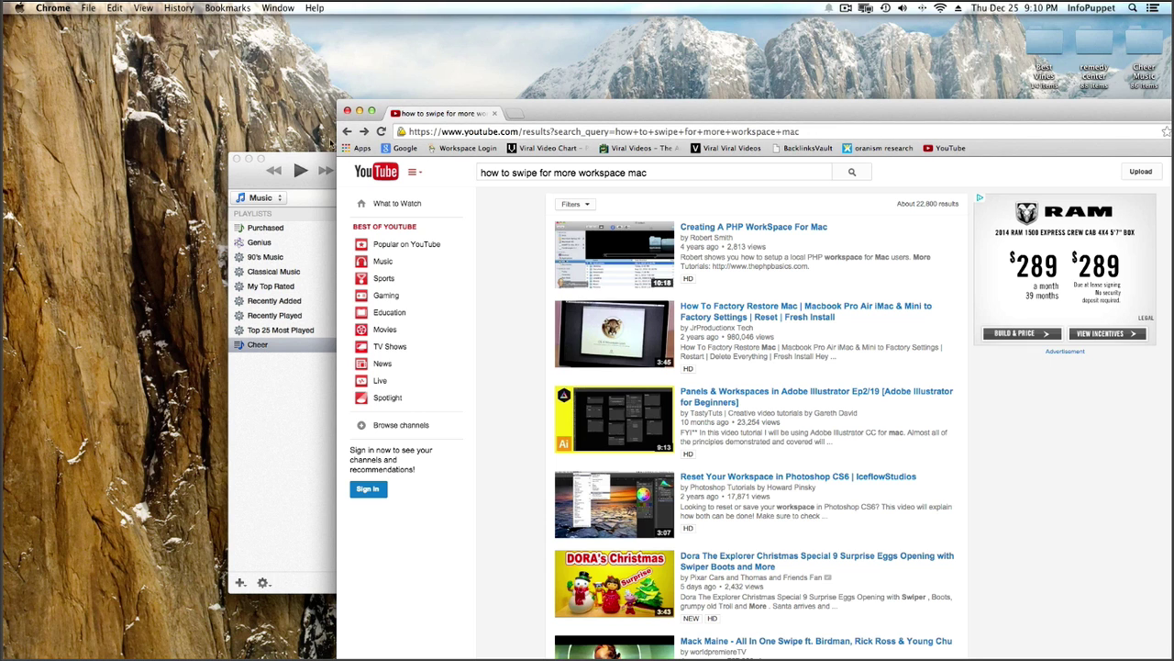
left_click(278, 159)
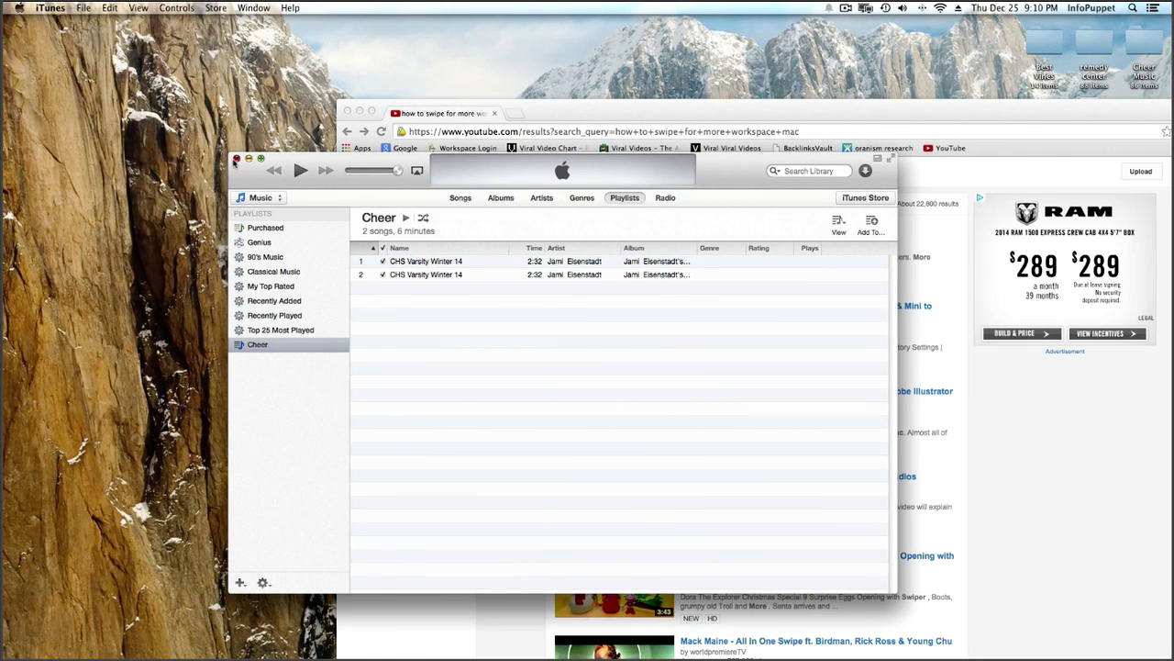
left_click(235, 158)
left_click(359, 111)
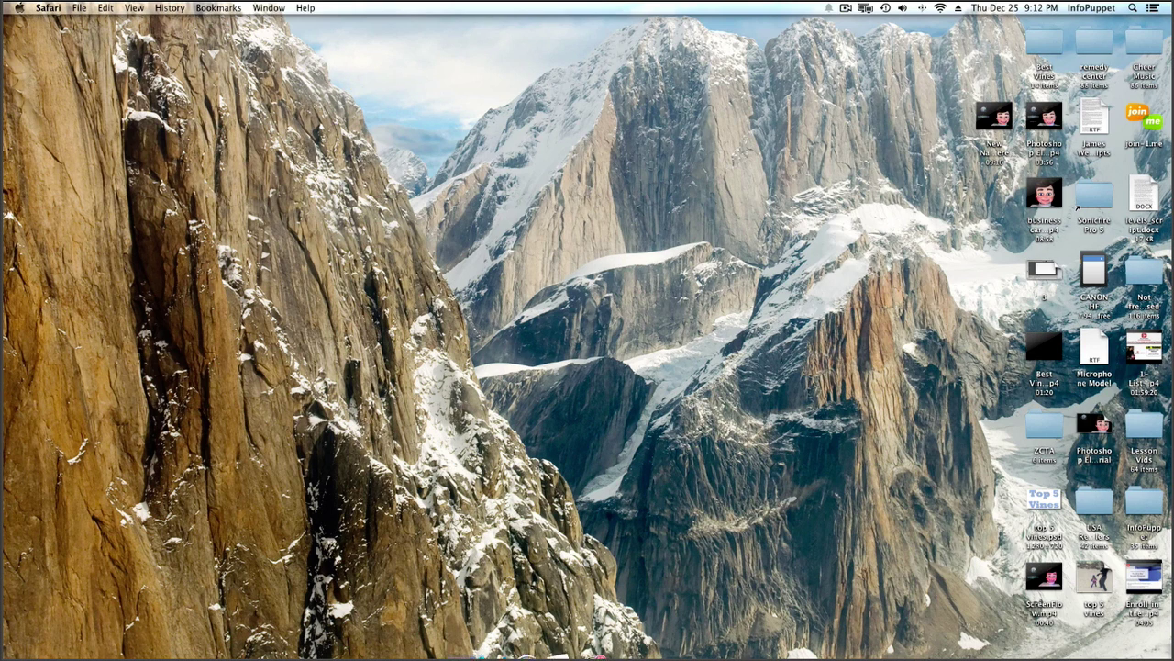
- Open a new Safari window and go to the Google page from Top Sites
right_click(530, 617)
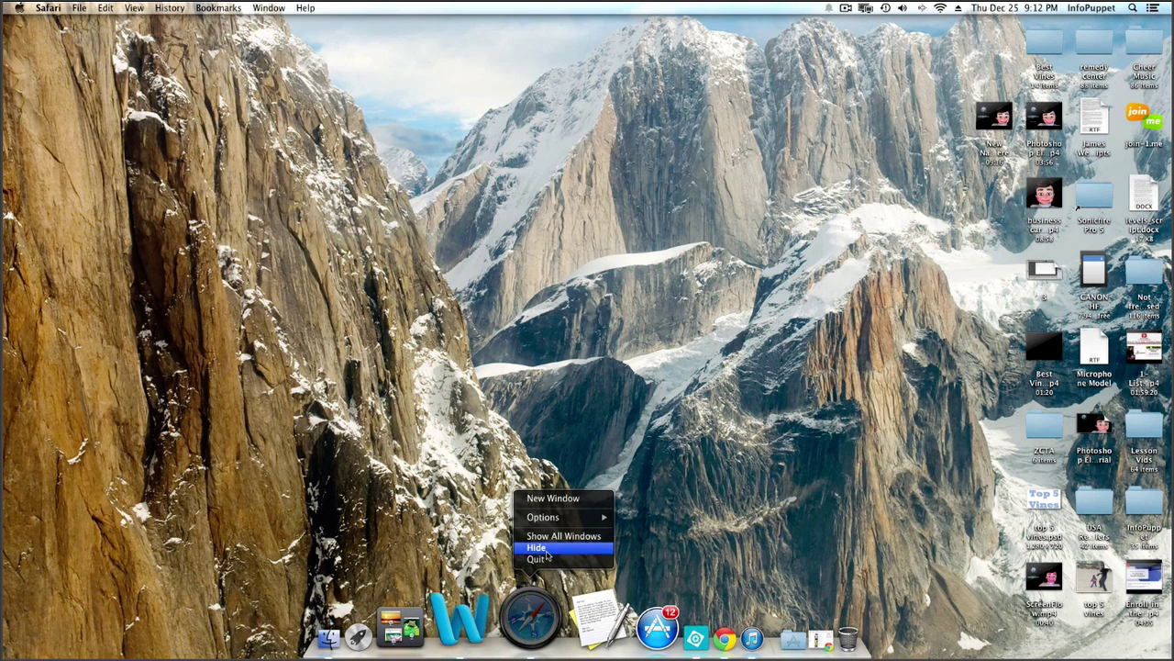
left_click(558, 498)
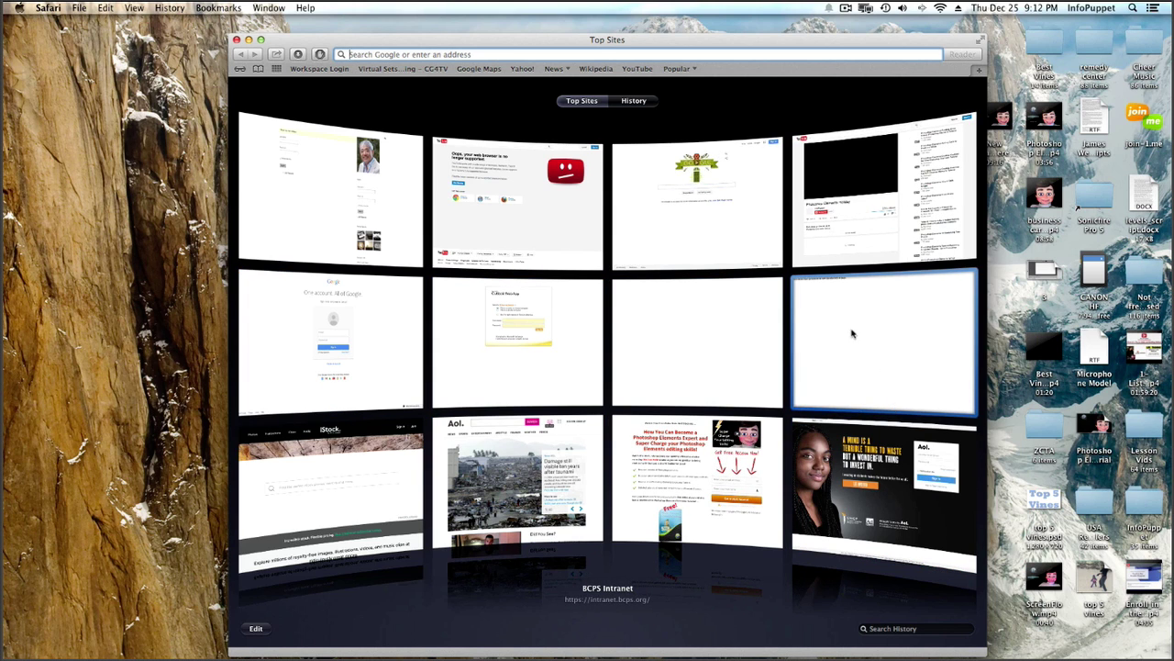
left_click(717, 229)
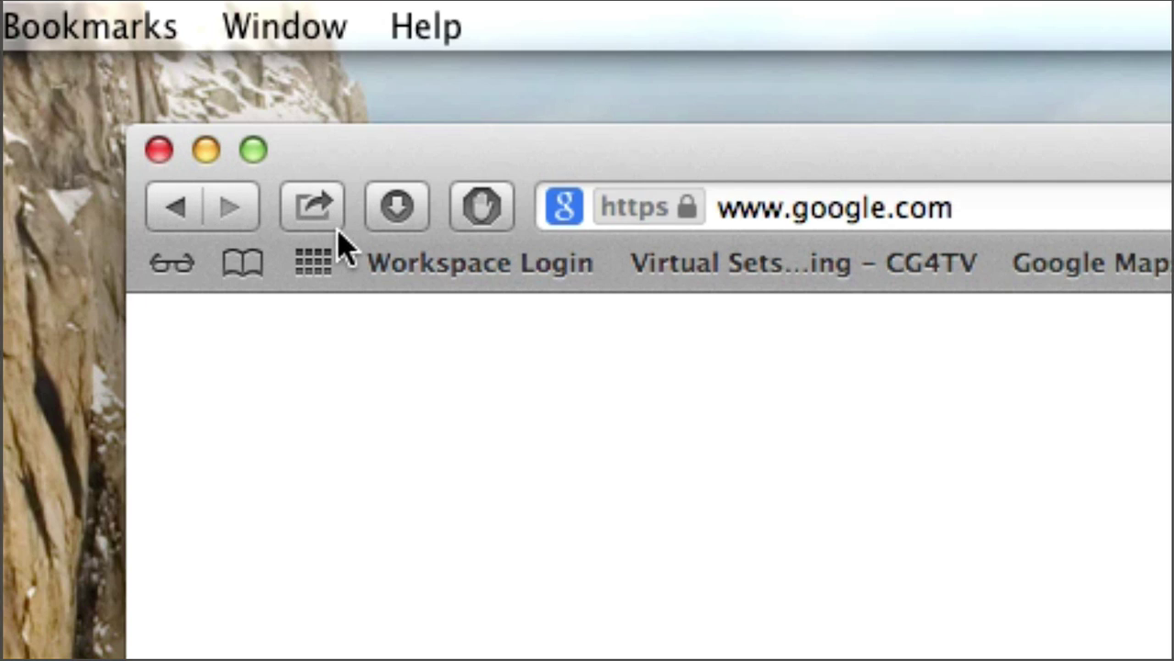
- Switch between Safari's Top Sites and the Google page, and check the downloads list
left_click(315, 261)
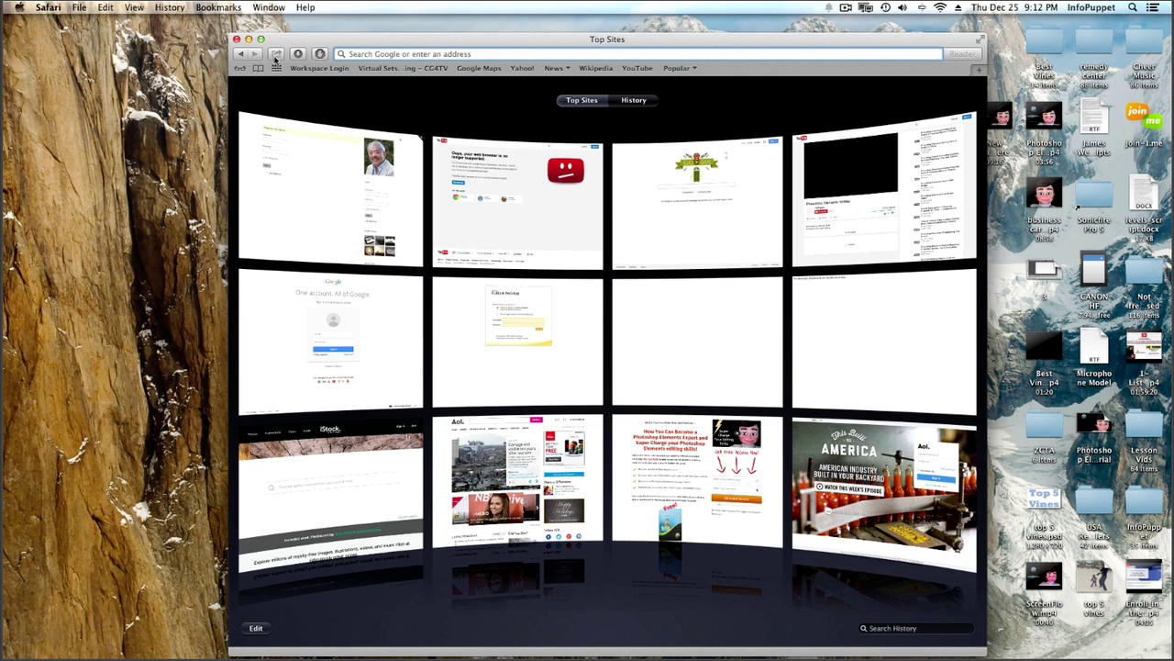
left_click(697, 197)
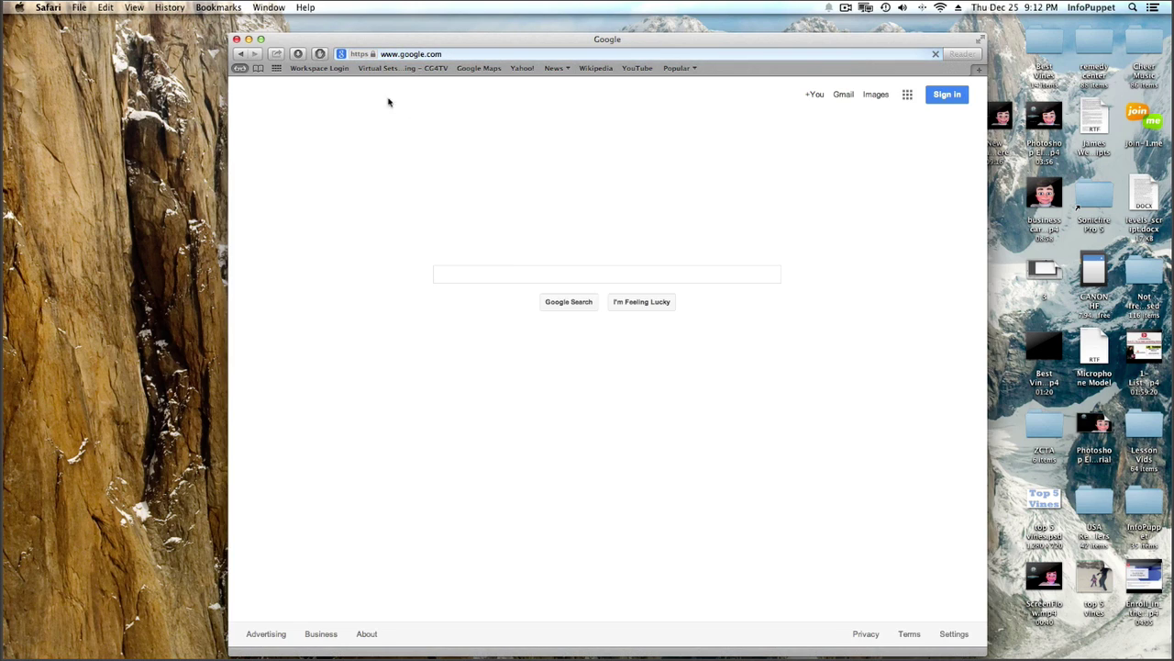
left_click(277, 69)
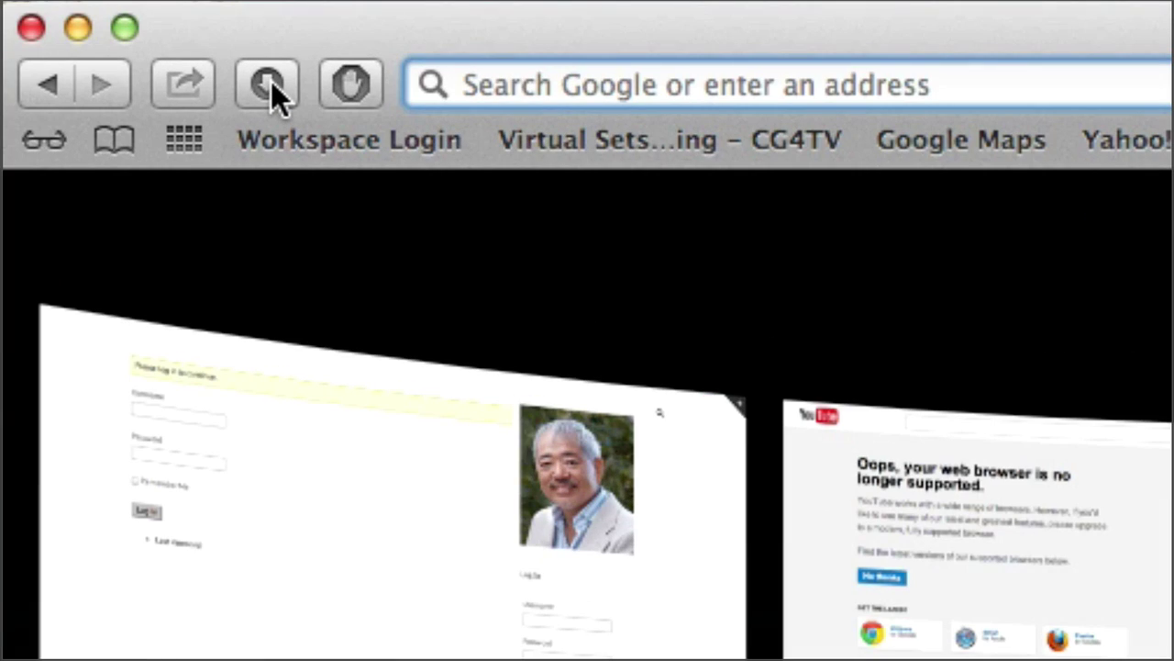
left_click(270, 81)
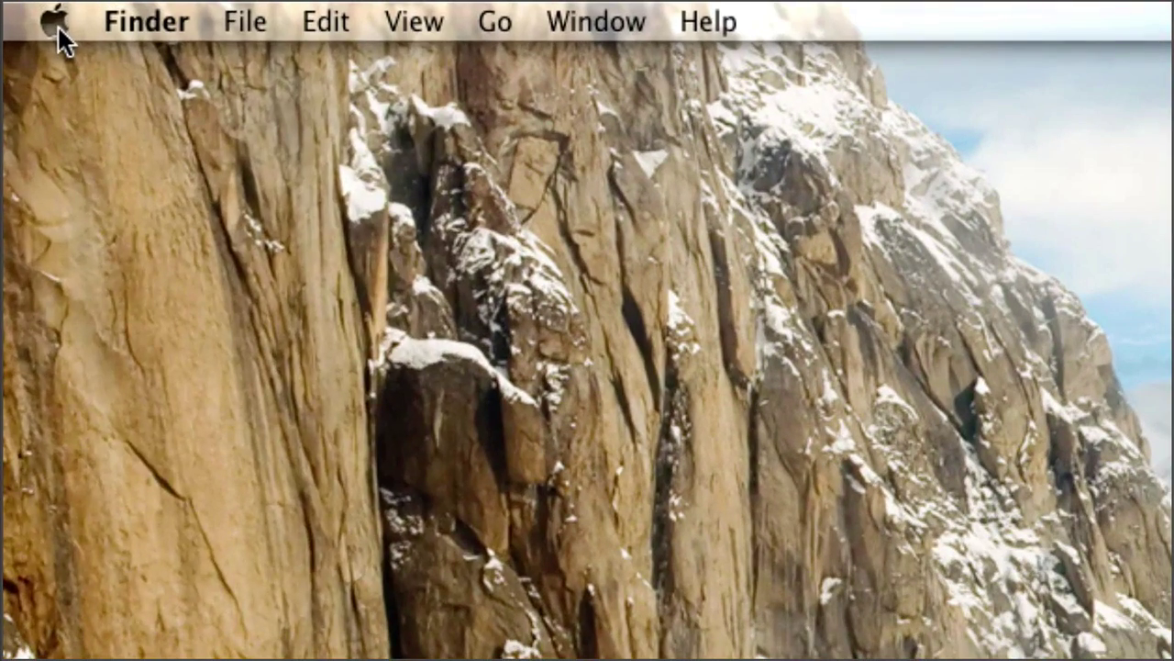
- Turn Dock hiding off and position the Dock on the left of the screen
left_click(19, 8)
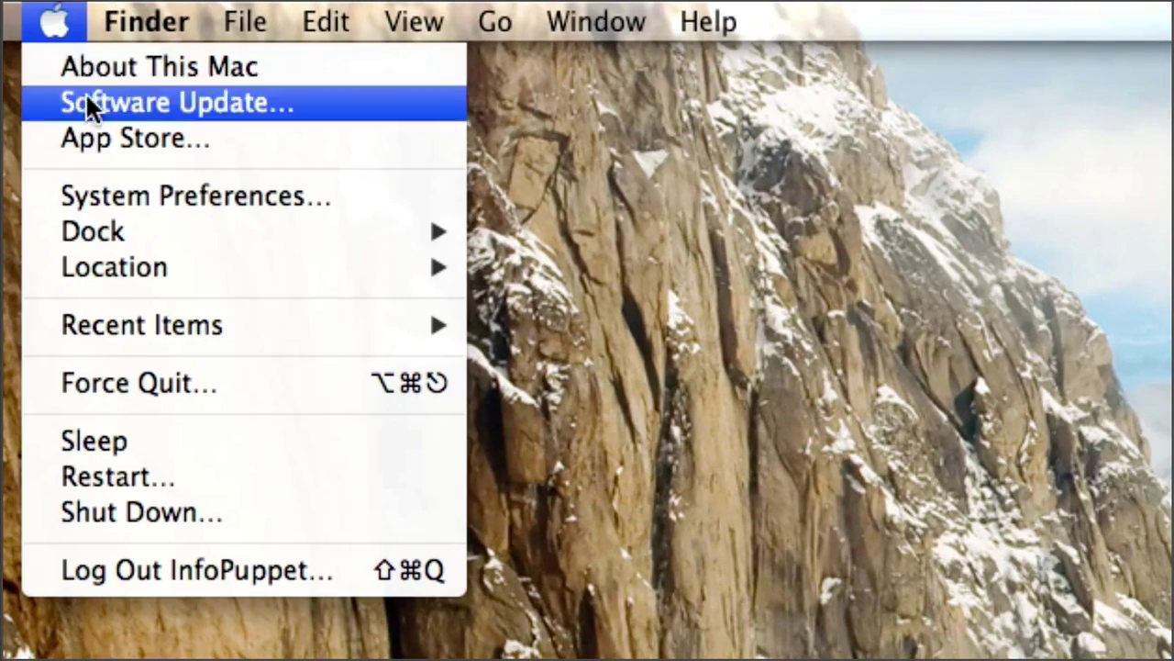
mouse_move(105, 229)
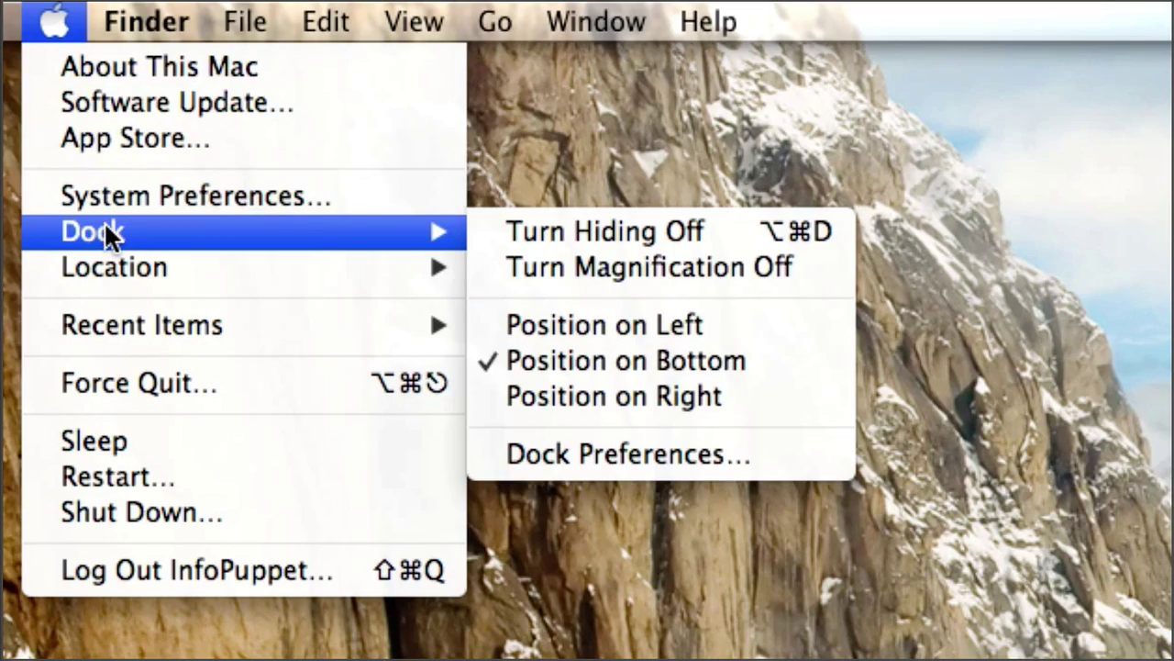
left_click(534, 231)
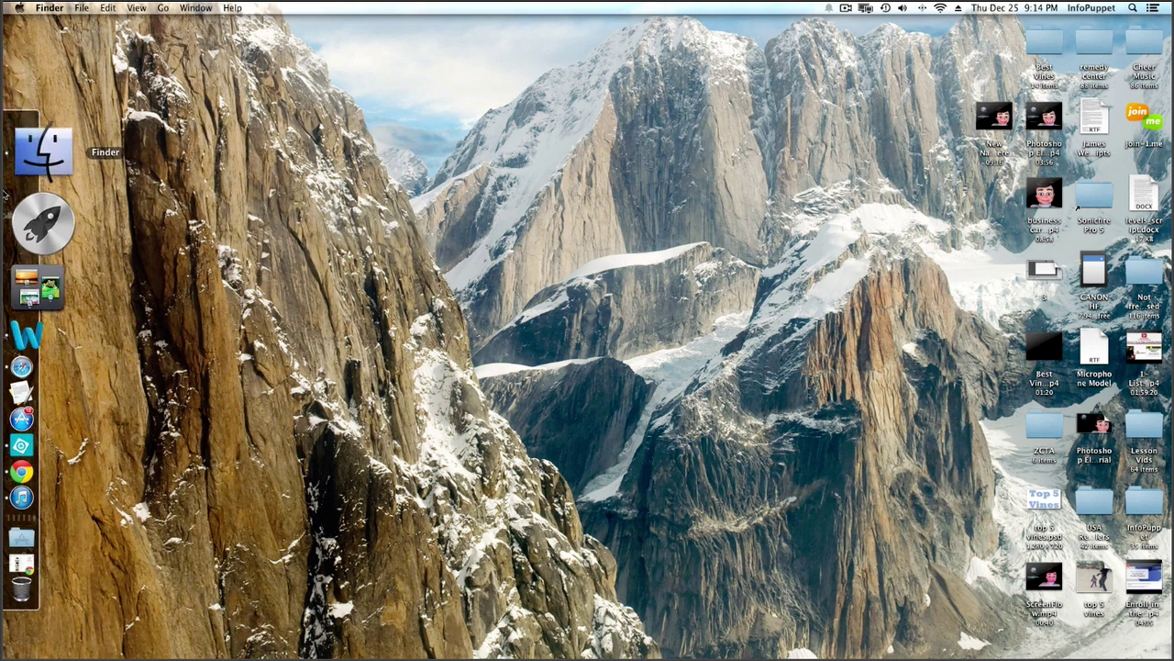
- Position the Dock on the right of the screen, and return it to the bottom
left_click(20, 8)
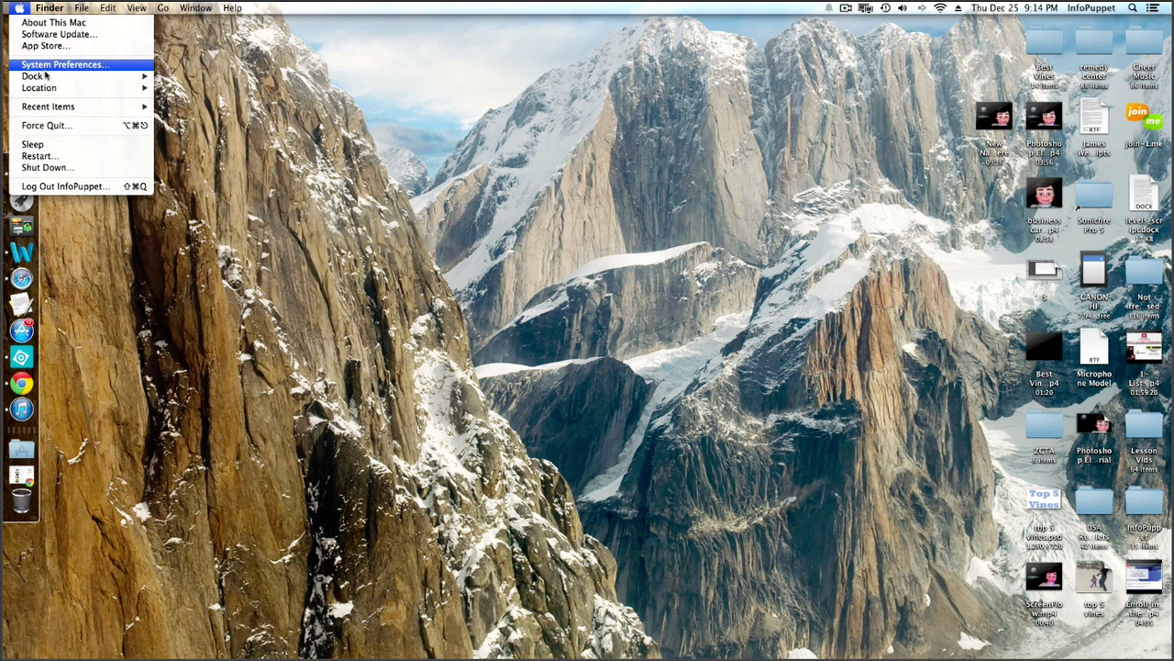
mouse_move(129, 76)
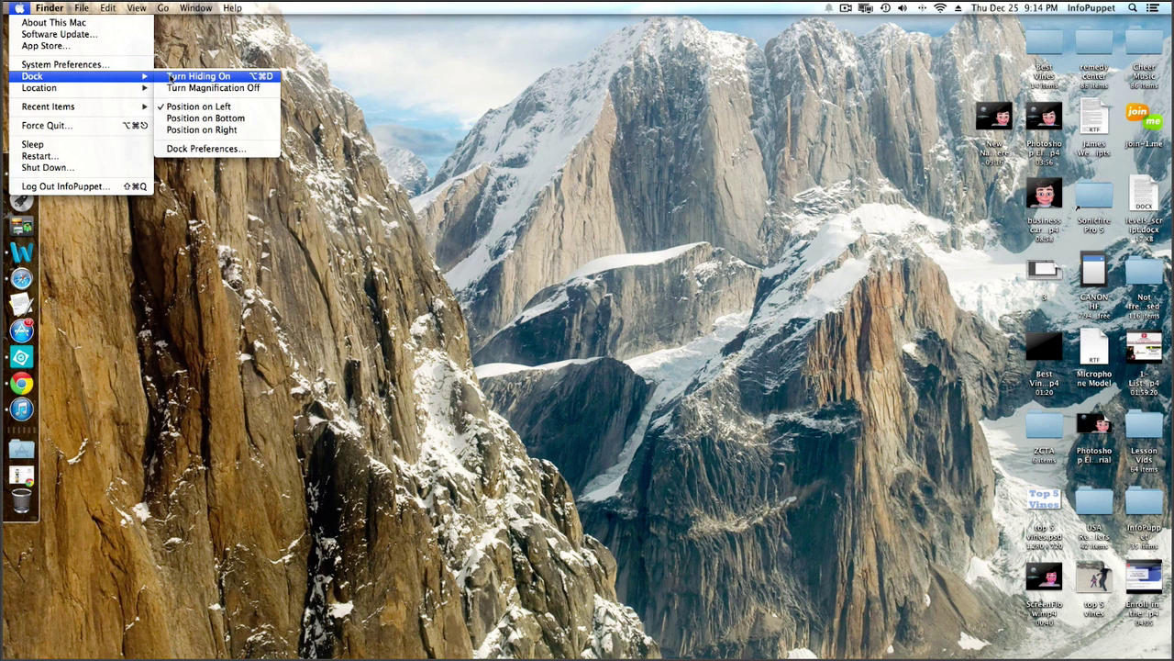
left_click(179, 131)
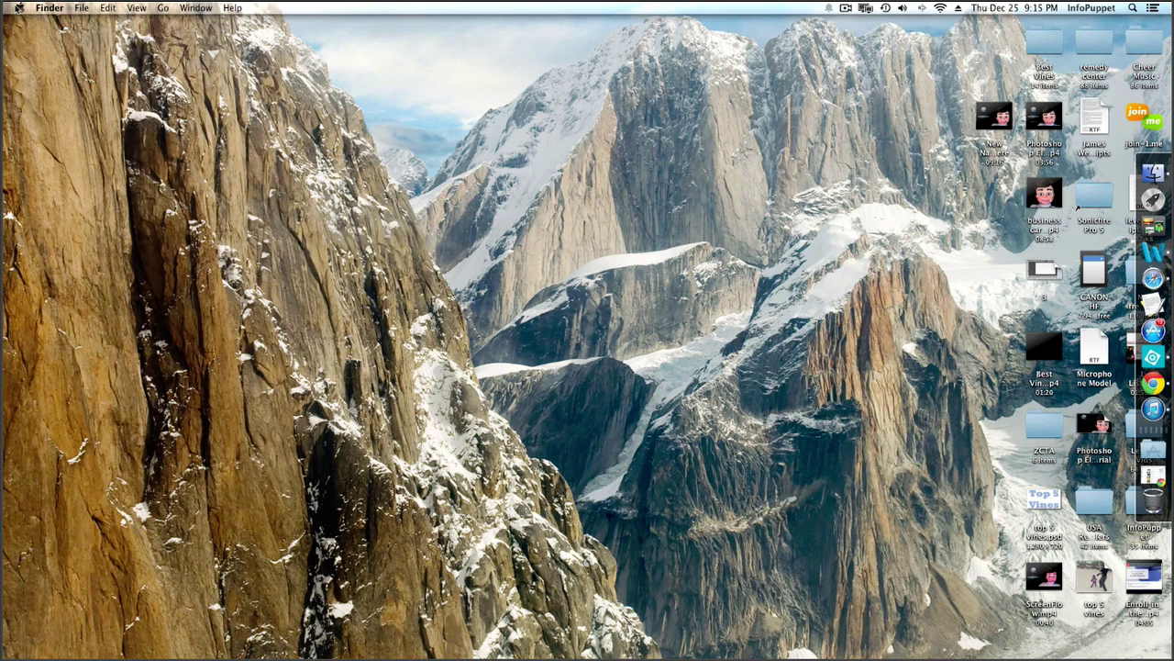
left_click(19, 8)
mouse_move(44, 77)
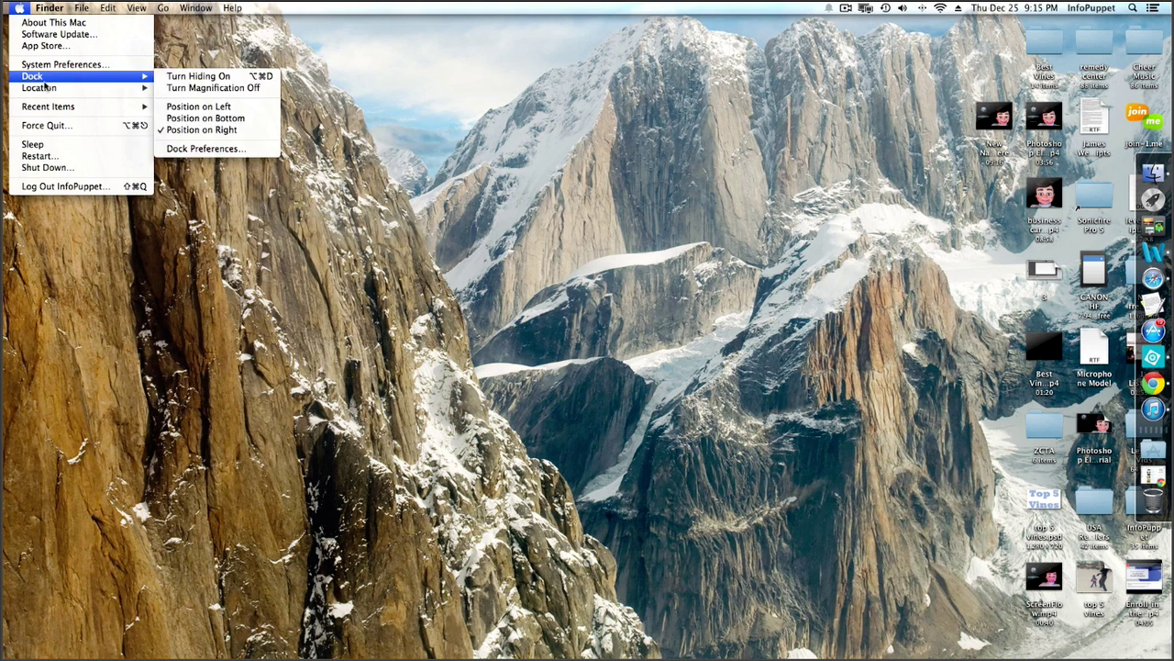
left_click(211, 118)
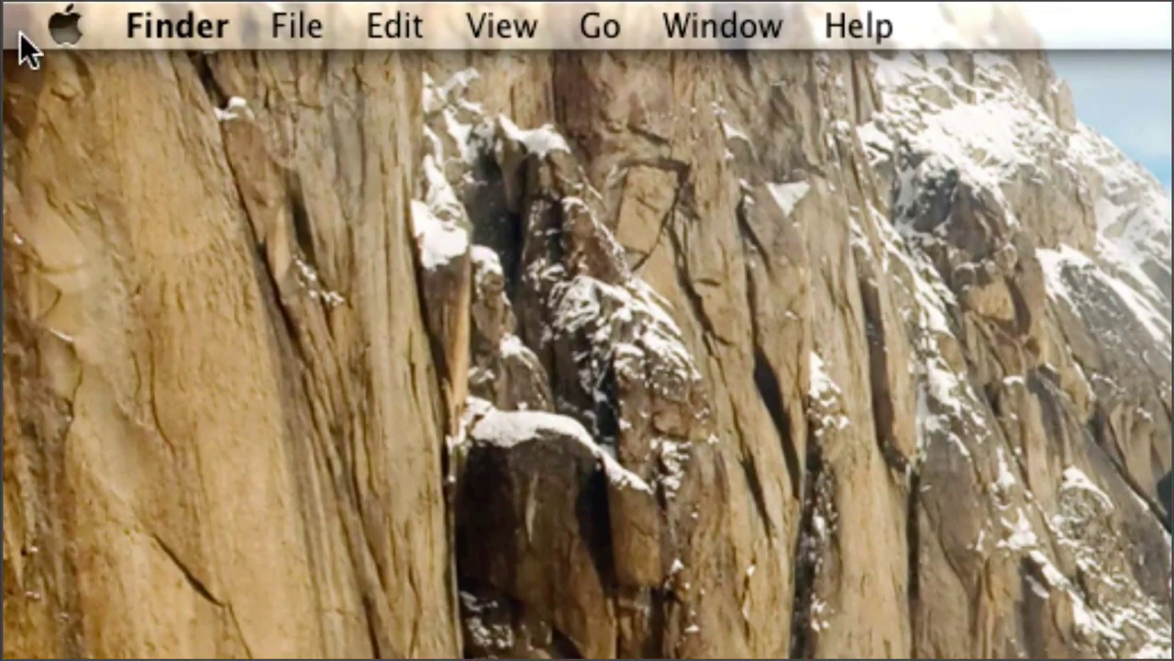
- Open the Dock preferences, slightly enlarge the Dock and adjust its magnification amount
left_click(64, 28)
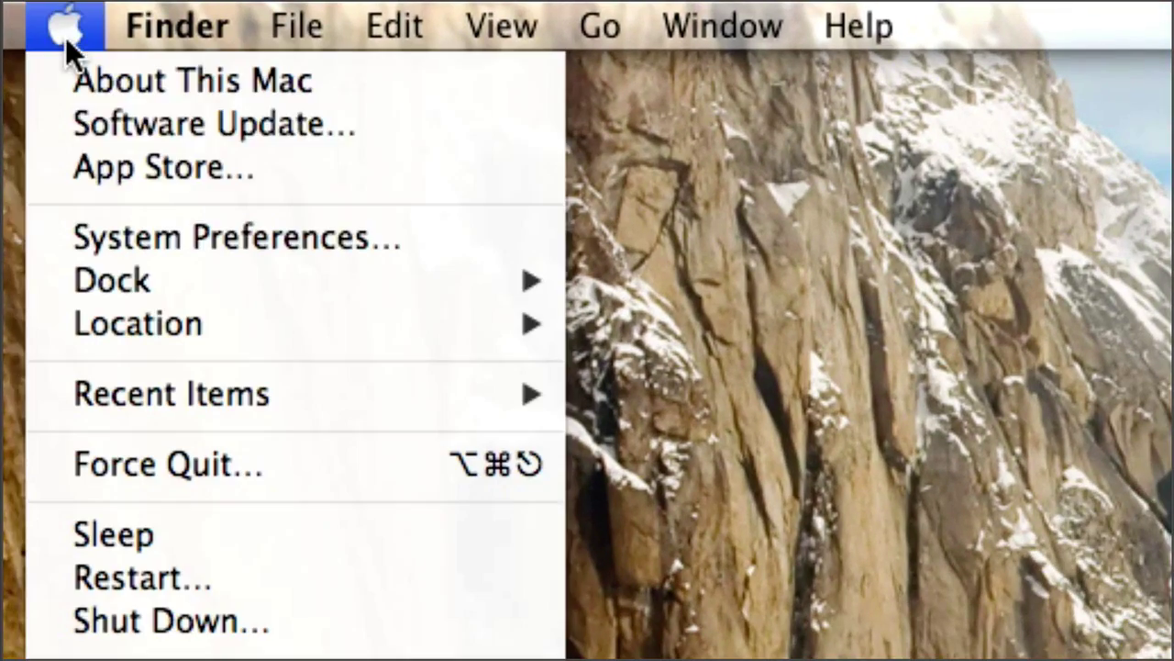
mouse_move(312, 281)
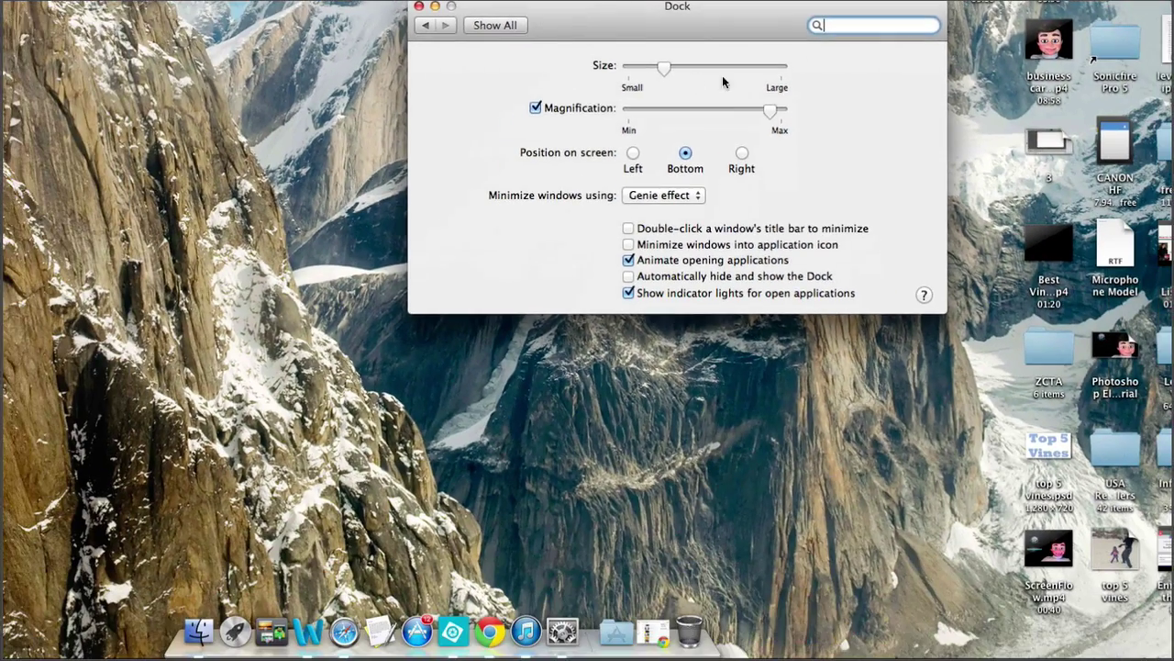
mouse_move(665, 73)
left_mouse_down()
mouse_move(721, 85)
mouse_move(664, 70)
mouse_move(676, 73)
left_mouse_up()
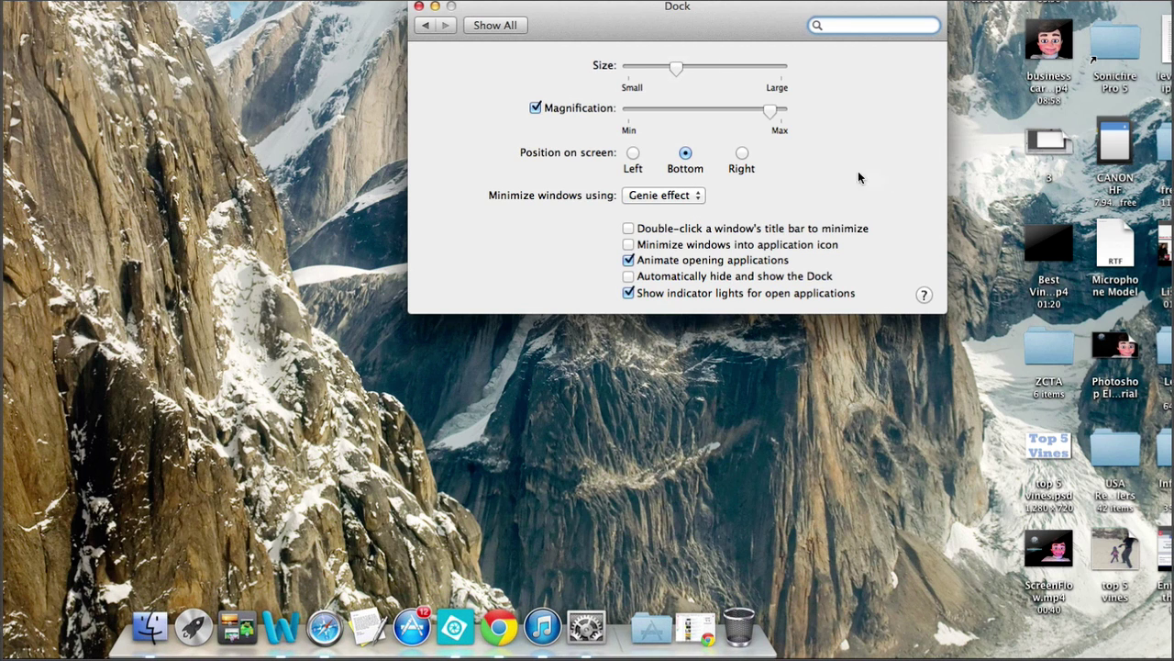
mouse_move(779, 122)
left_mouse_down()
mouse_move(687, 121)
mouse_move(775, 129)
left_mouse_up()
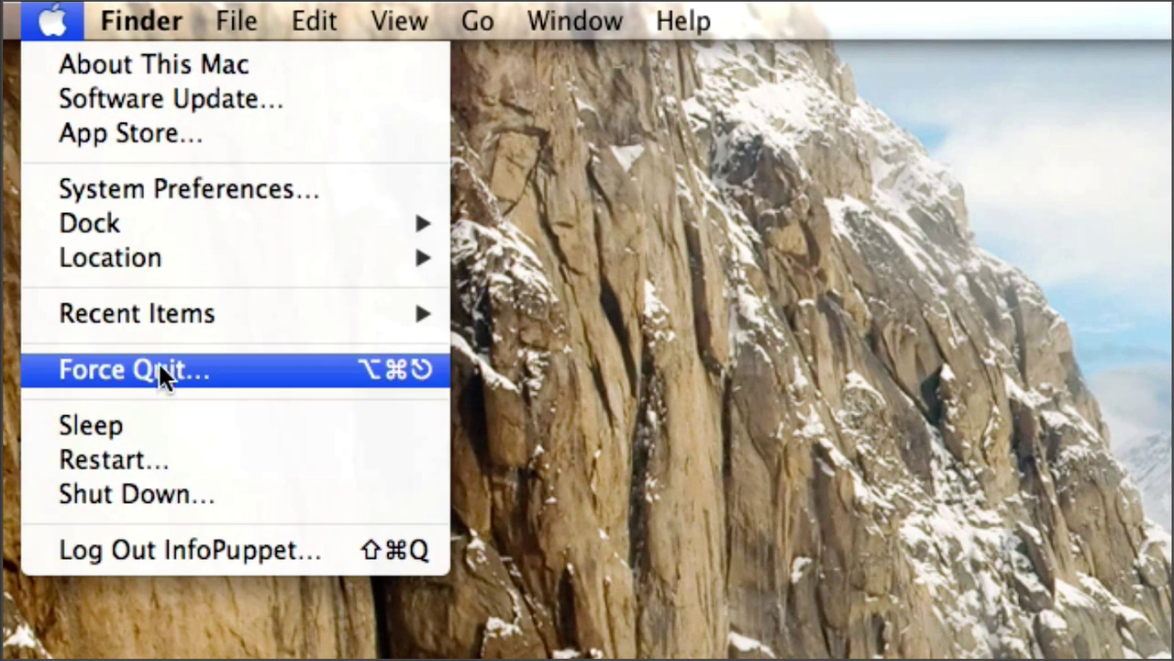
- Look through the commands in the Apple, Finder, File and Edit menus without choosing any
mouse_move(162, 307)
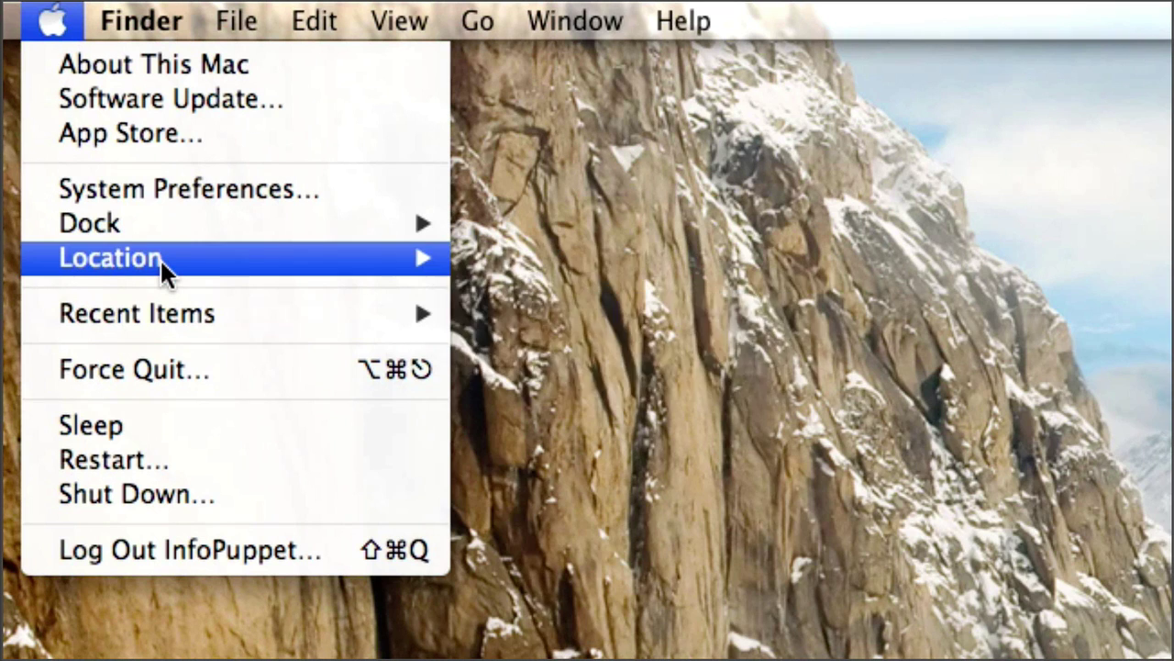
mouse_move(160, 258)
mouse_move(133, 11)
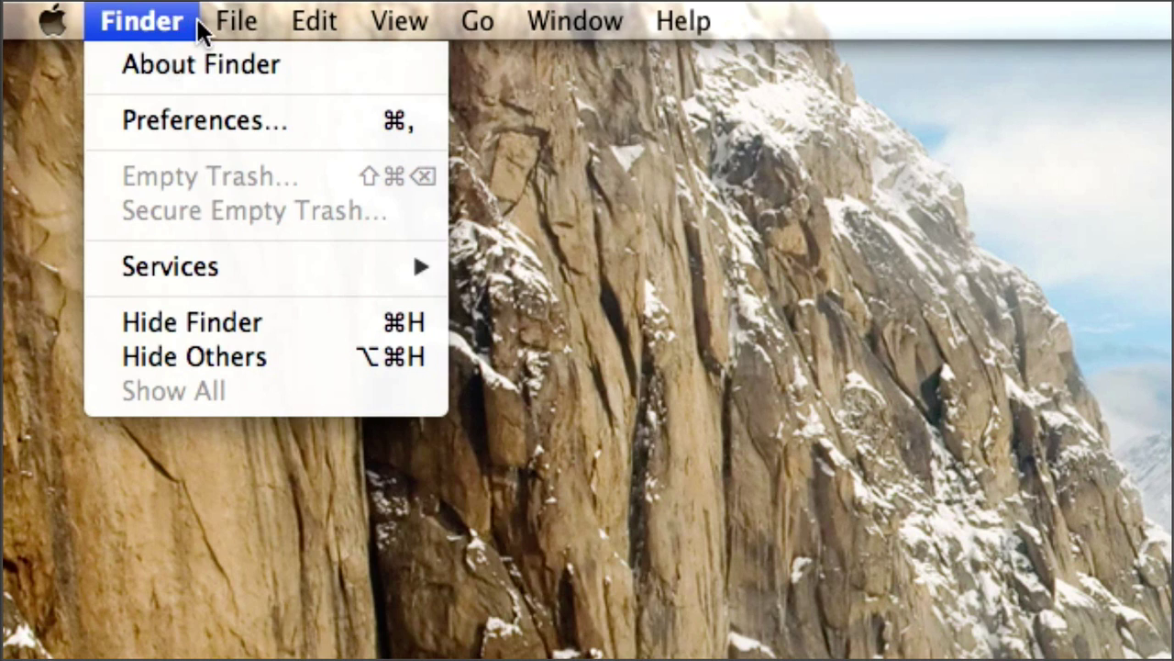
mouse_move(220, 23)
mouse_move(312, 27)
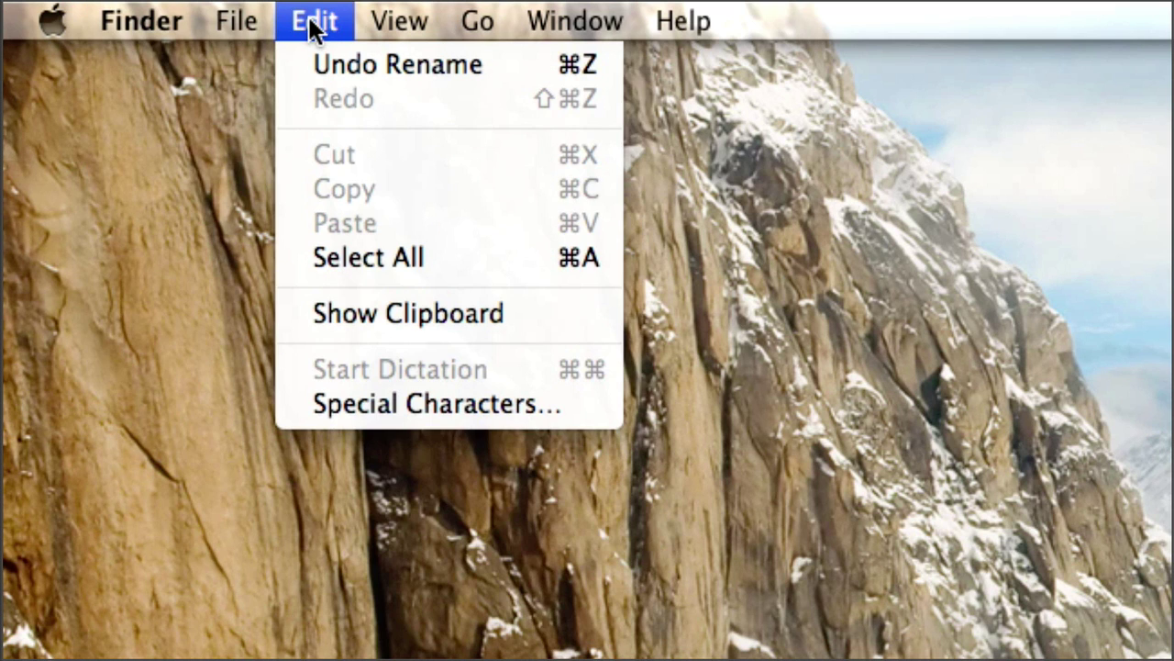
left_click(928, 220)
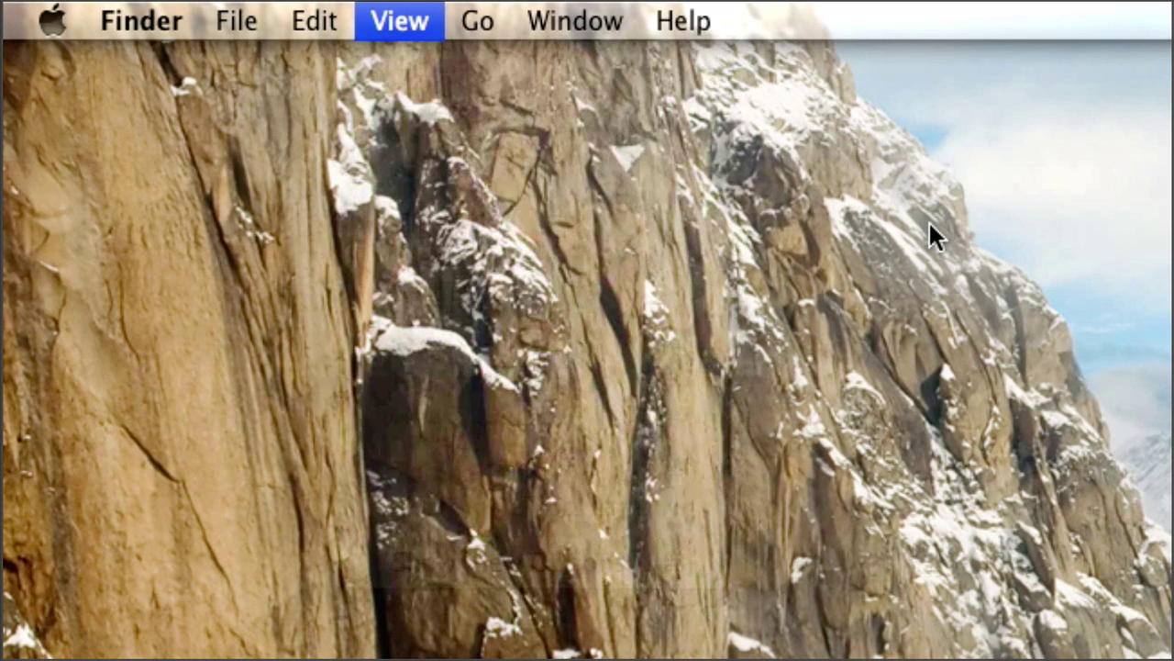
left_click(71, 20)
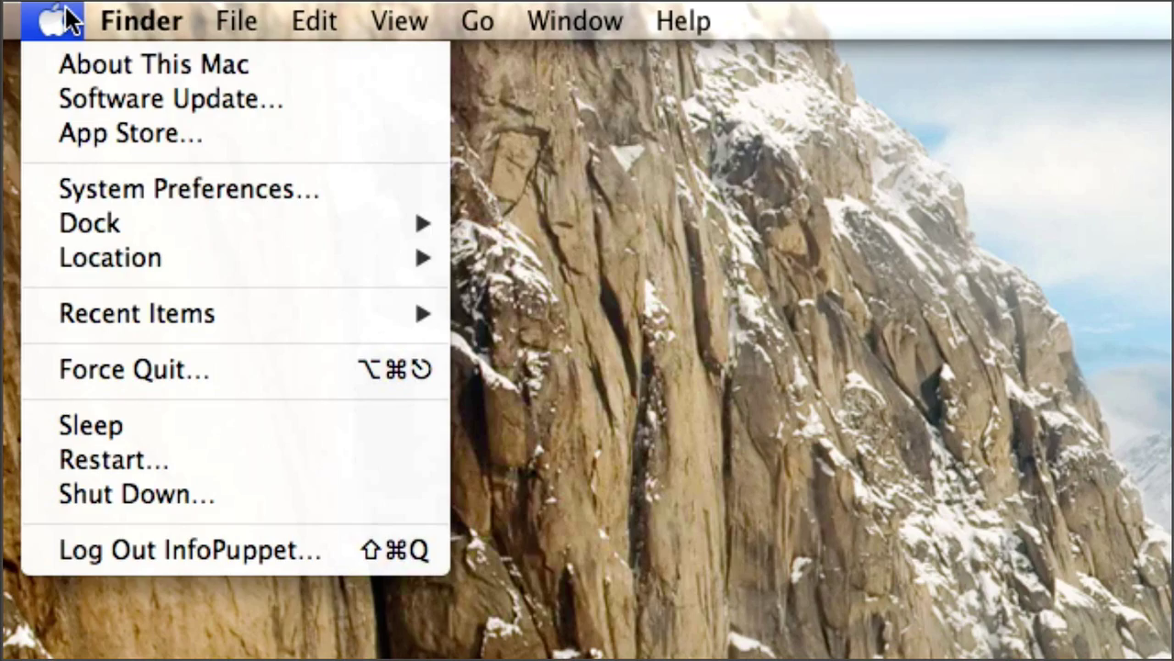
key("Escape")
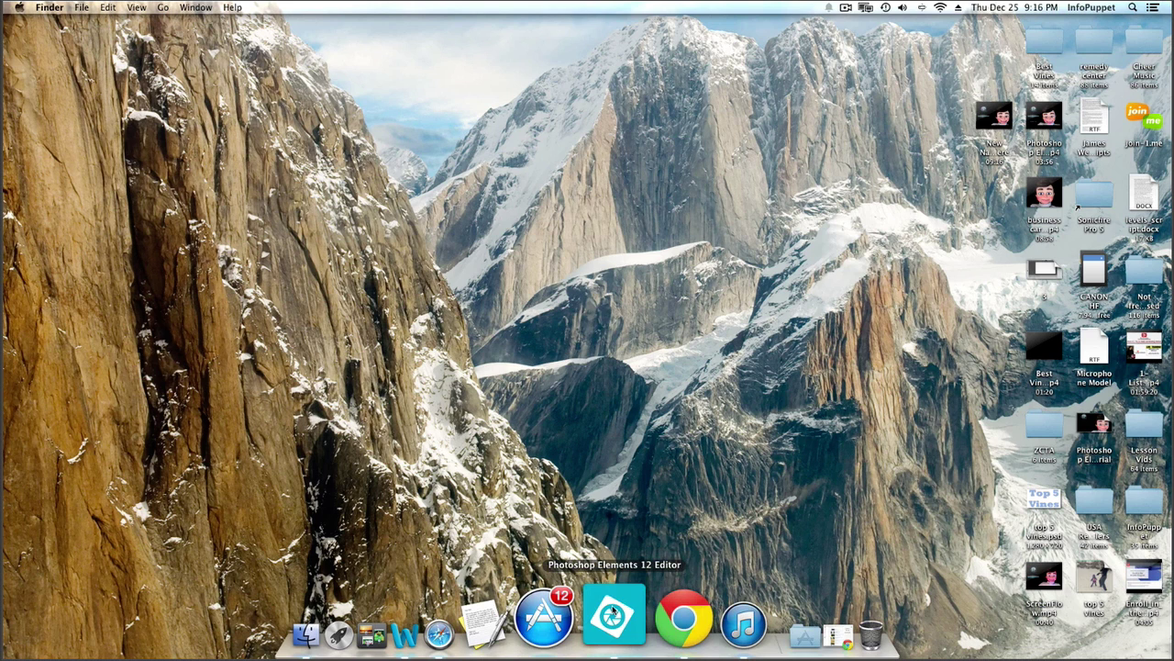
- Open Photoshop Elements 12 Editor, zoom its window out of full size and move it away from the menu bar
left_click(613, 613)
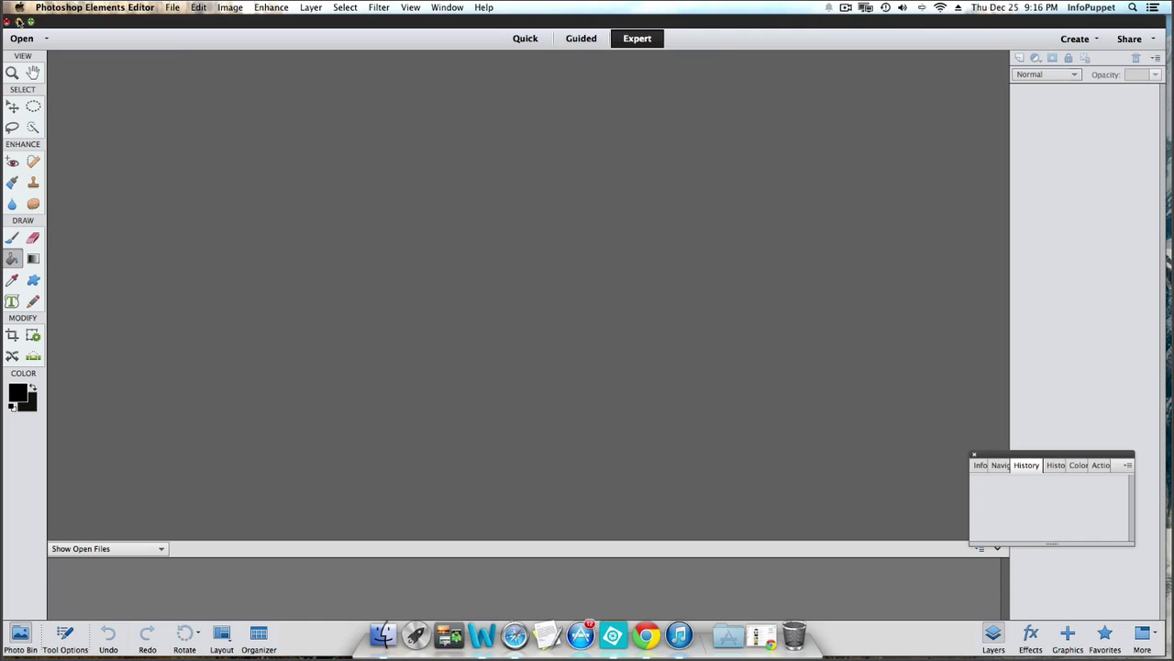
left_click(30, 20)
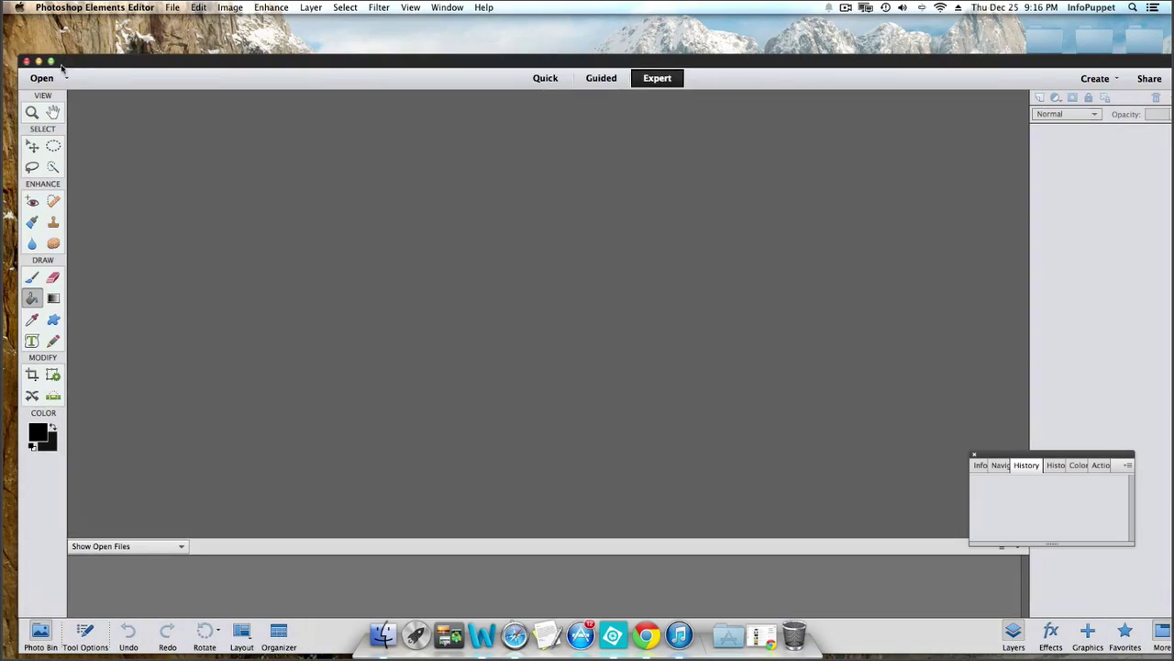
left_click_drag(251, 63, 286, 126)
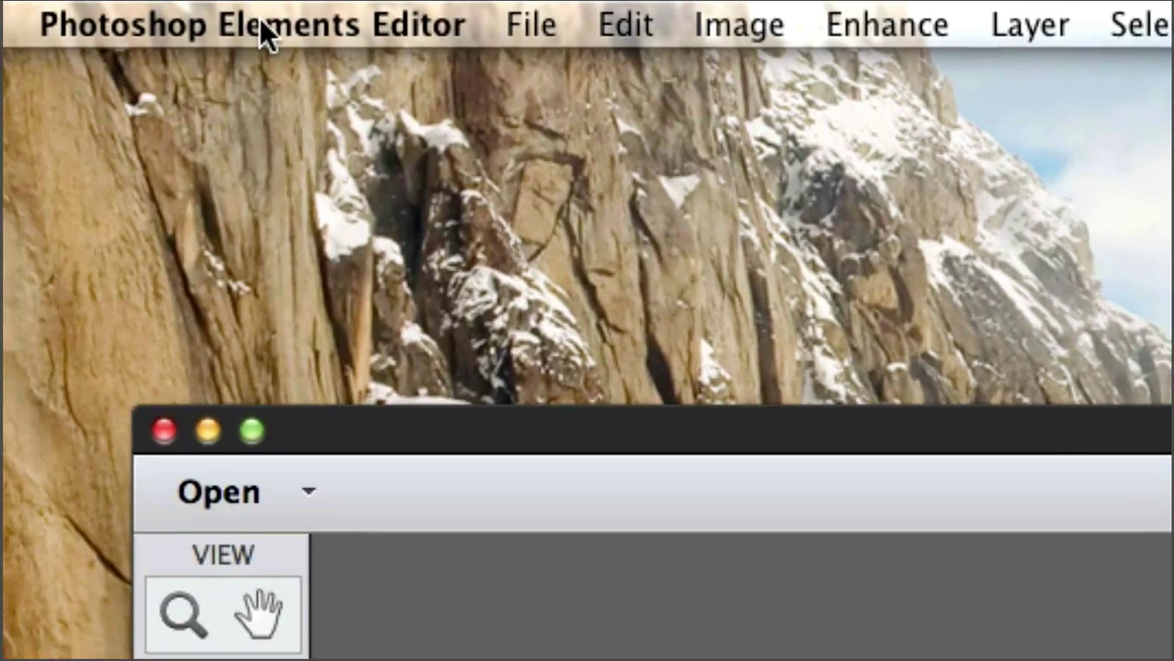
- Examine the application and File menus of Photoshop Elements Editor
left_click(265, 26)
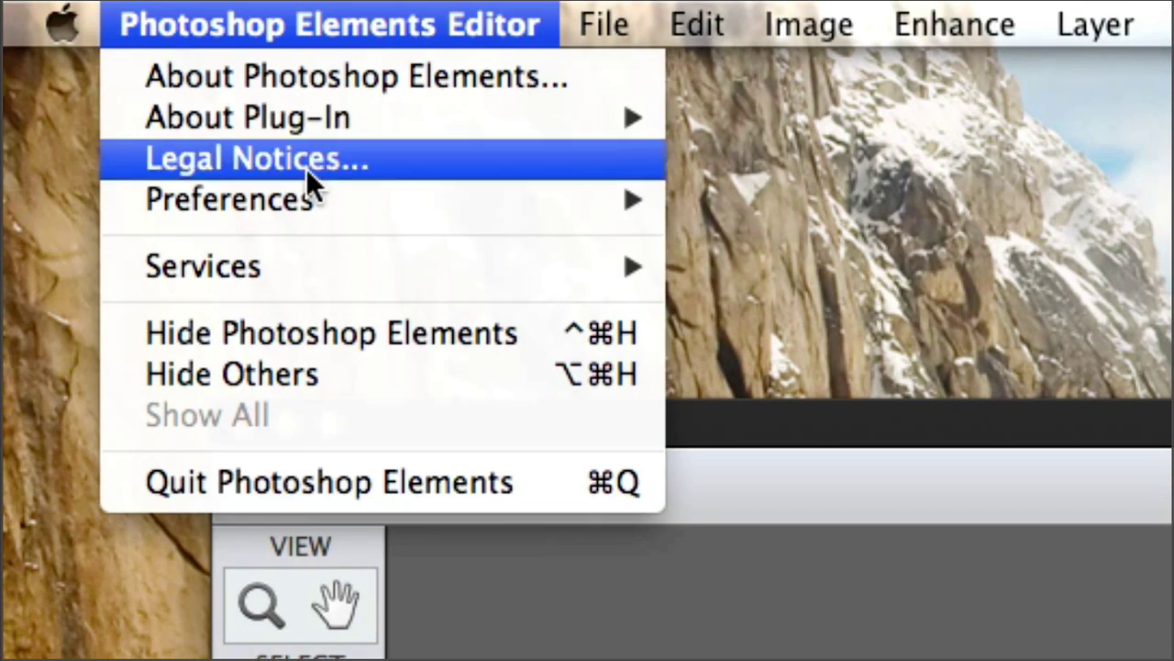
mouse_move(668, 37)
mouse_move(572, 31)
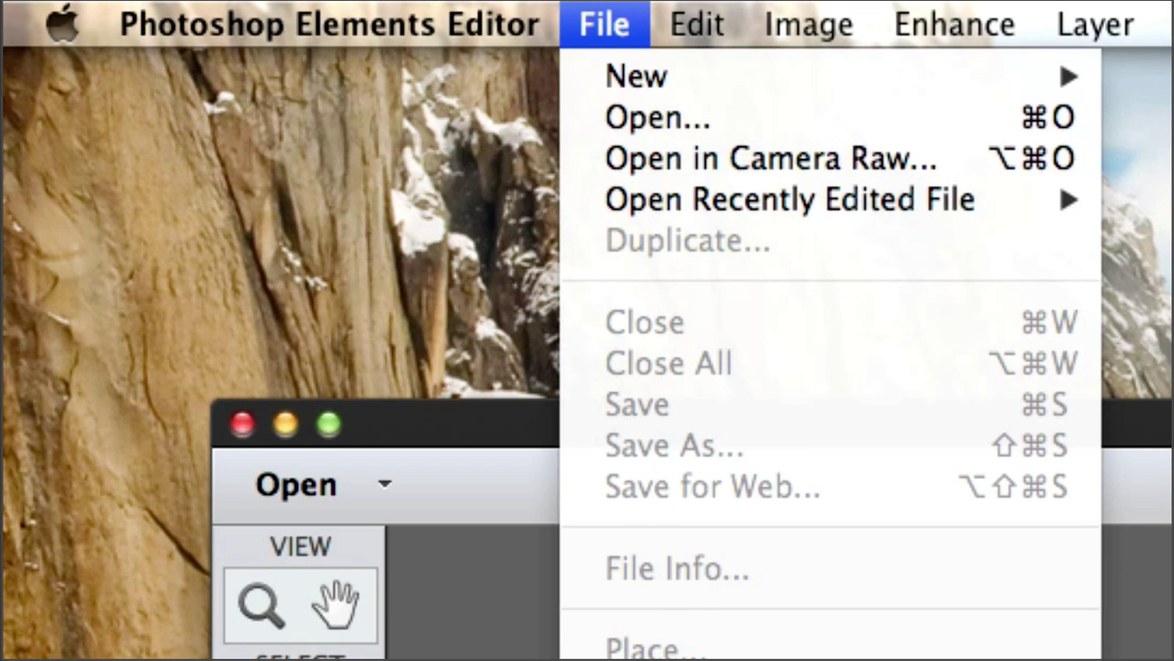
- Switch between the desktop and the Photoshop Elements window to compare their menu bars, and close the window
left_click(805, 189)
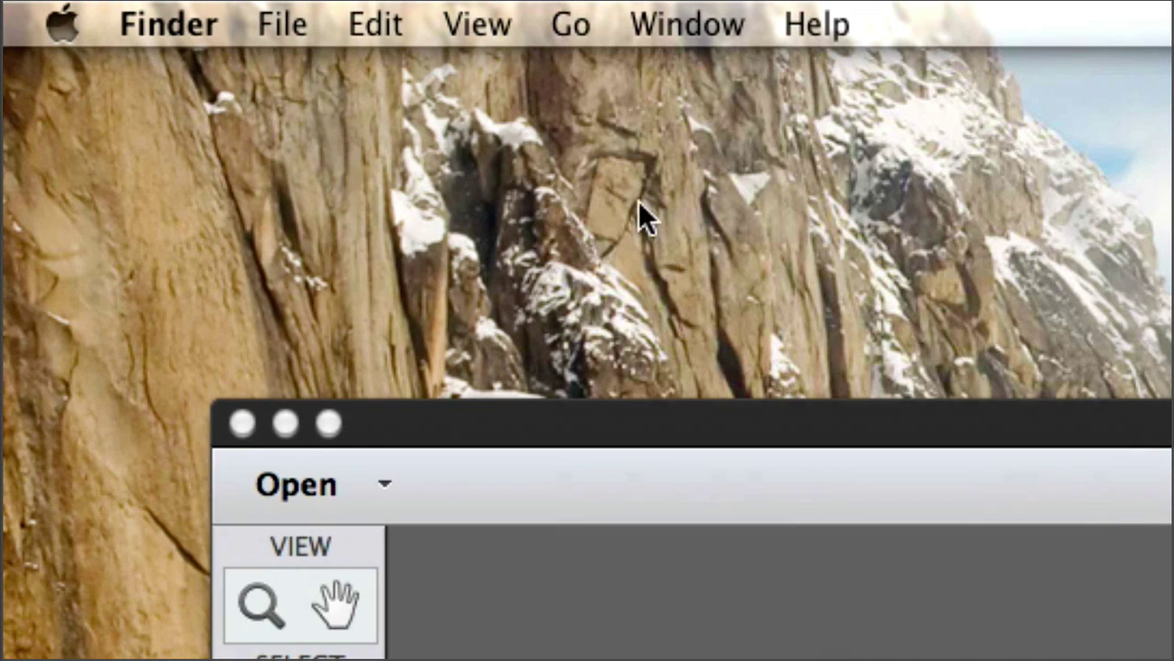
left_click(686, 421)
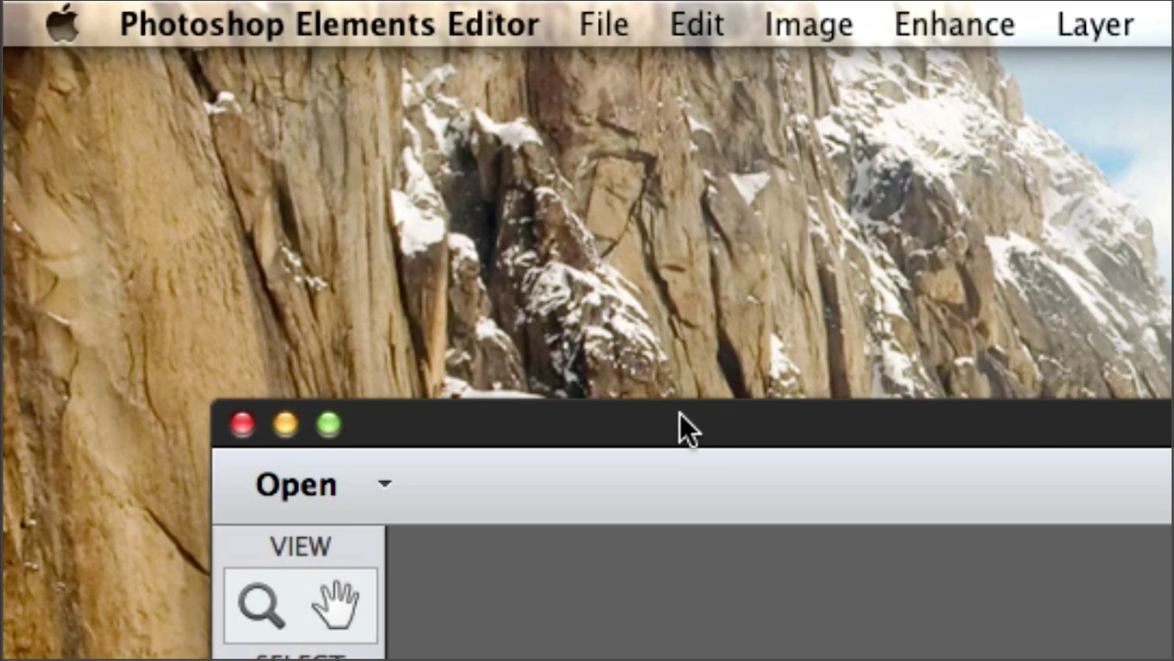
left_click(703, 265)
left_click(387, 429)
left_click(240, 424)
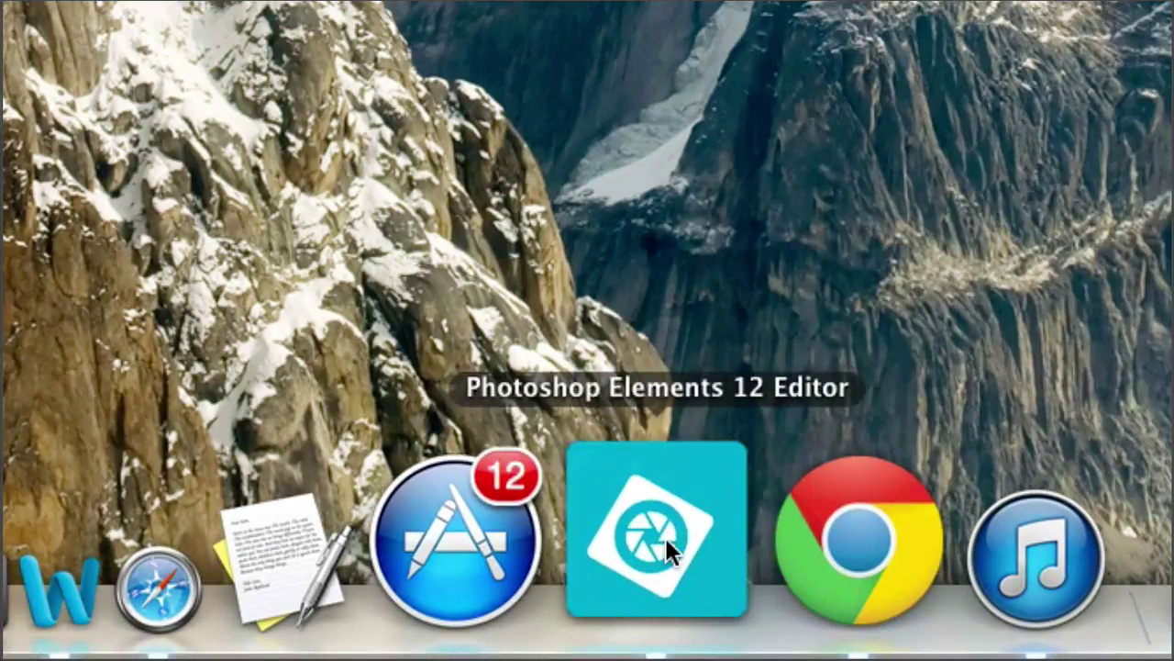
- Quit Photoshop Elements from its Dock item and check the item's options again
right_click(667, 537)
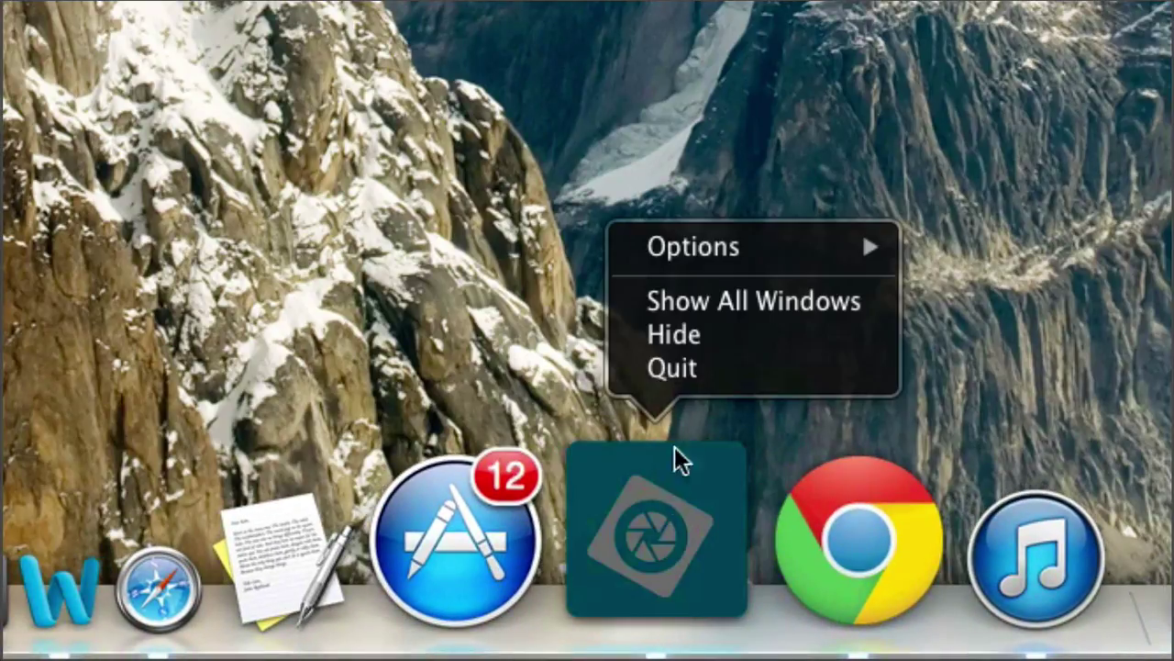
left_click(673, 368)
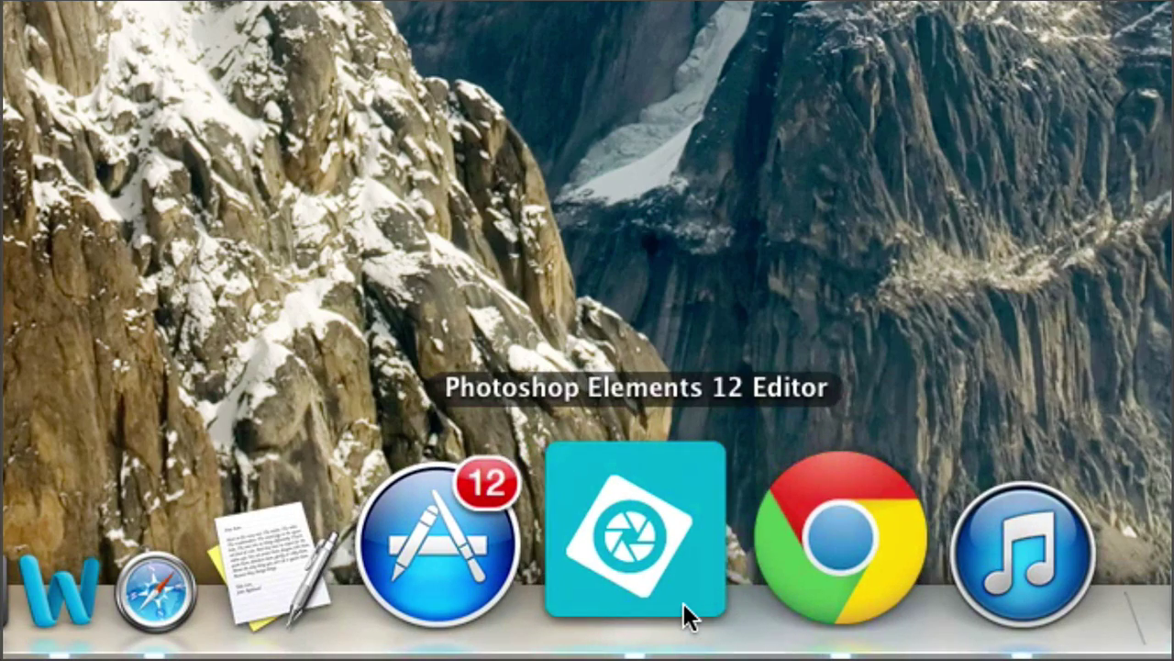
right_click(683, 605)
left_click(791, 168)
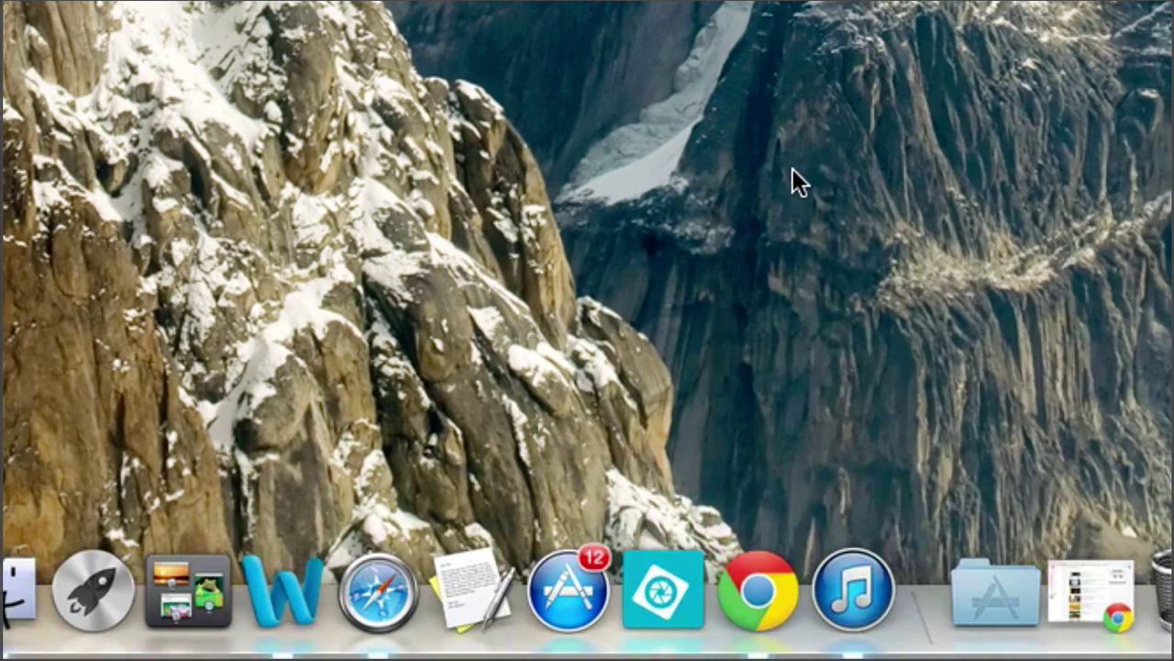
- Remove the Photoshop Elements item from the Dock and try to remove the Google Chrome item as well
left_click_drag(653, 572, 728, 0)
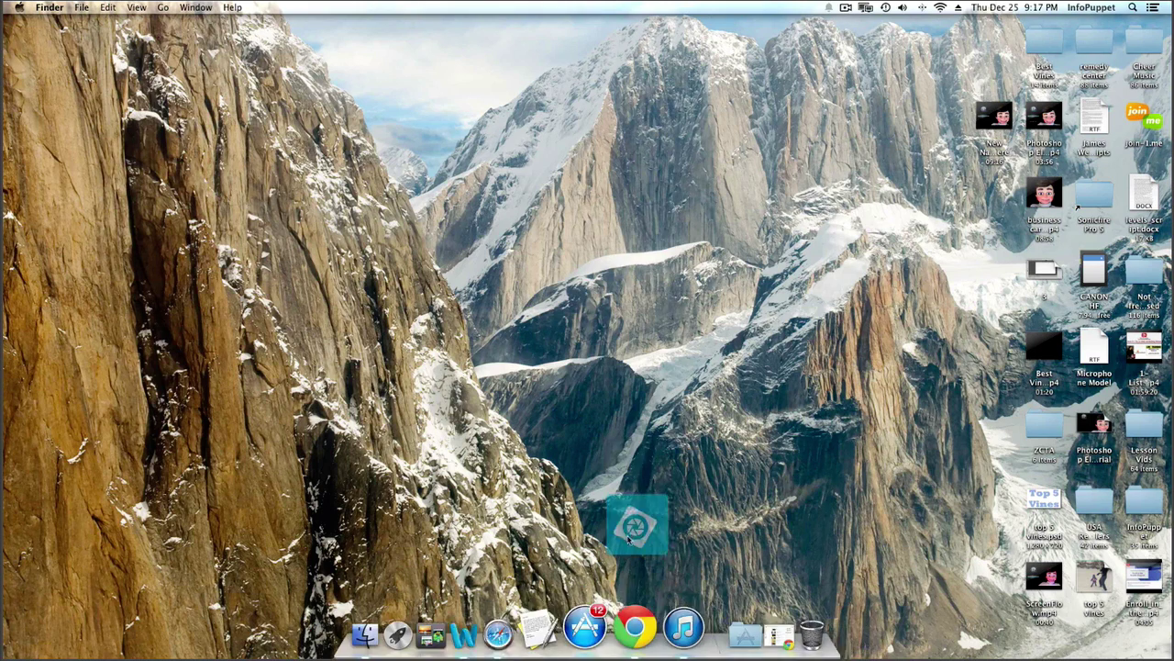
left_click_drag(646, 291, 655, 107)
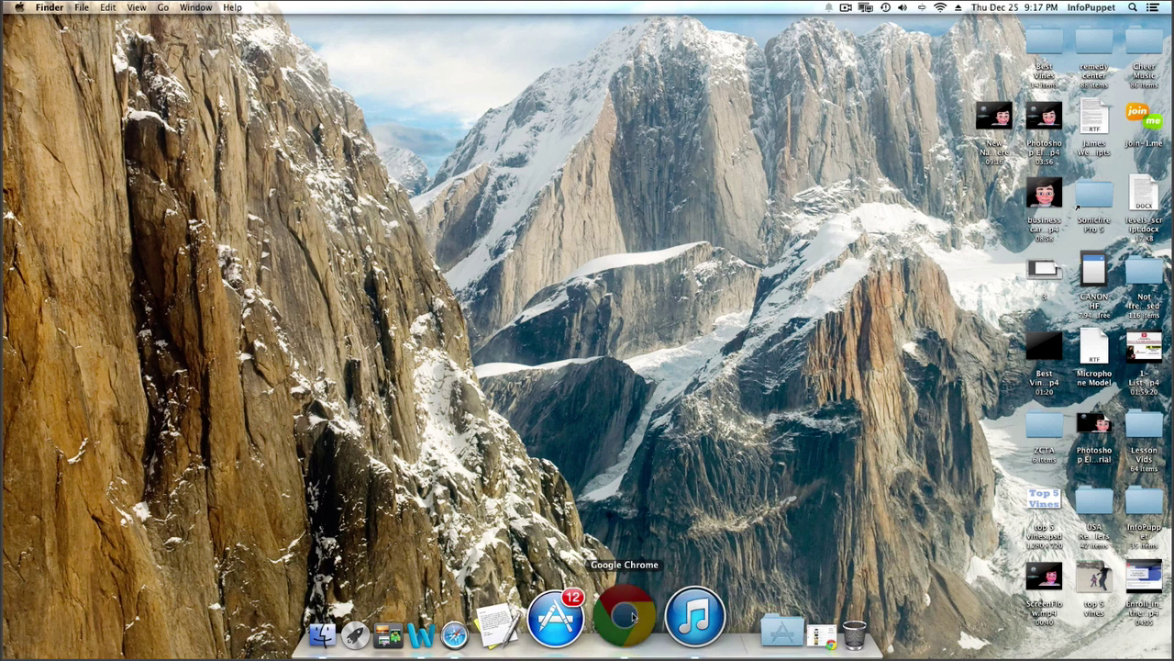
left_click_drag(629, 622, 750, 70)
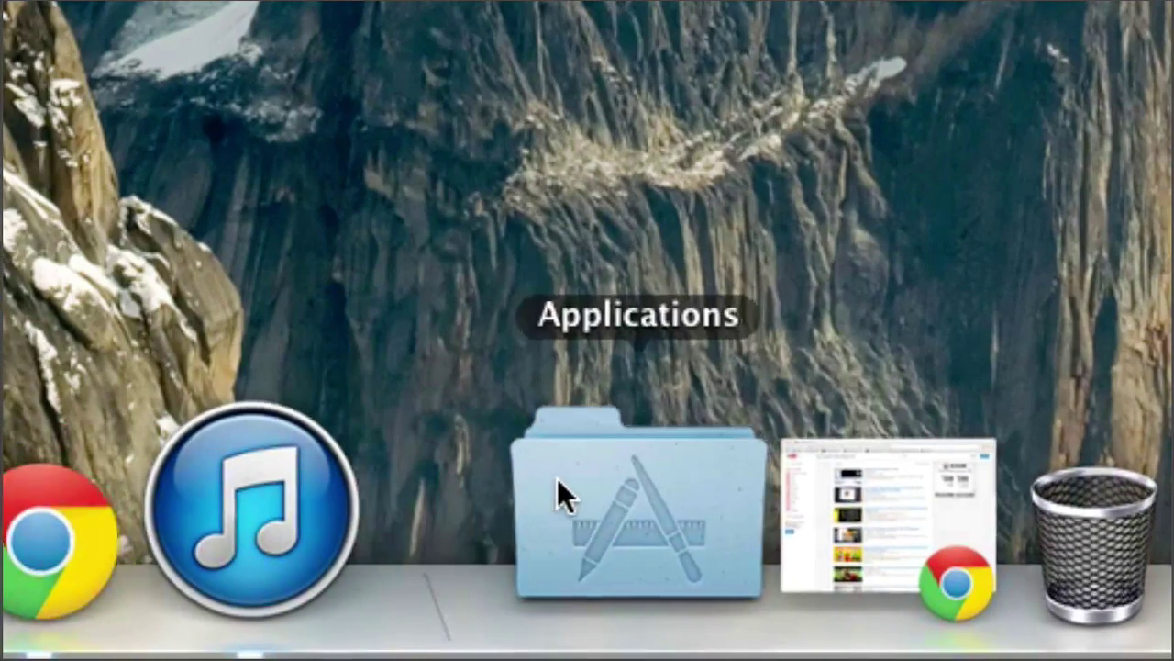
- Open the Applications folder from the Dock and pick Firefox
left_click(767, 627)
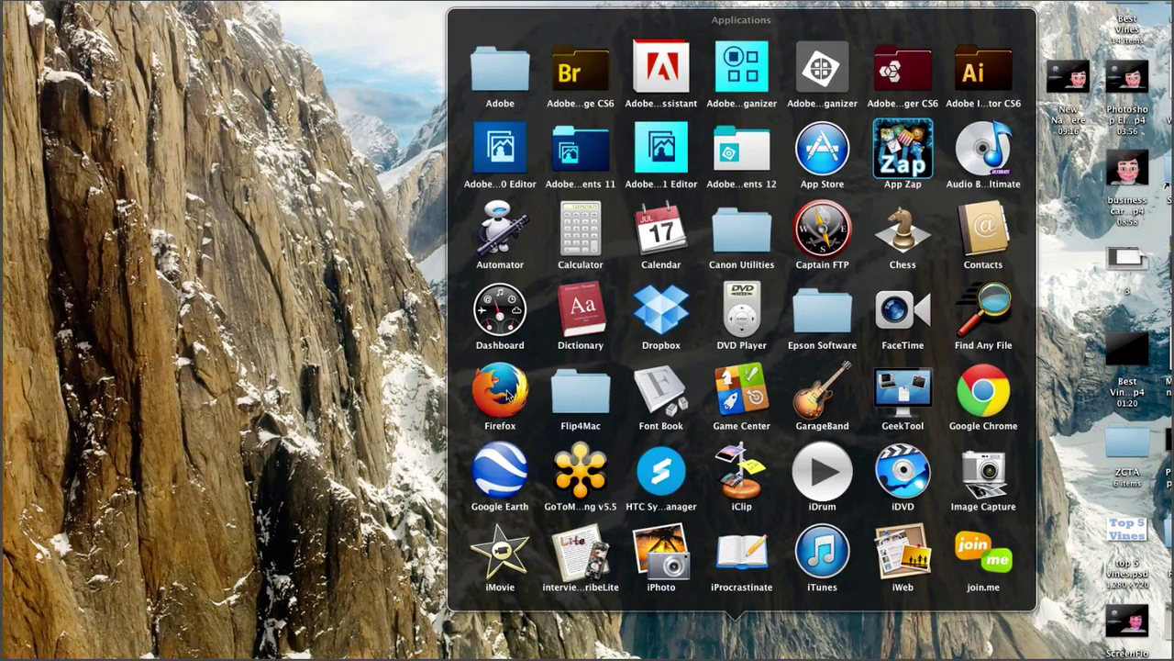
left_click(508, 394)
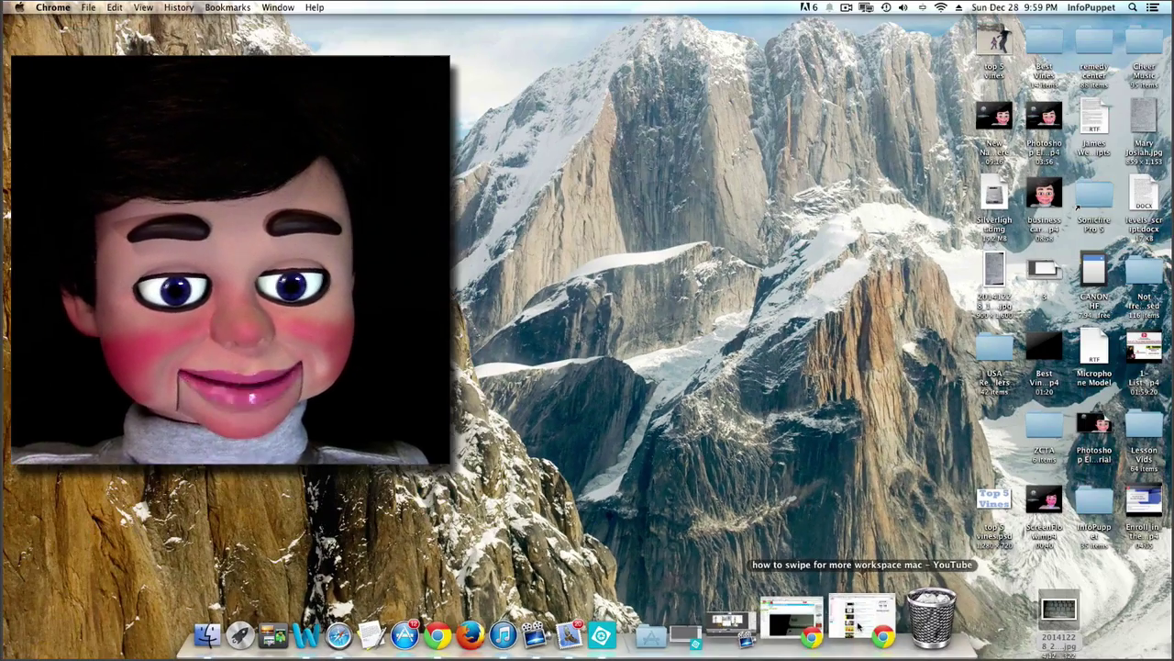
- Restore and reposition the minimized AOL Mail window, and open the second no-subject message in New Mail
left_click(791, 619)
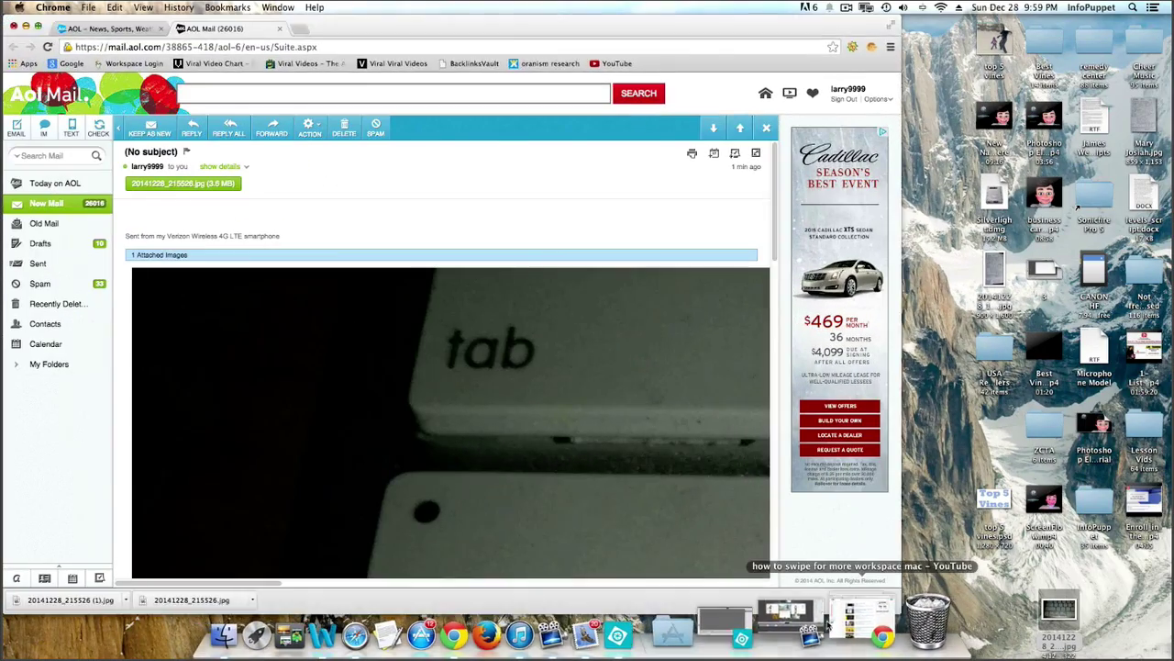
left_click_drag(305, 28, 431, 56)
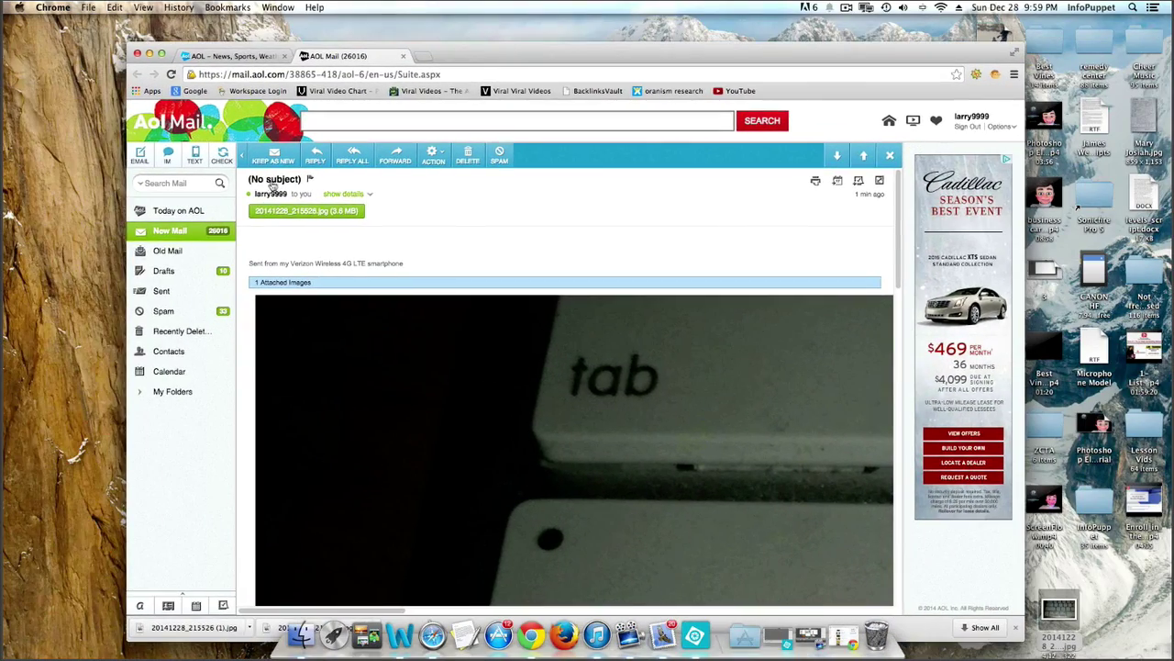
left_click(172, 231)
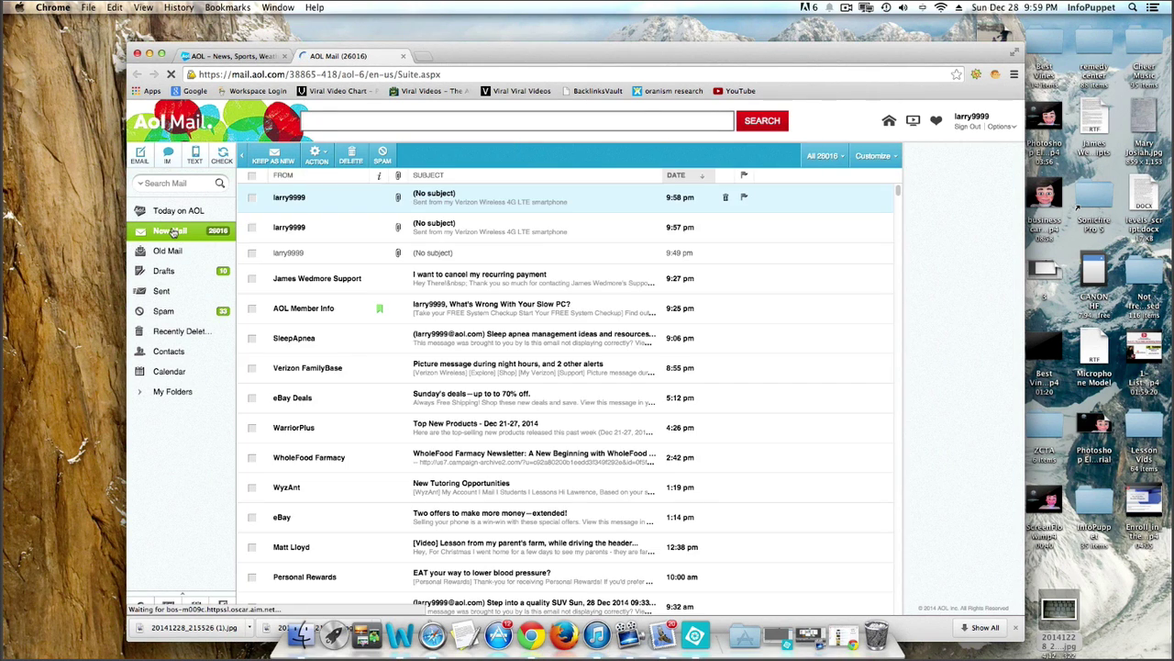
left_click(315, 231)
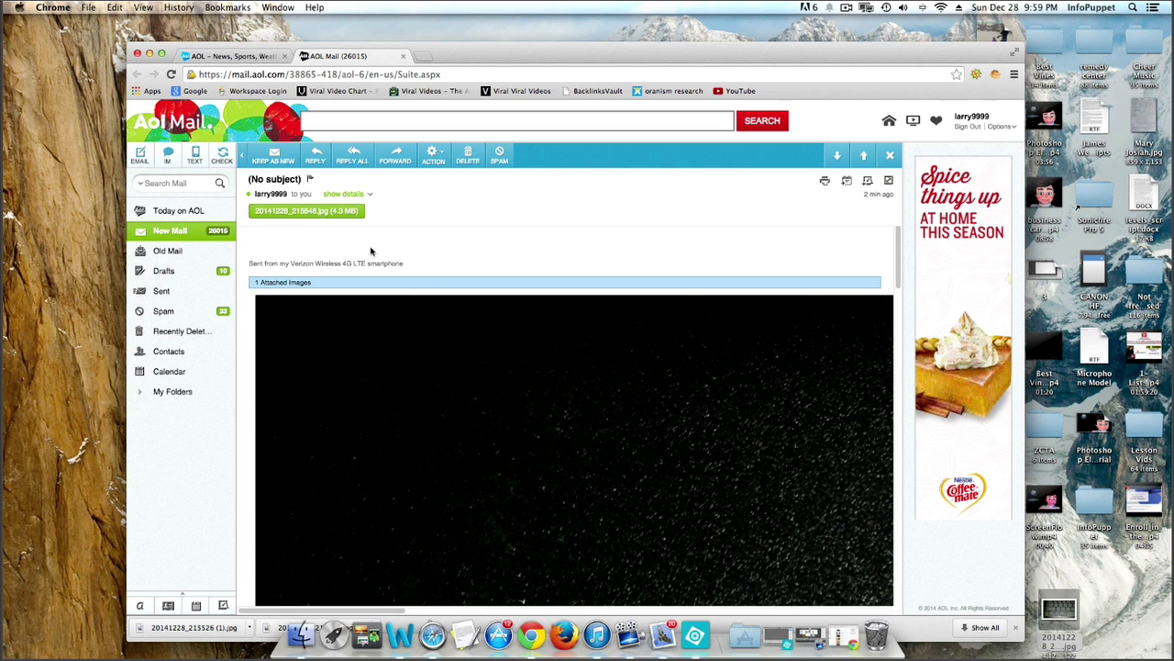
- Download the attached image 20141228_215548.jpg from the open AOL message and show the downloaded file in Finder
scroll(421, 307, "down", 5)
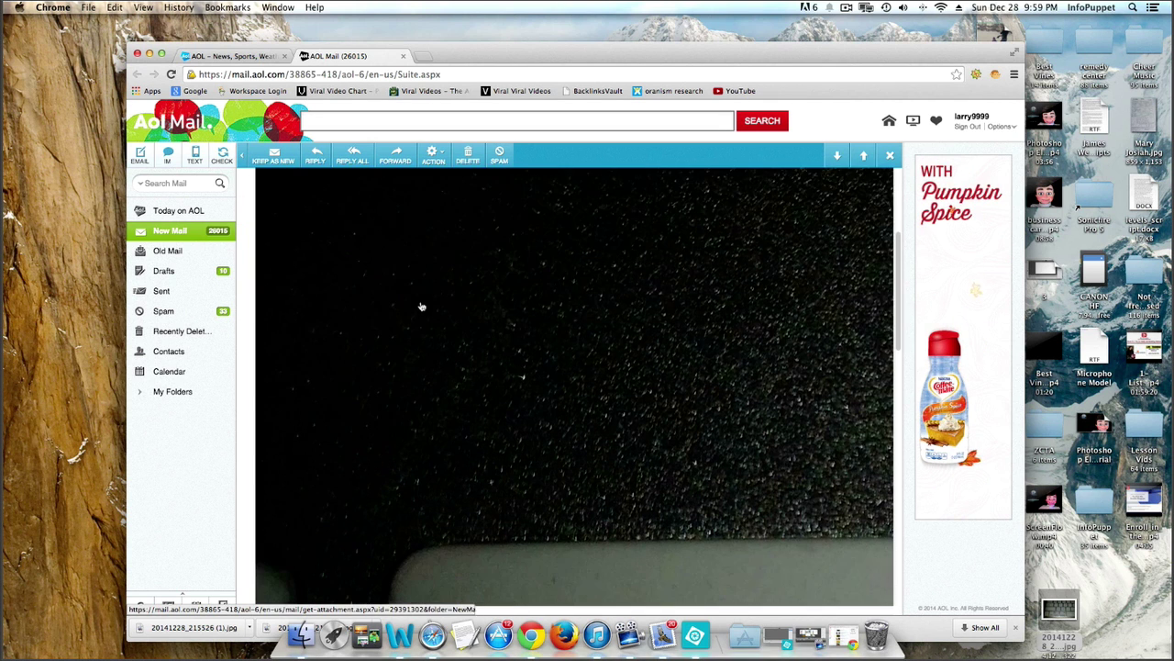
scroll(421, 306, "down", 8)
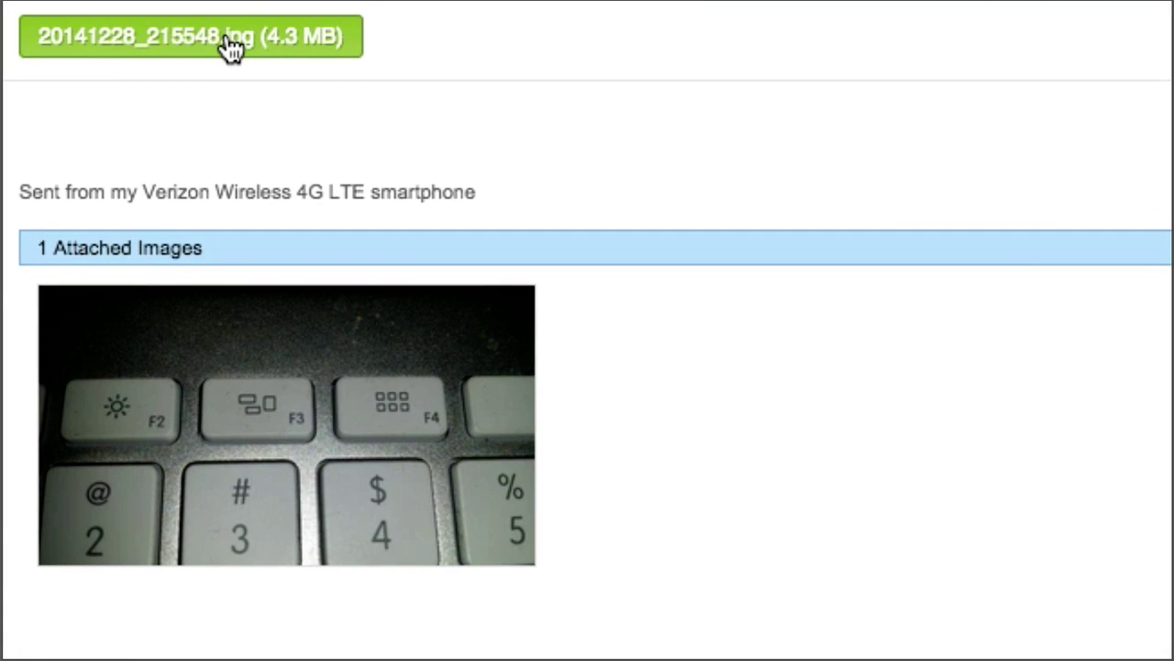
left_click(231, 47)
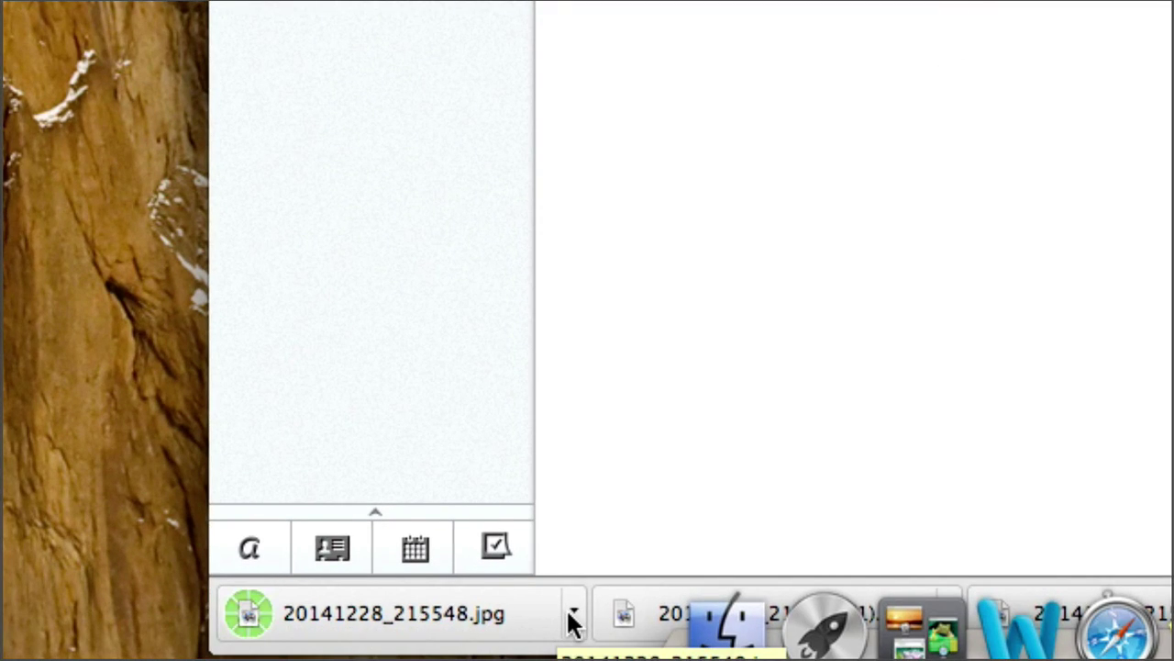
left_click(572, 613)
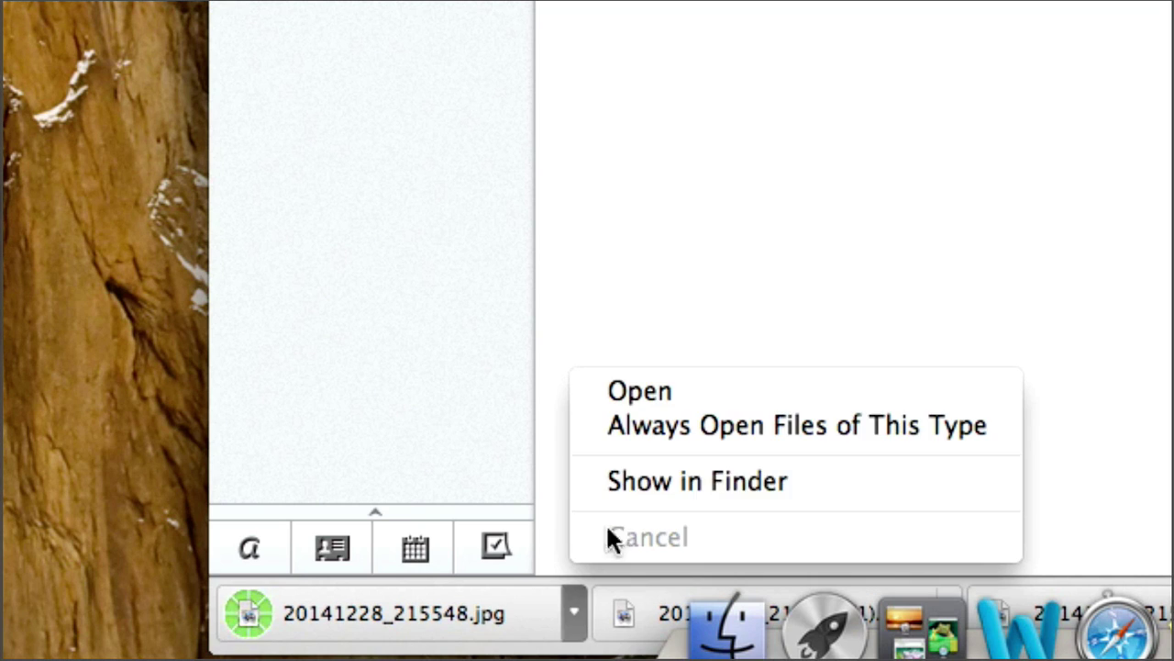
left_click(637, 481)
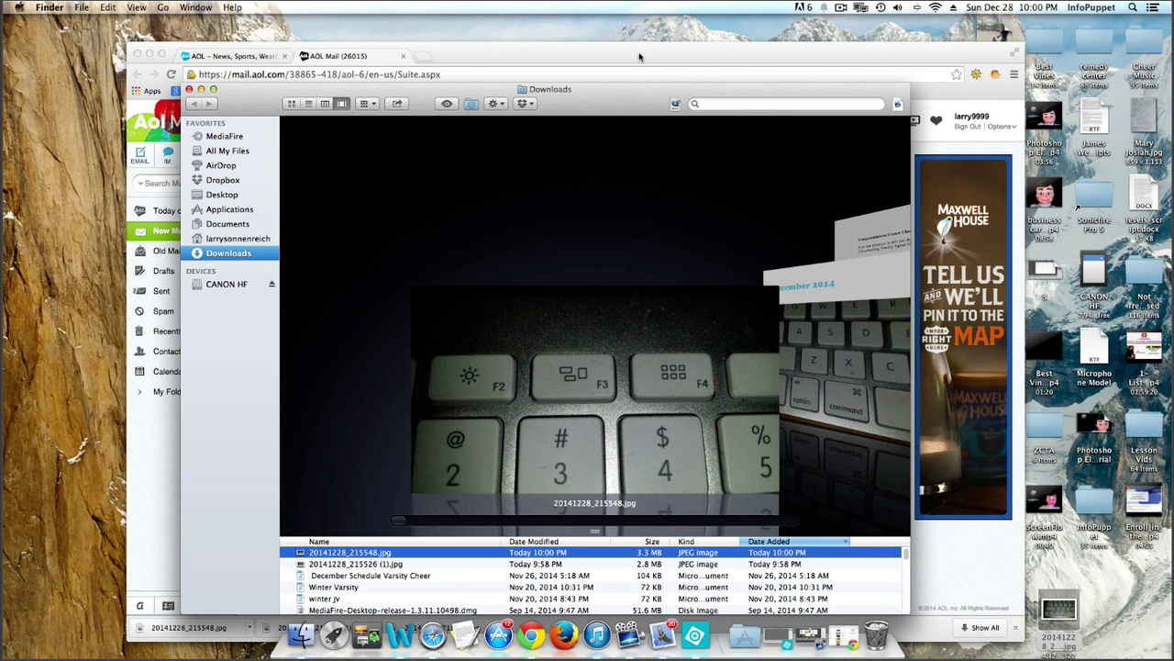
- Minimize the Chrome AOL Mail window and move the Finder Downloads window away from the desktop icons
left_click(637, 61)
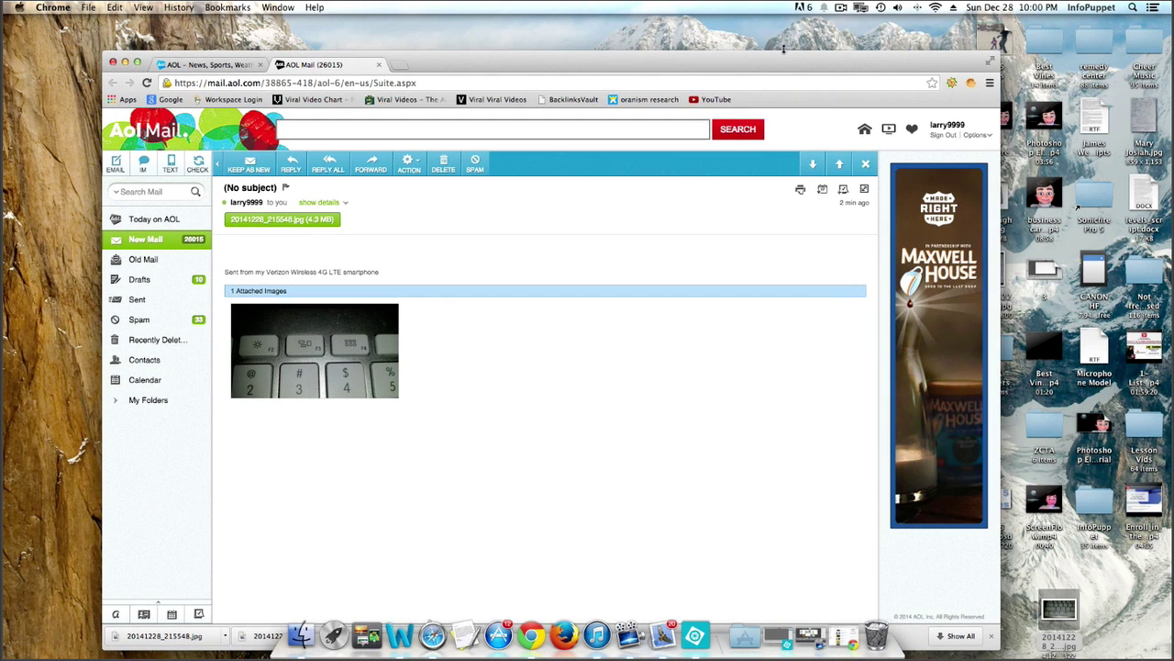
left_click(124, 63)
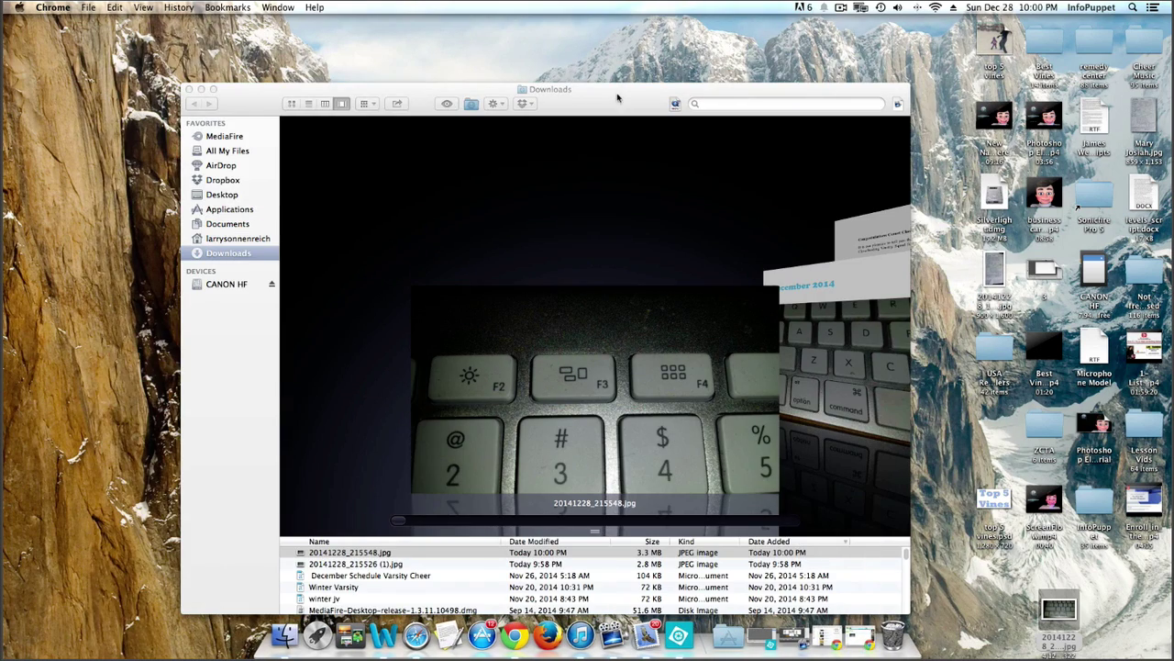
left_click_drag(618, 97, 541, 80)
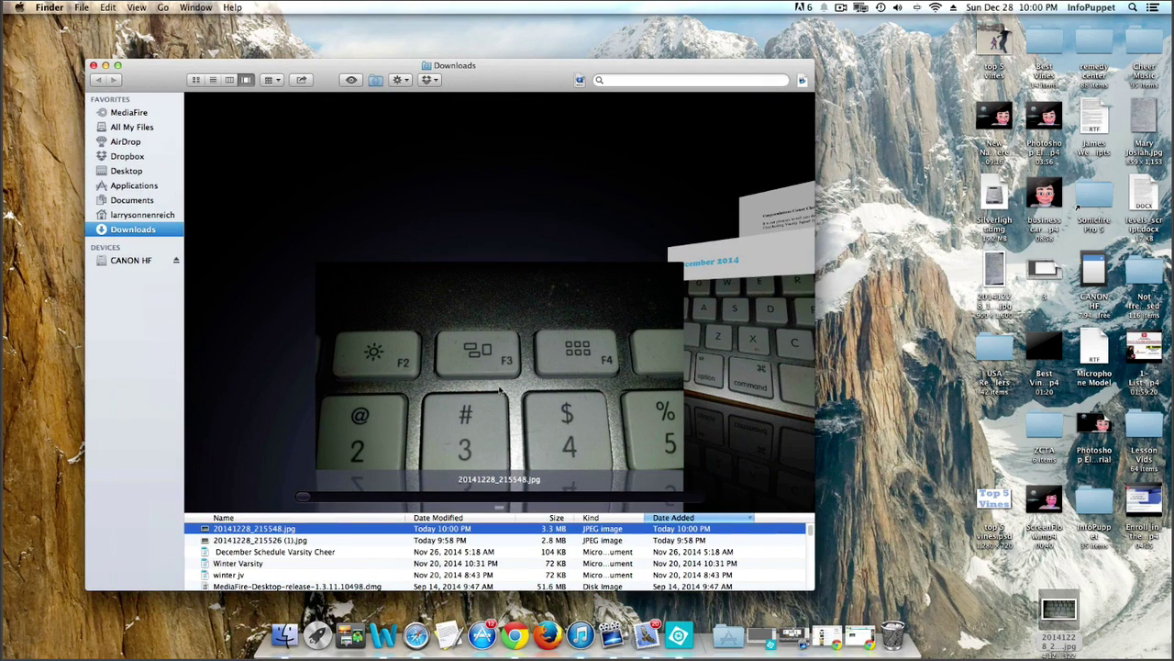
- Move 20141228_215548.jpg from the Downloads folder to an empty spot on the desktop and minimize the Downloads window
left_click_drag(511, 384, 934, 441)
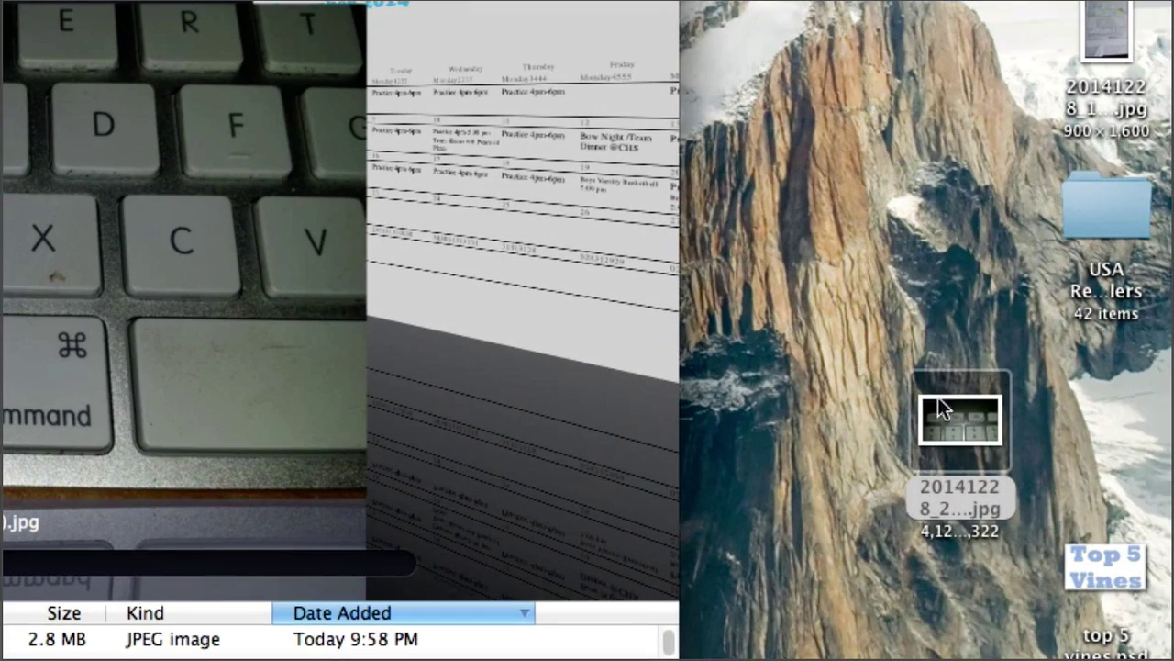
left_click(925, 430)
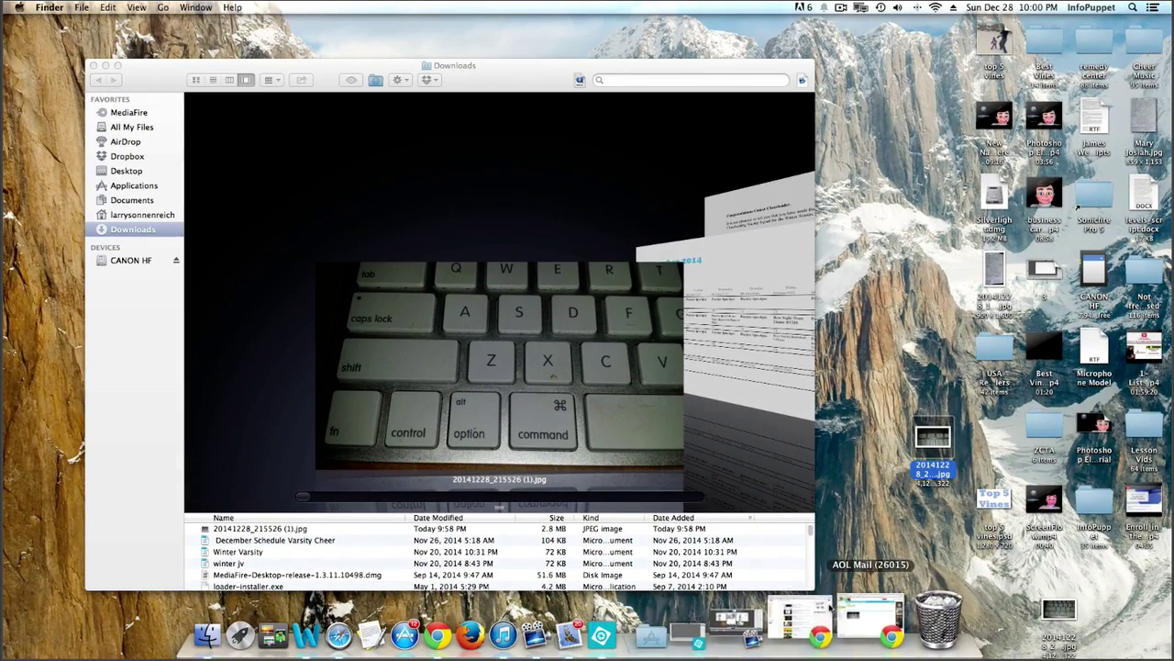
left_click(105, 67)
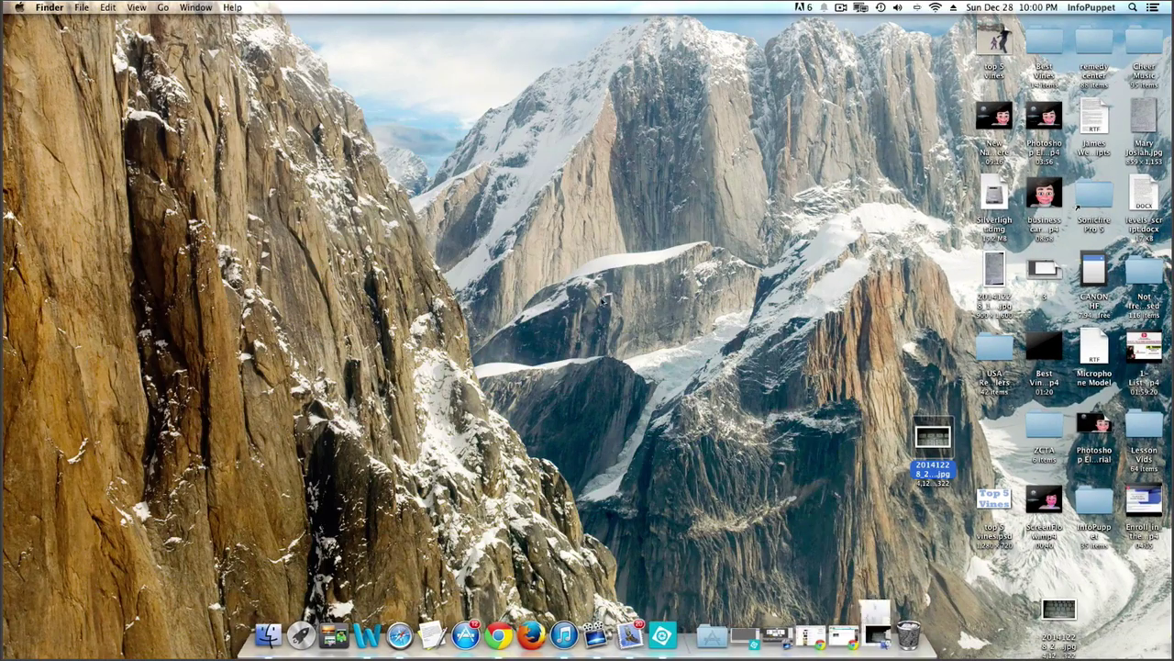
- Switch to Safari, download the attachment 20141228_215613.jpg from the AOL message, and close the image's Preview window
left_click(408, 617)
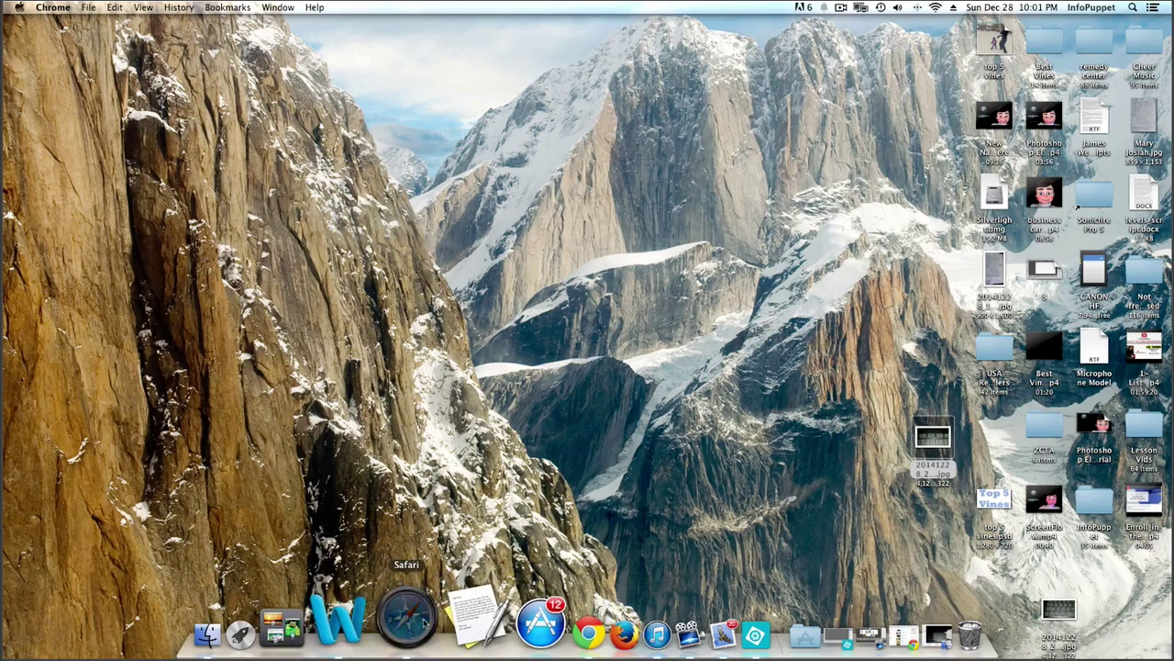
left_click(707, 195)
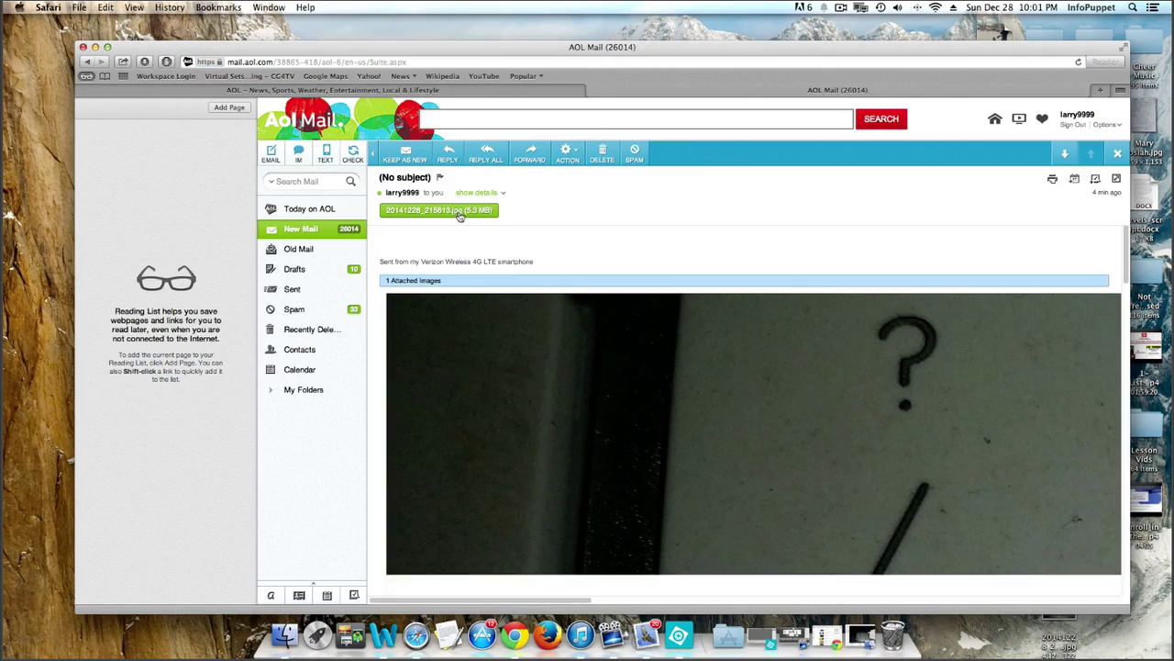
left_click(450, 210)
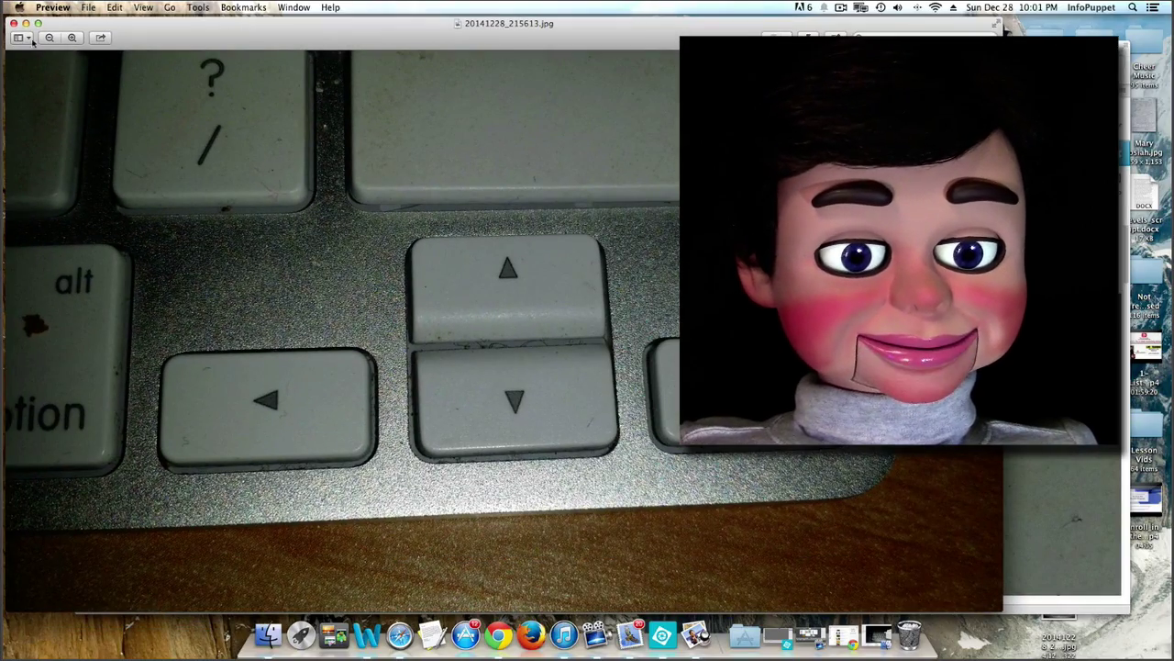
left_click_drag(204, 35, 321, 48)
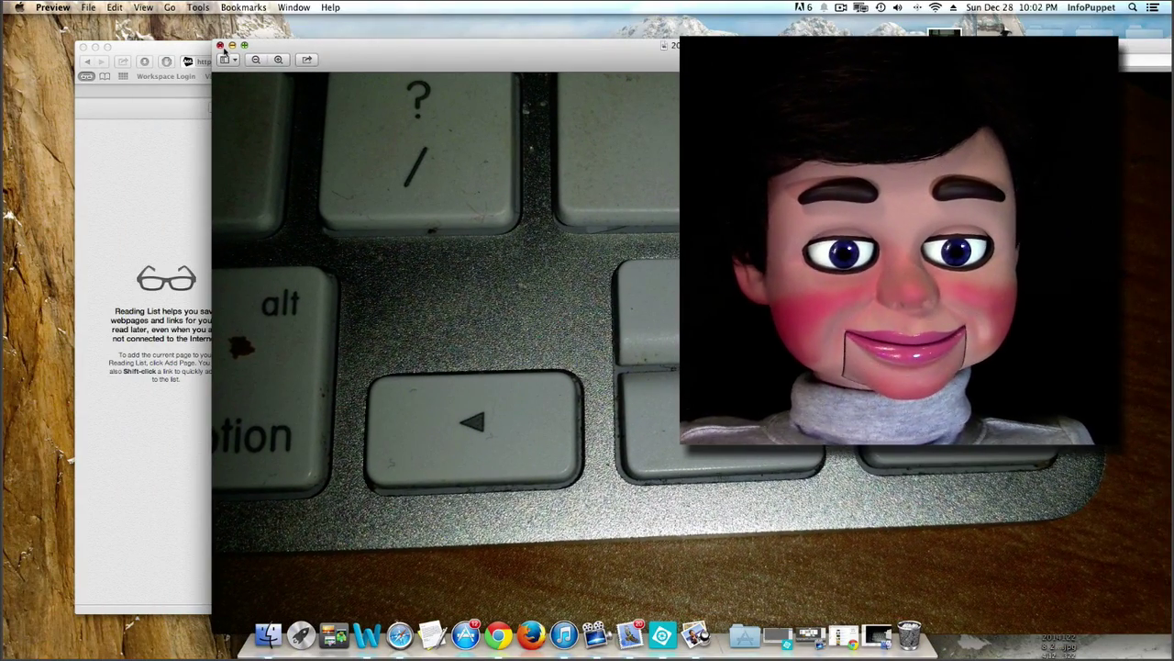
left_click(221, 47)
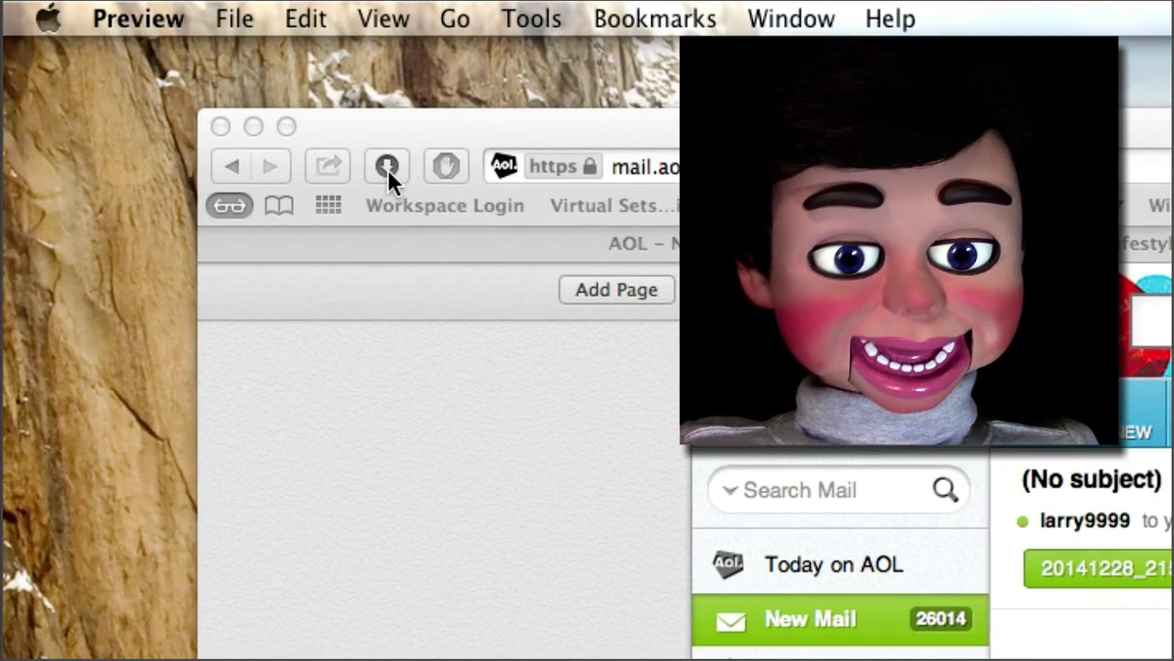
- Show Safari's list of downloads and place 20141228_215613.jpg from it on an empty area of the desktop
left_click(388, 169)
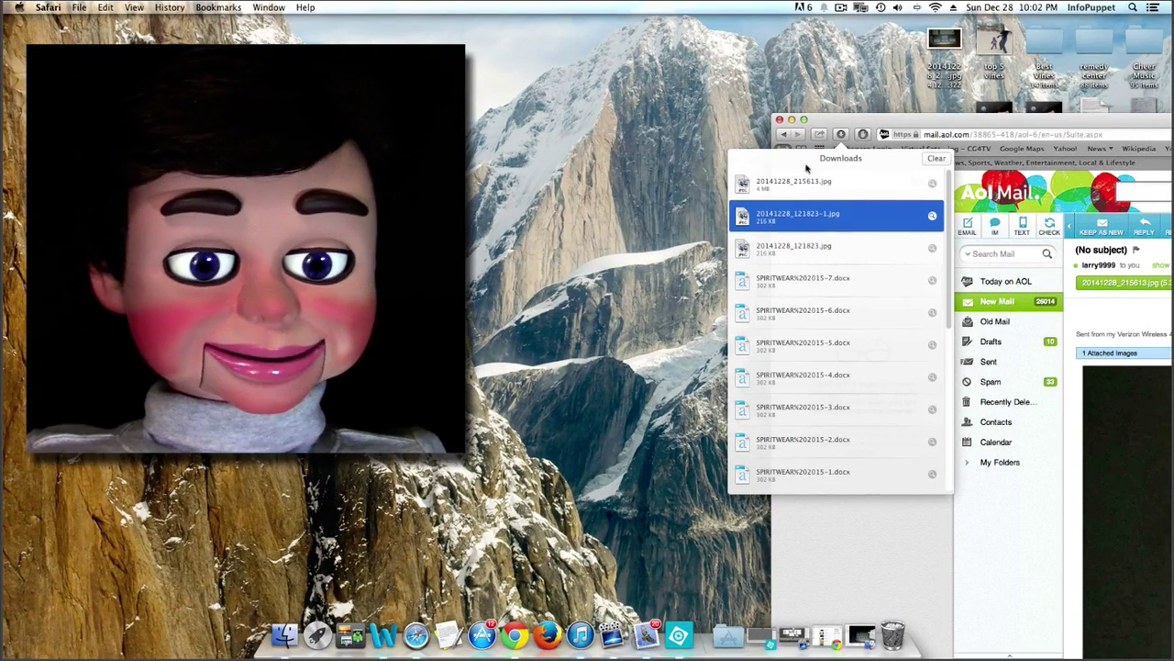
left_click(804, 187)
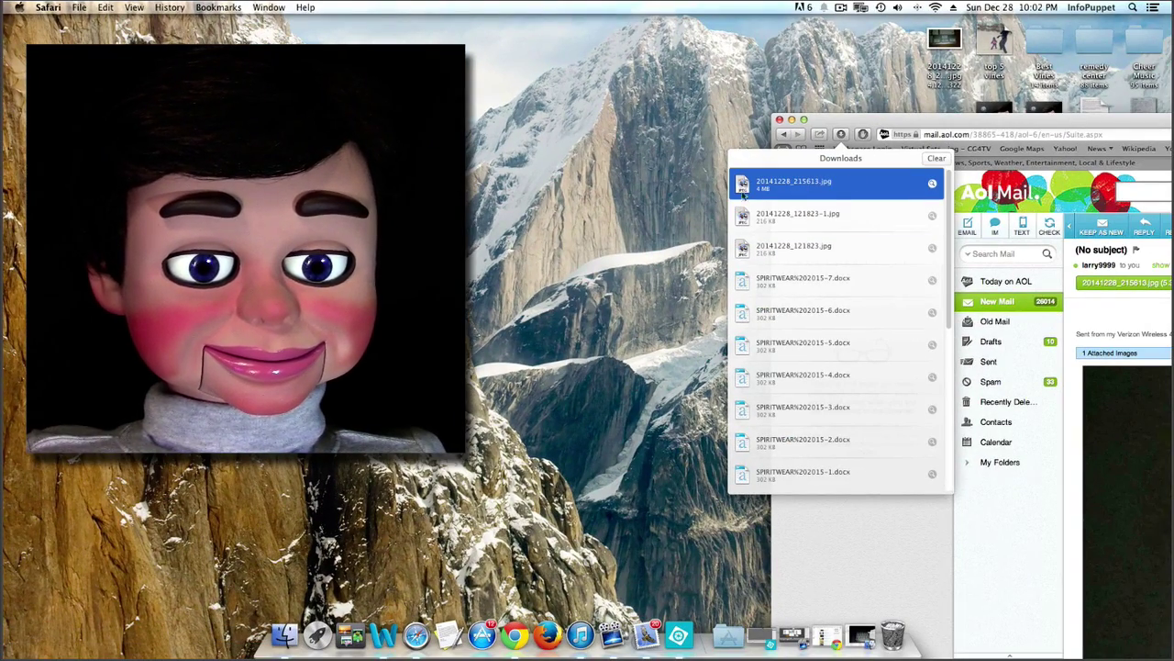
left_click_drag(857, 126, 1151, 112)
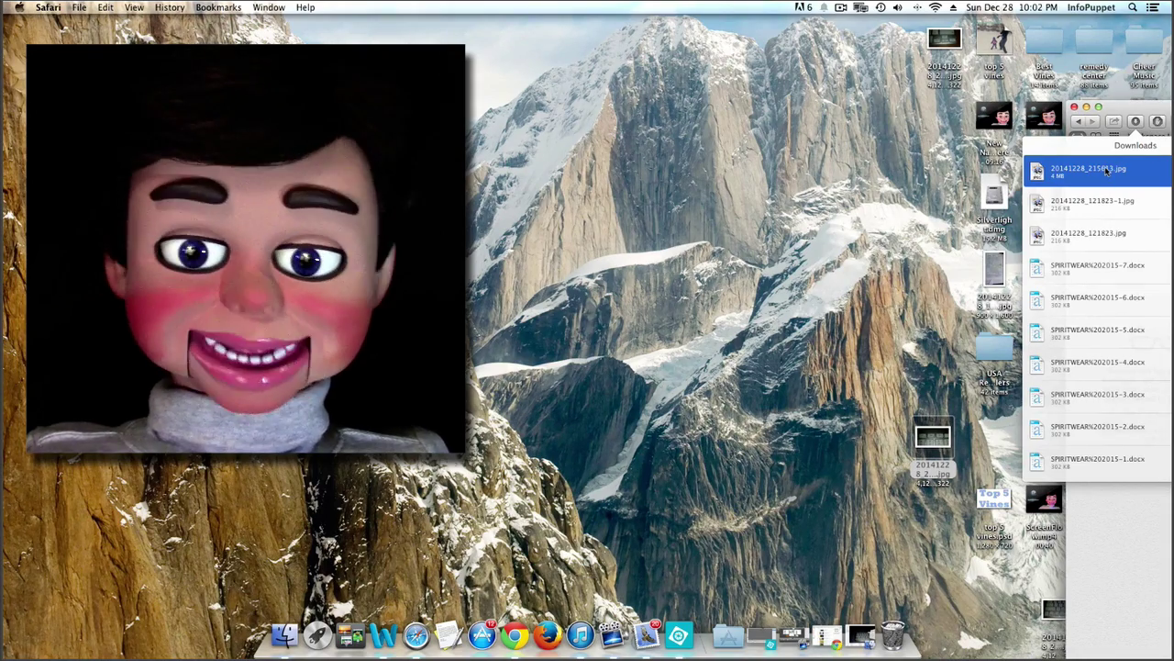
left_click_drag(1106, 170, 886, 86)
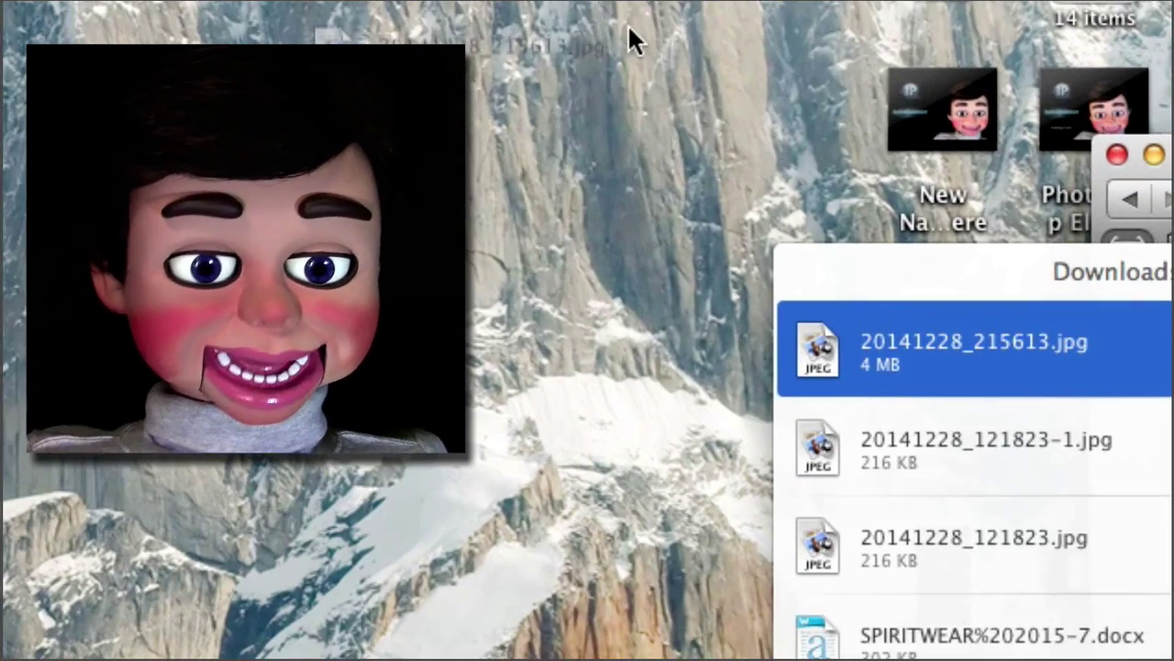
left_click_drag(627, 22, 628, 21)
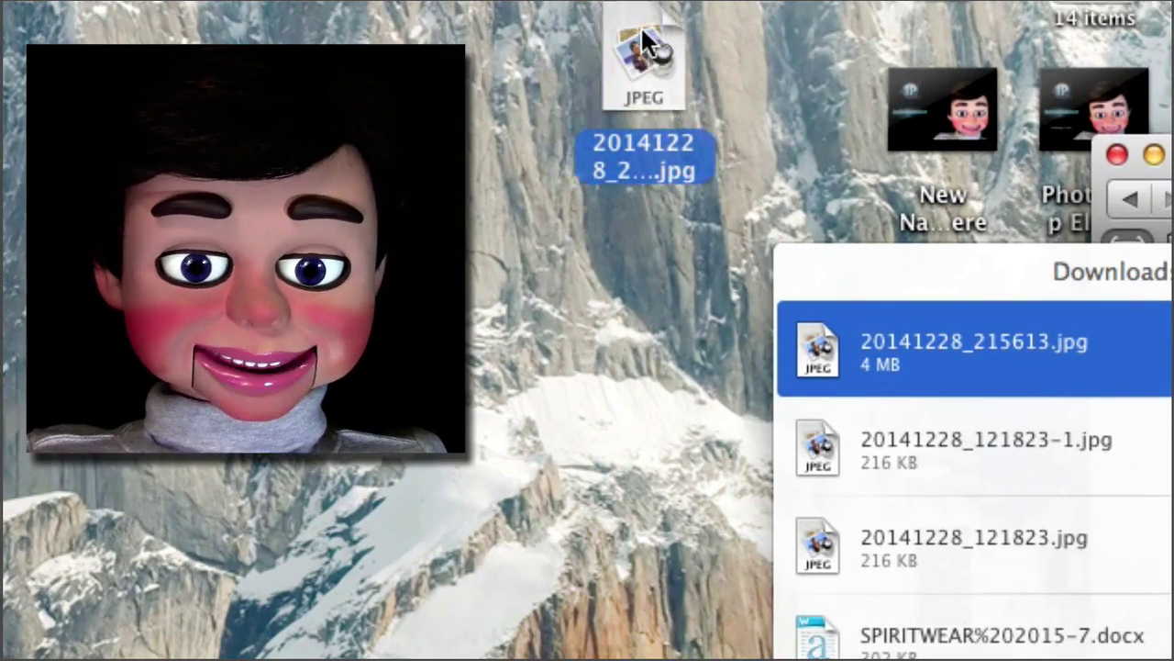
left_click(820, 31)
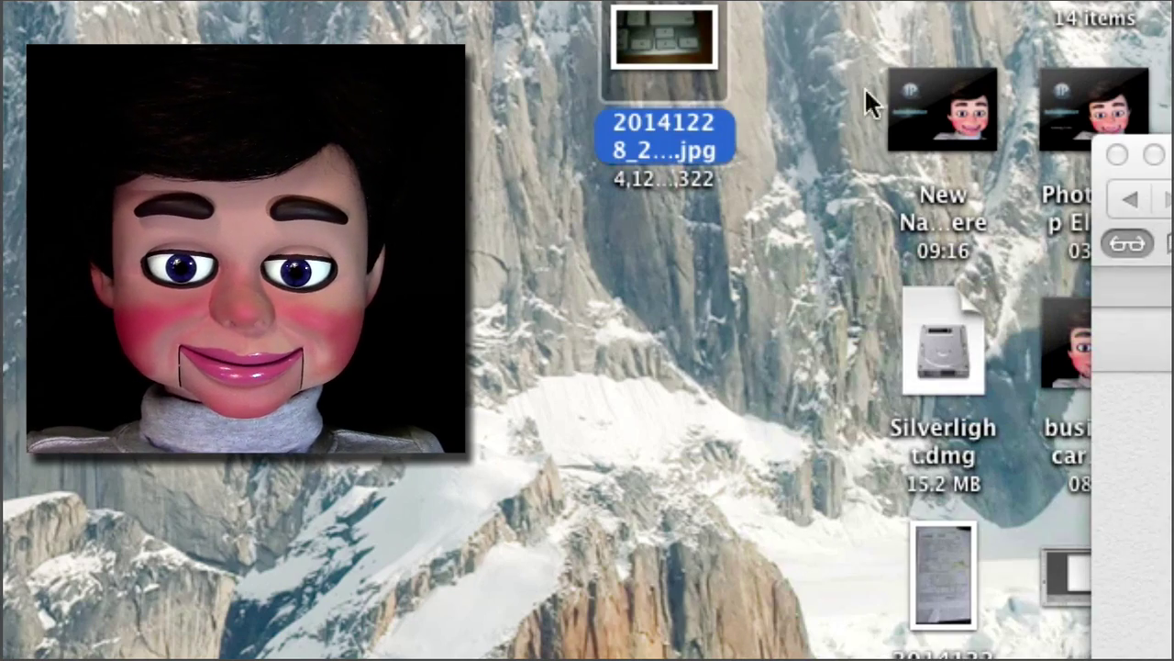
- Reposition the Safari AOL Mail window so its window controls are reachable and close it
left_click(472, 96)
left_click_drag(1094, 139, 515, 182)
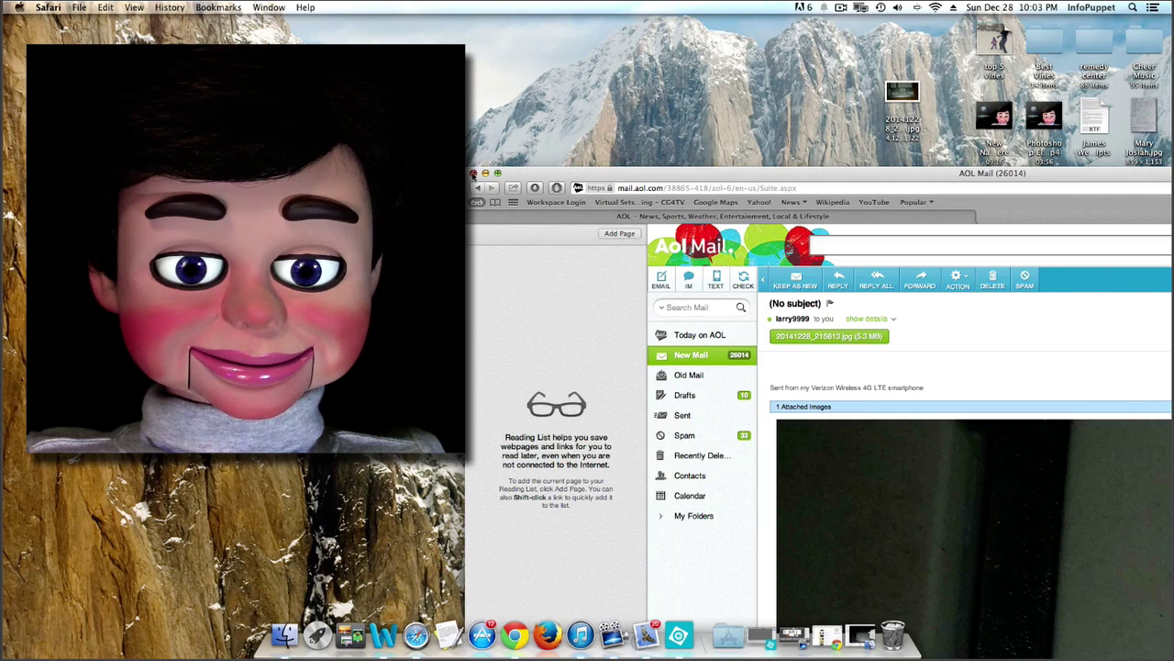
left_click(473, 173)
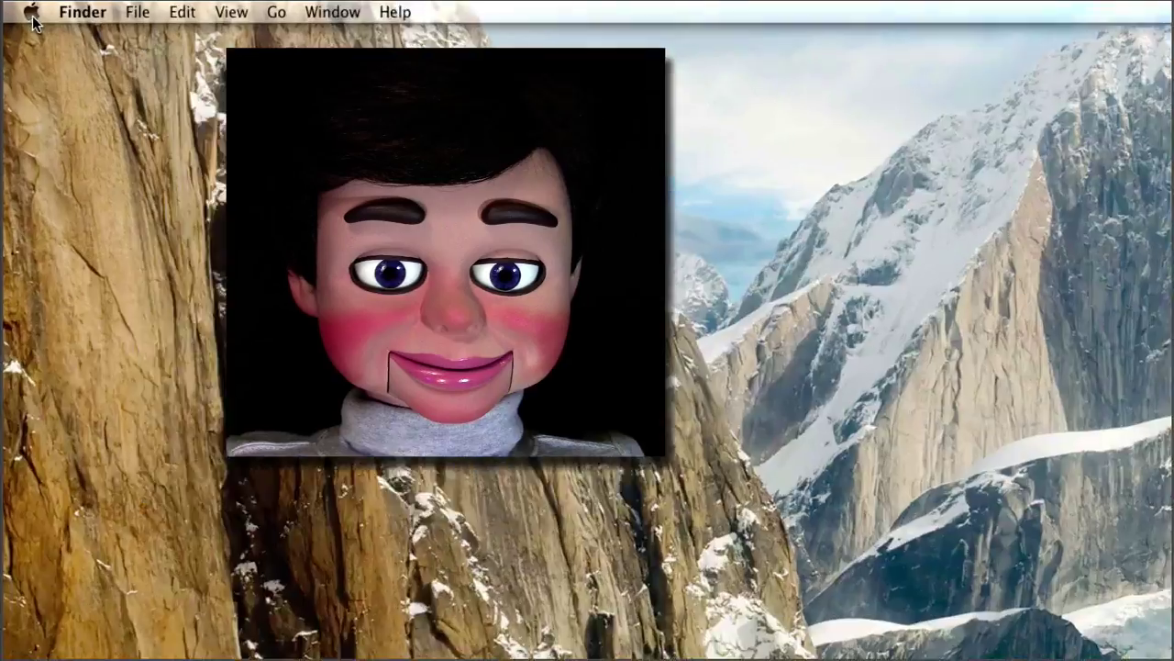
- Open the App Store, browse its featured apps, and quit it
left_click(19, 8)
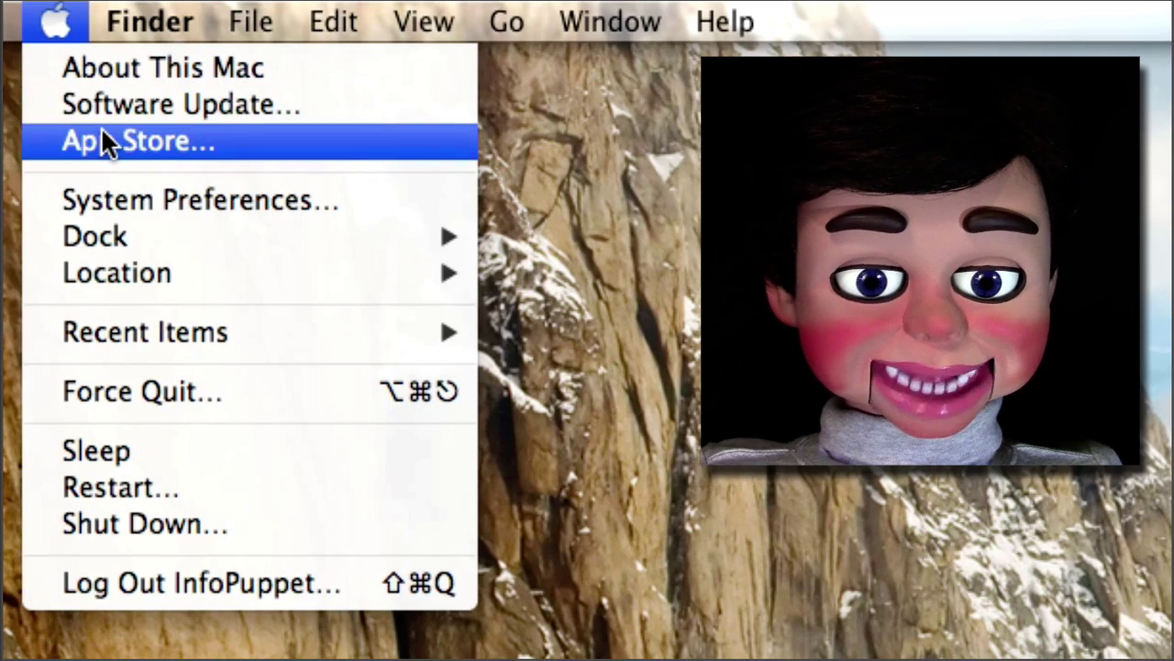
left_click(101, 139)
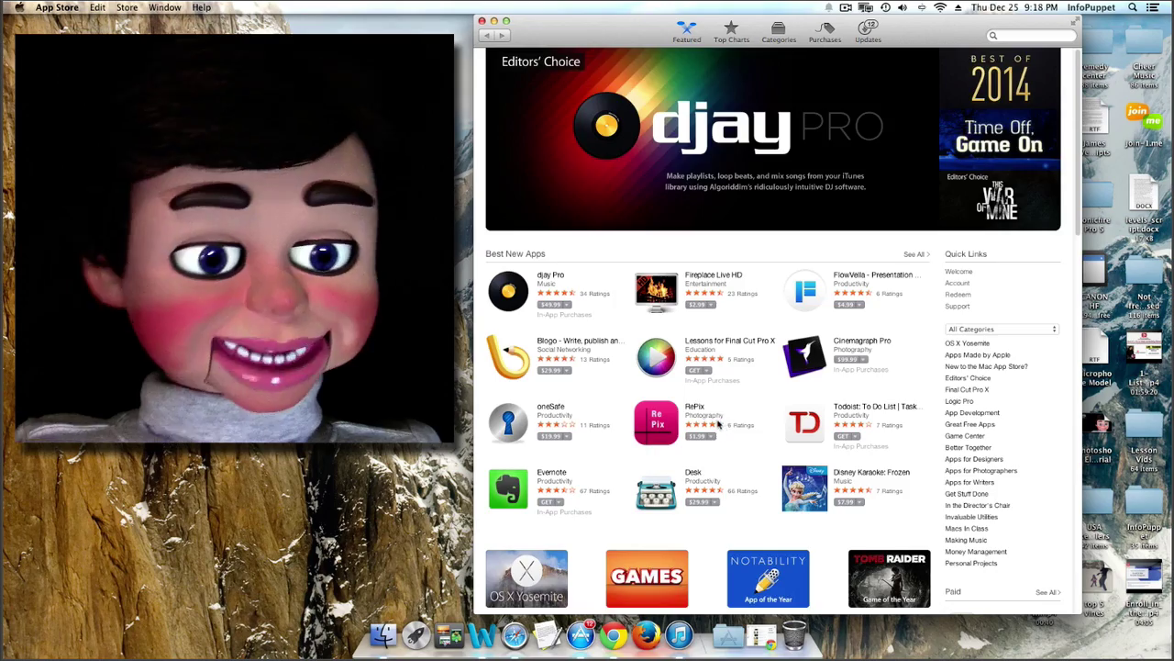
scroll(696, 410, "down", 3)
key("super+q")
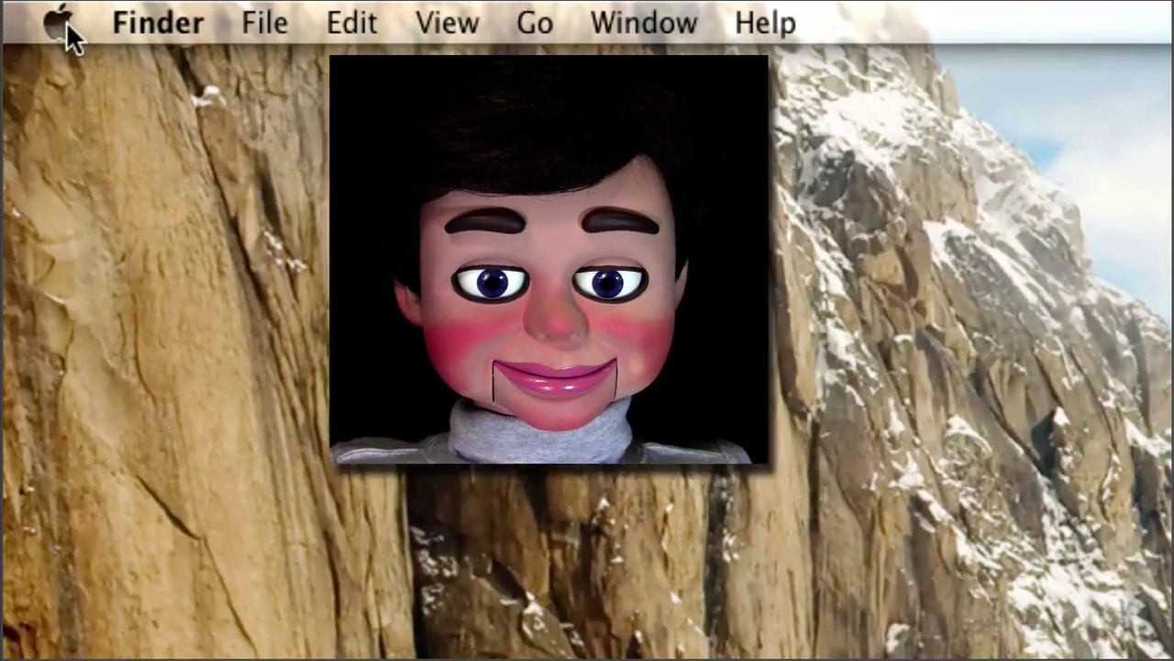
- Review the Mac's system commands, such as System Preferences, Force Quit, Sleep, Restart and Shut Down
left_click(65, 28)
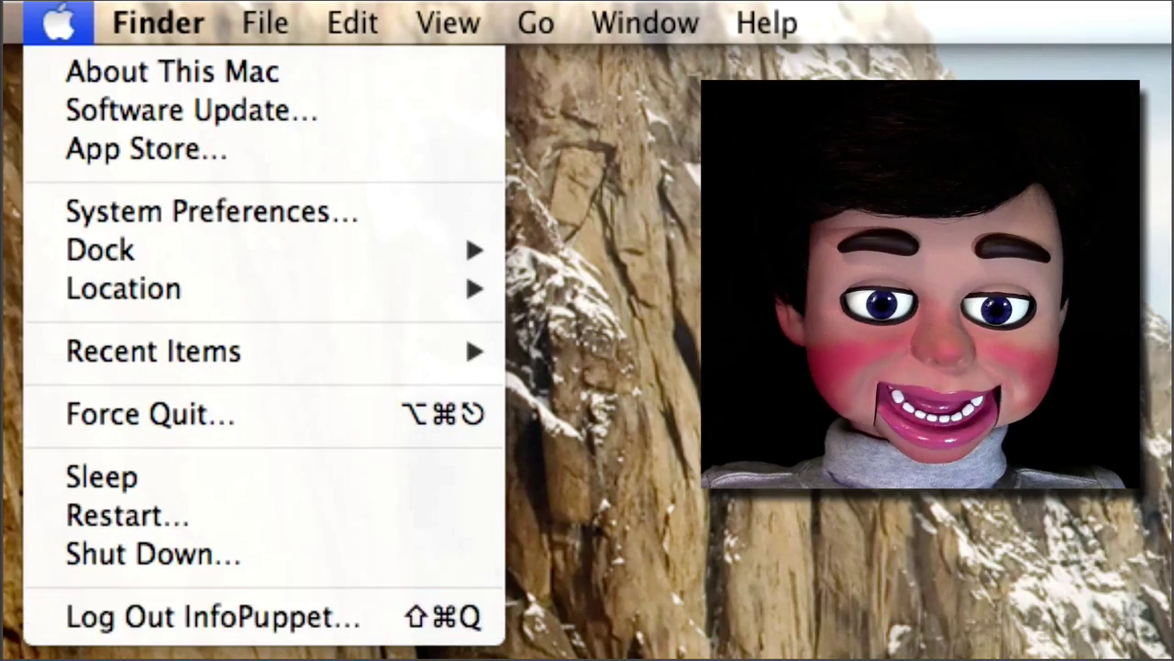
key("Escape")
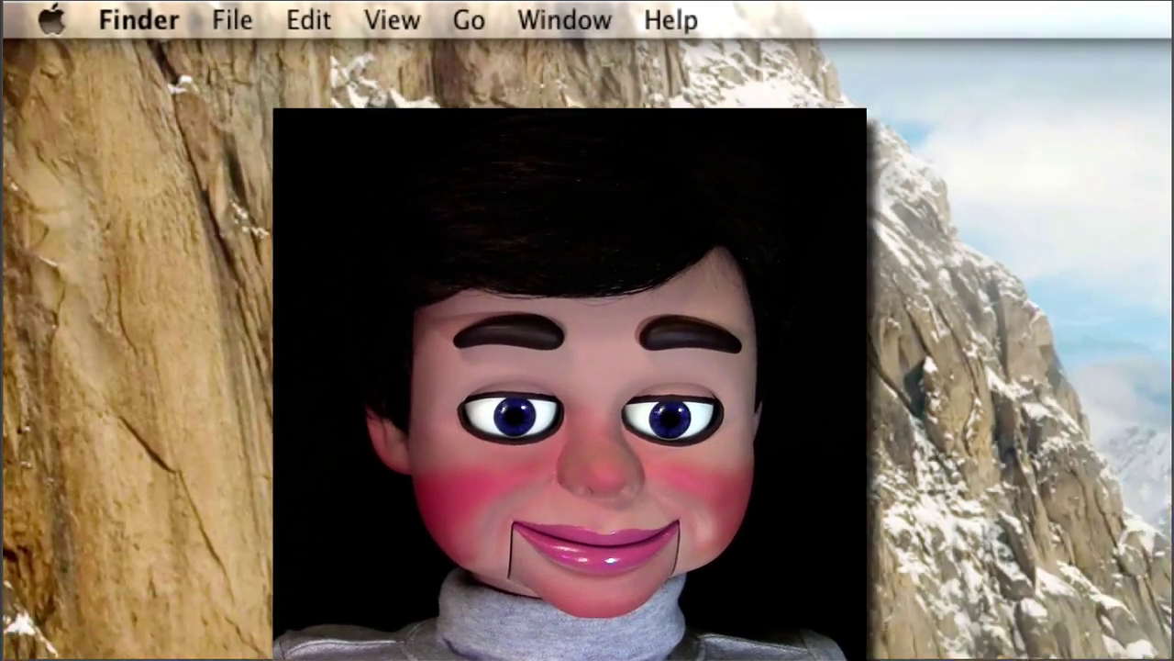